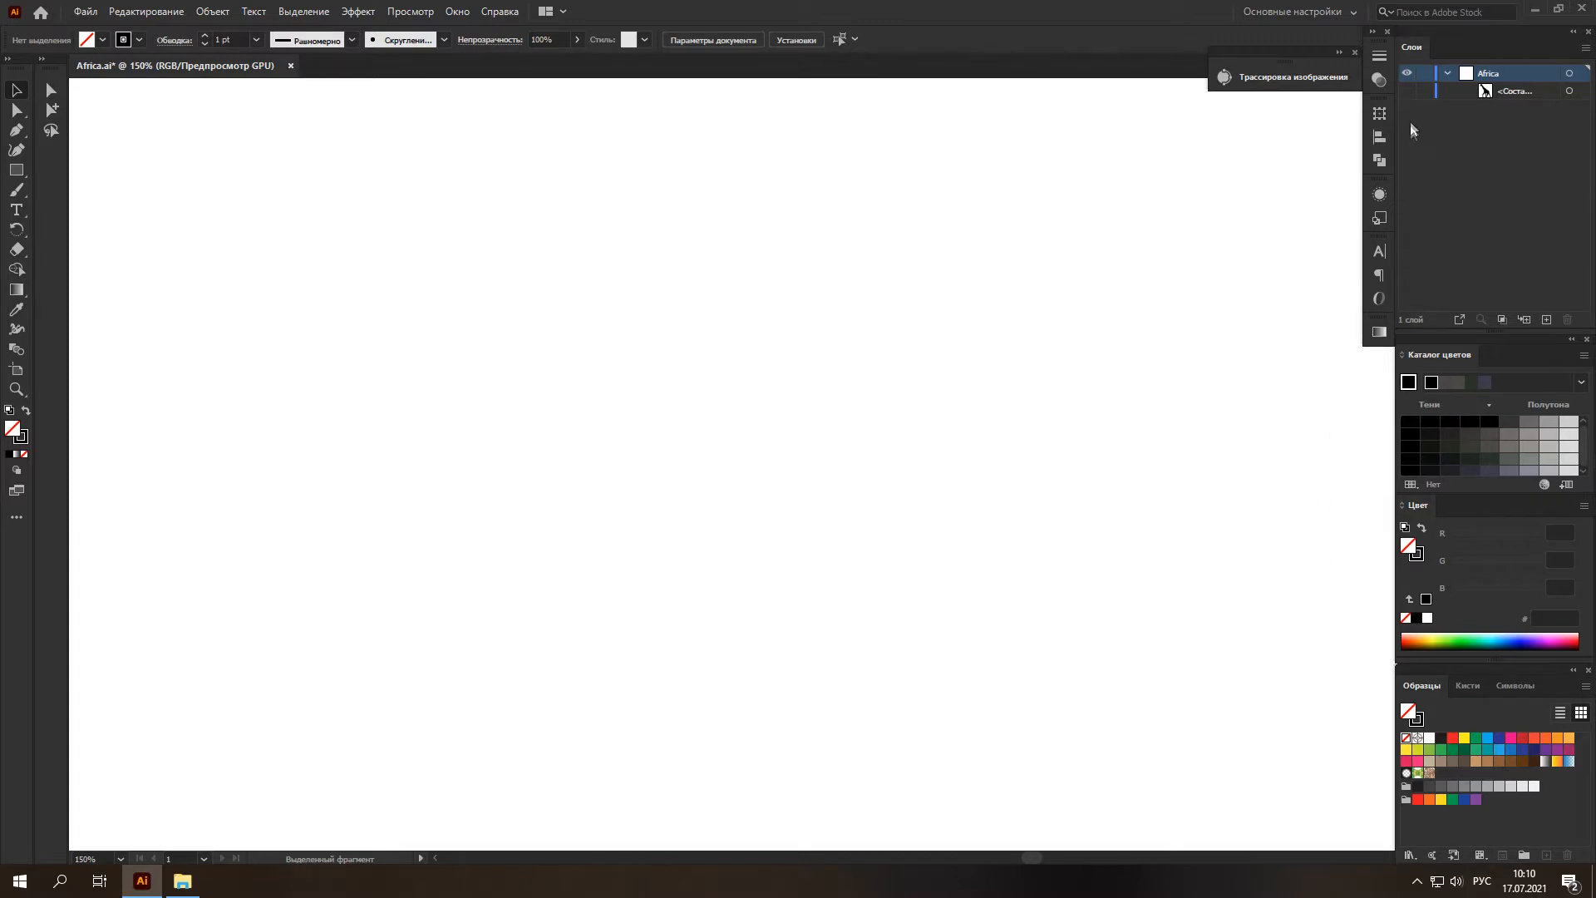
Show the hidden giraffe silhouette in the Africa layer and reposition it near the middle of the view.
click(1408, 91)
drag(1077, 510, 701, 505)
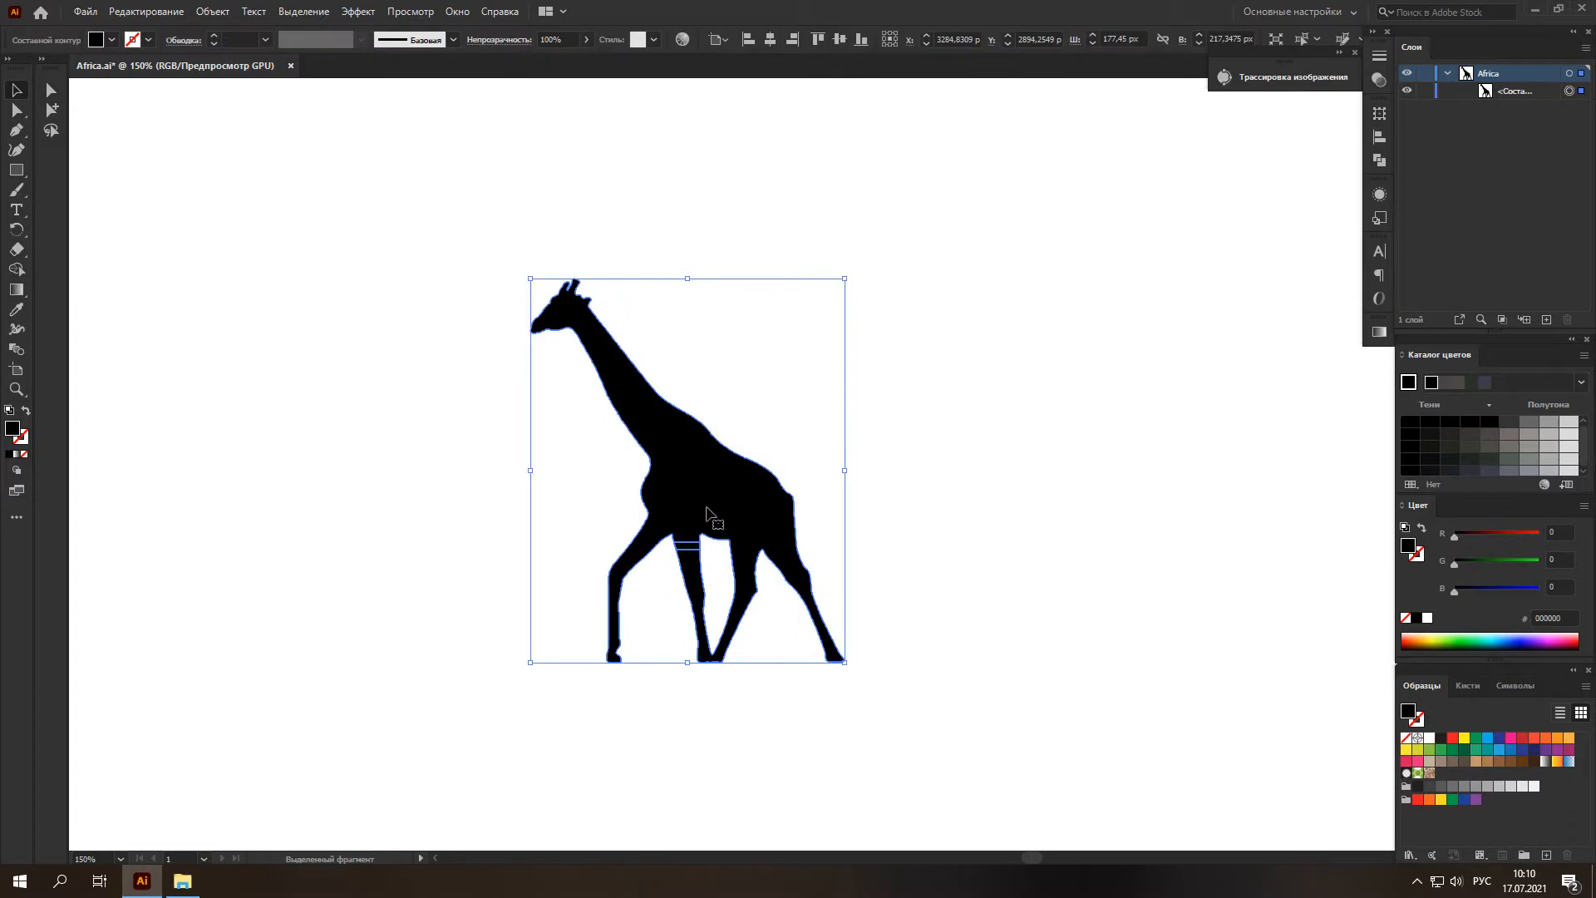
click(868, 427)
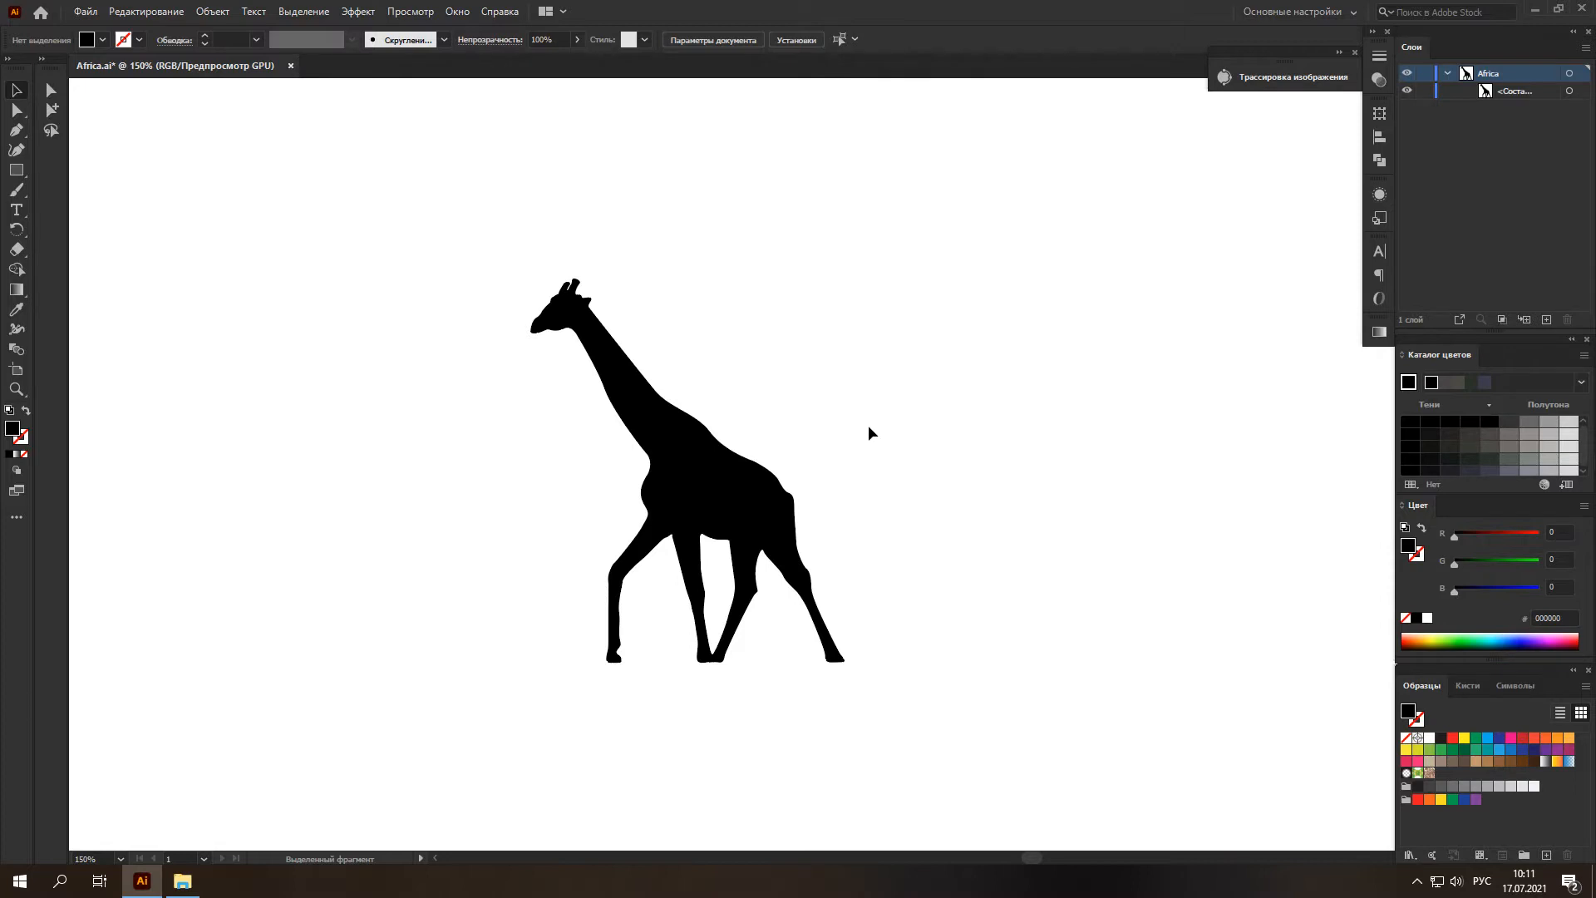
Draw a 45° diagonal line about 213 px wide and high beyond the giraffe's head and give it a 0.5 pt stroke.
click(15, 169)
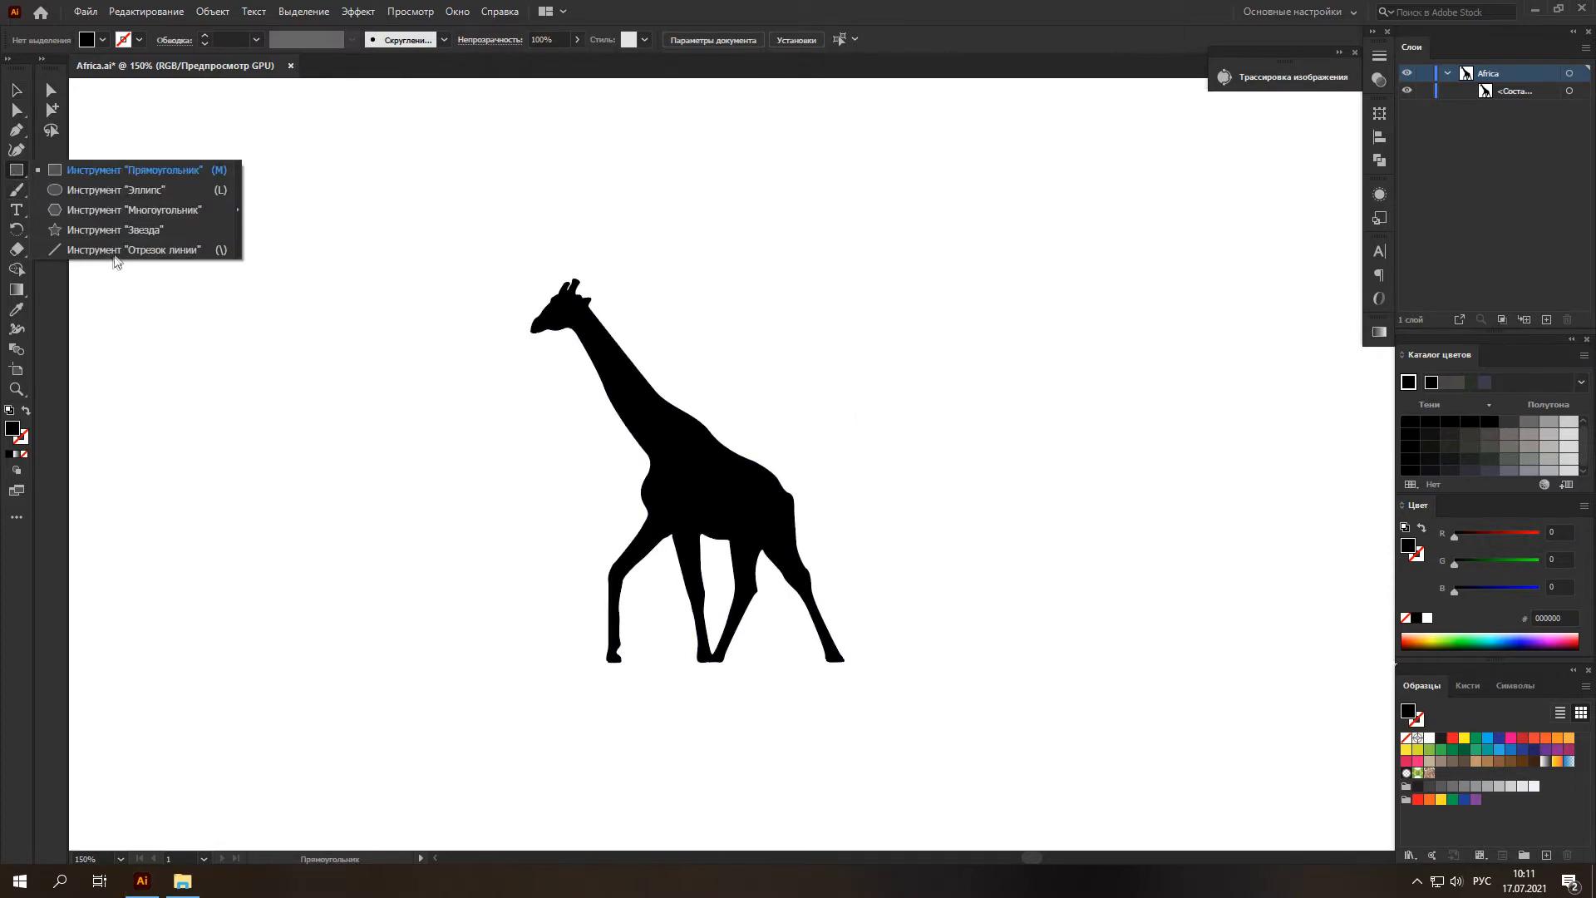
click(83, 249)
drag(687, 130, 258, 459)
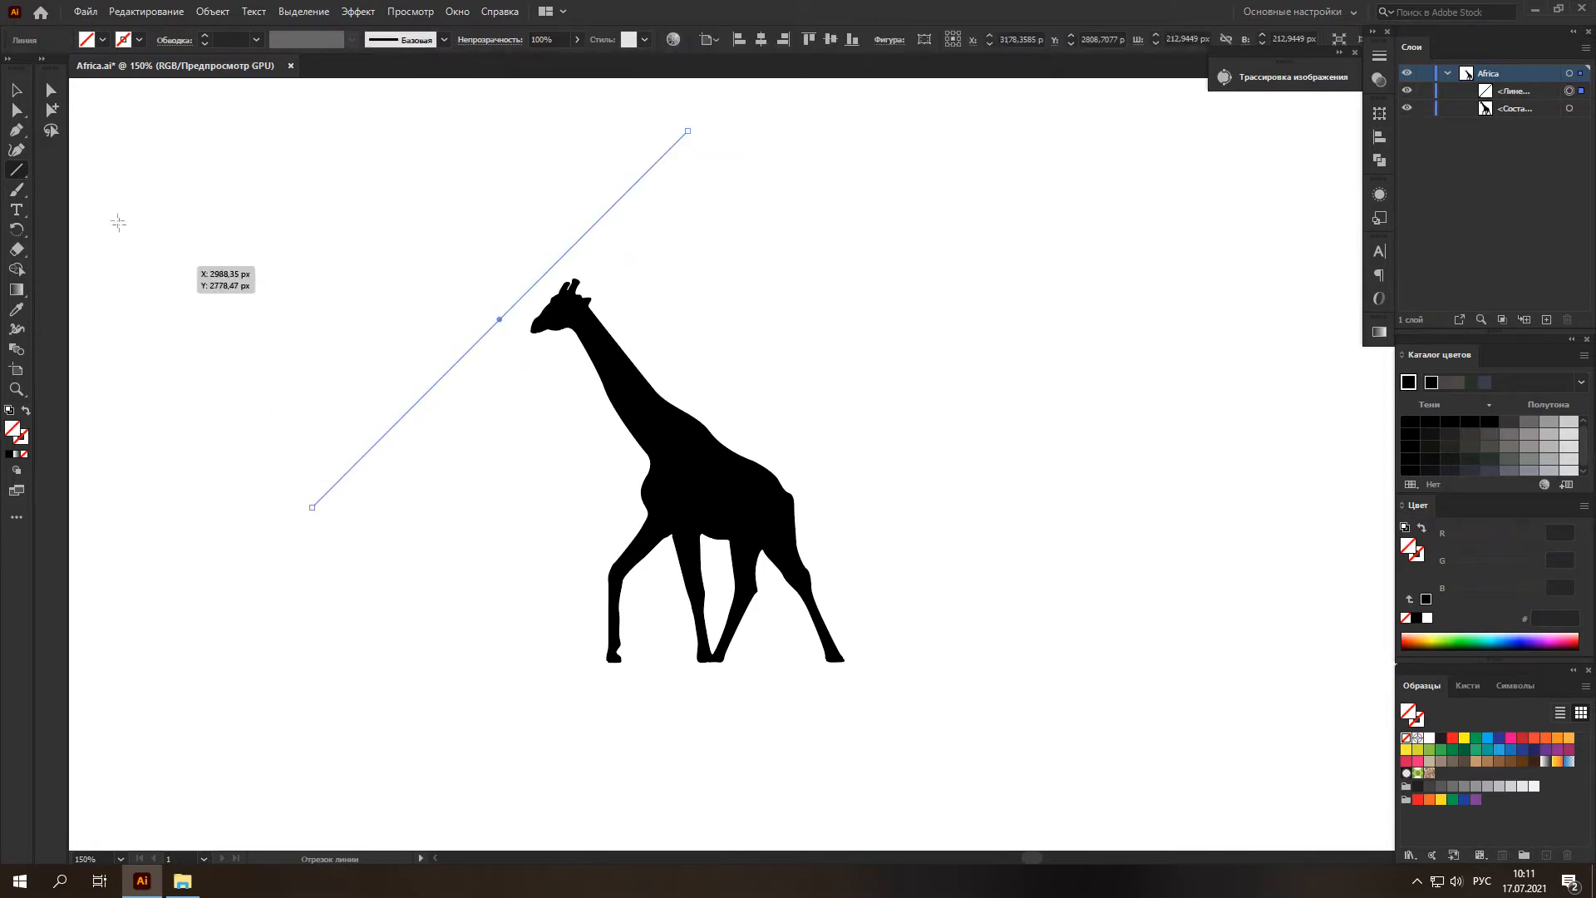
click(207, 36)
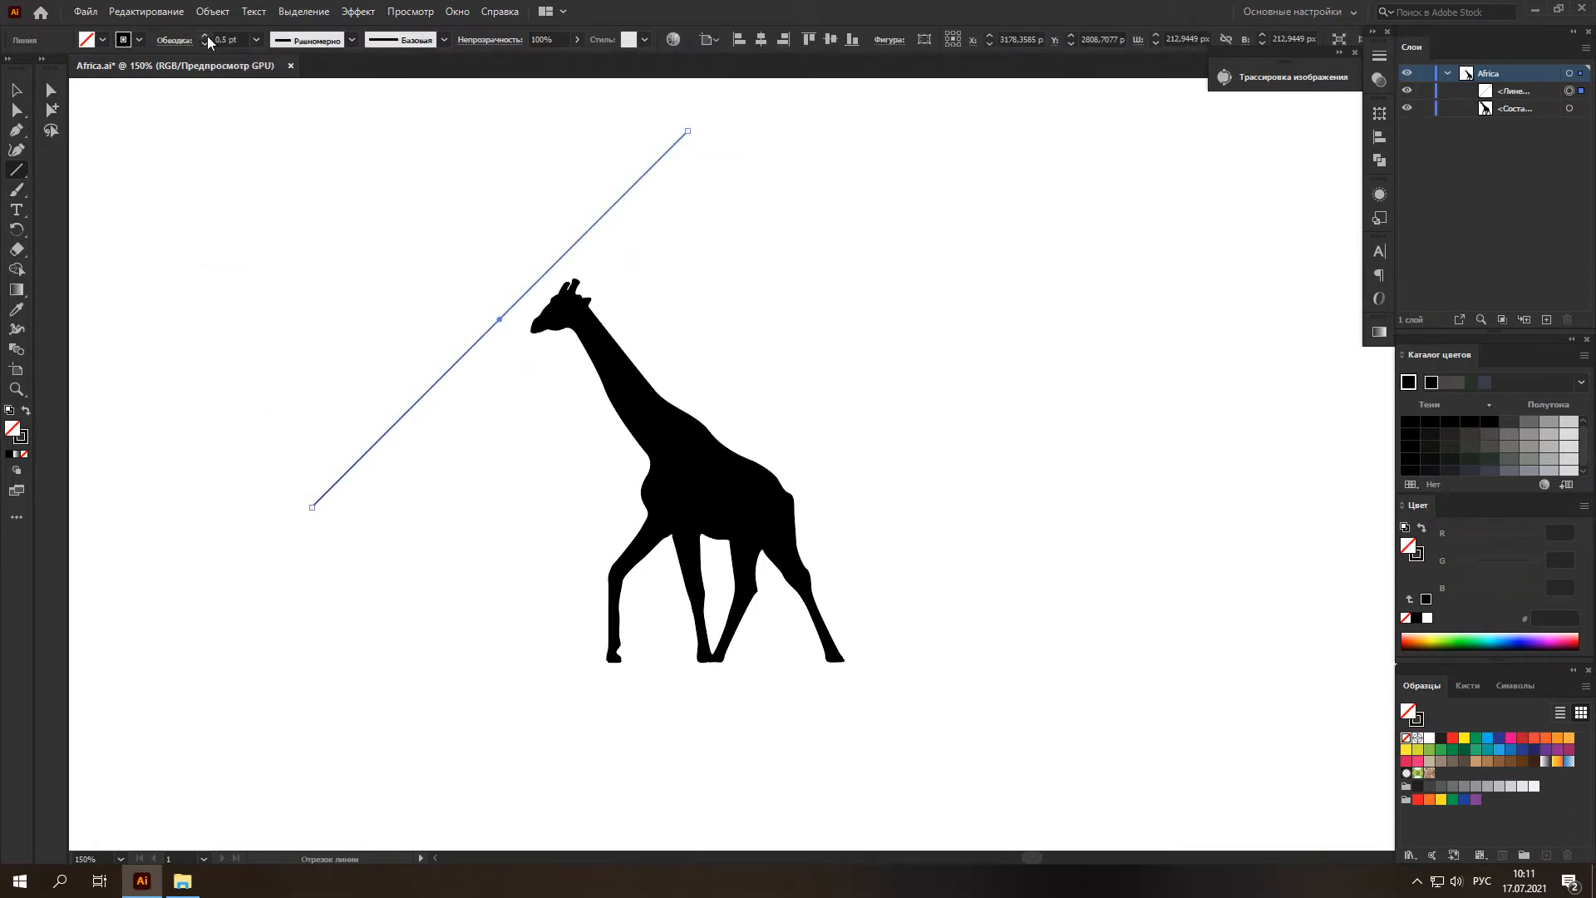
Move the diagonal line against the front of the giraffe's head and place a parallel copy touching the rear hoof.
click(16, 89)
drag(580, 237, 616, 239)
scroll(582, 272, up, 6)
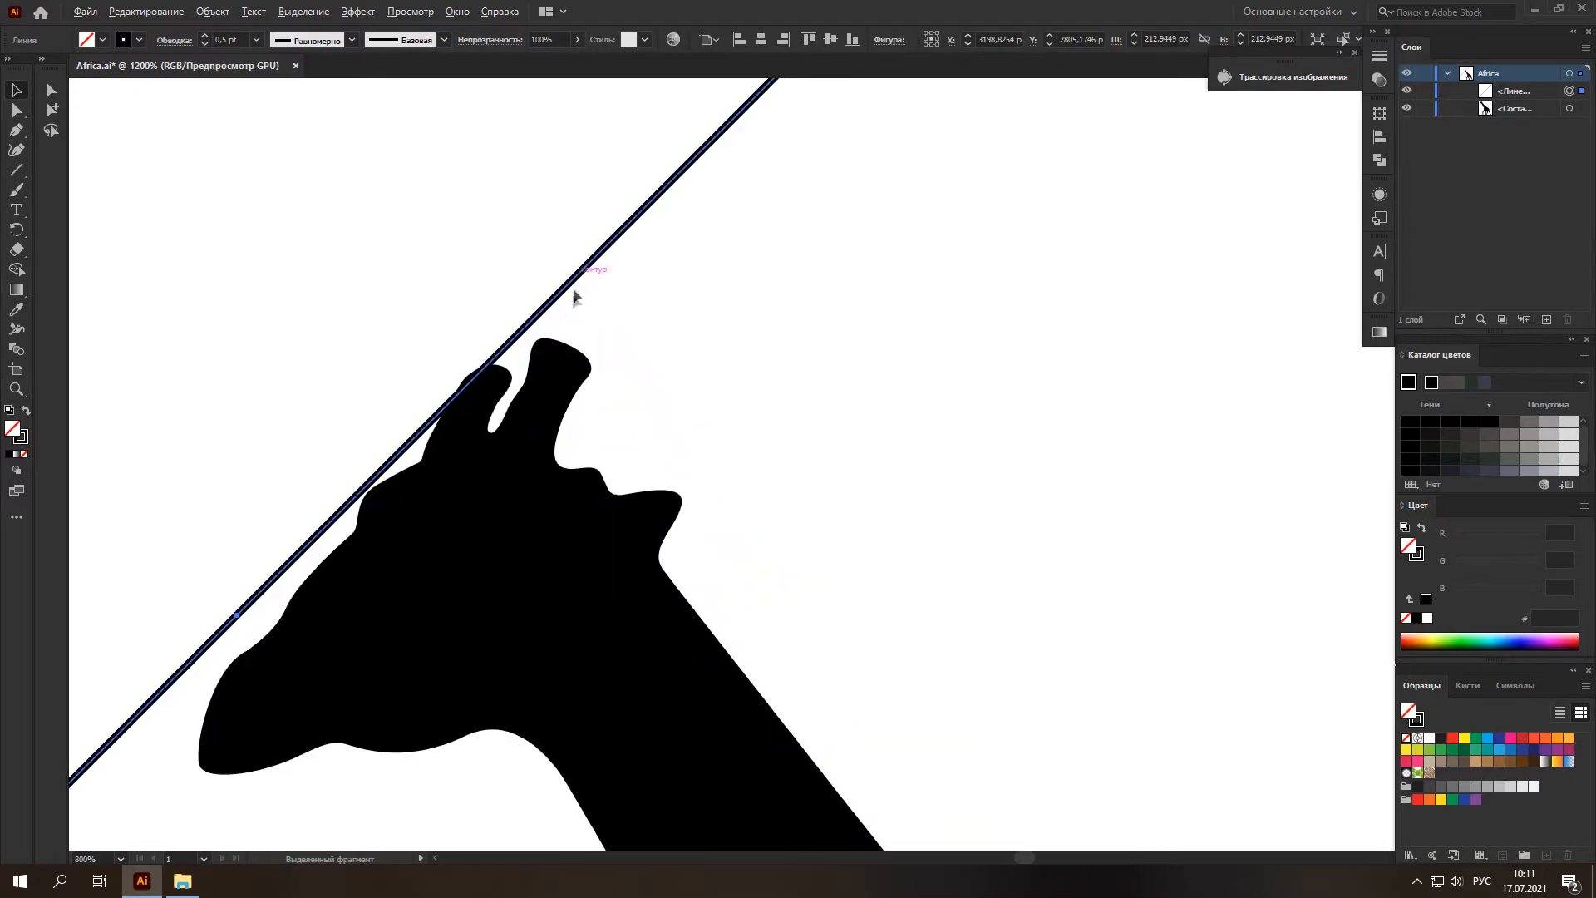
drag(532, 333, 536, 327)
scroll(591, 328, down, 4)
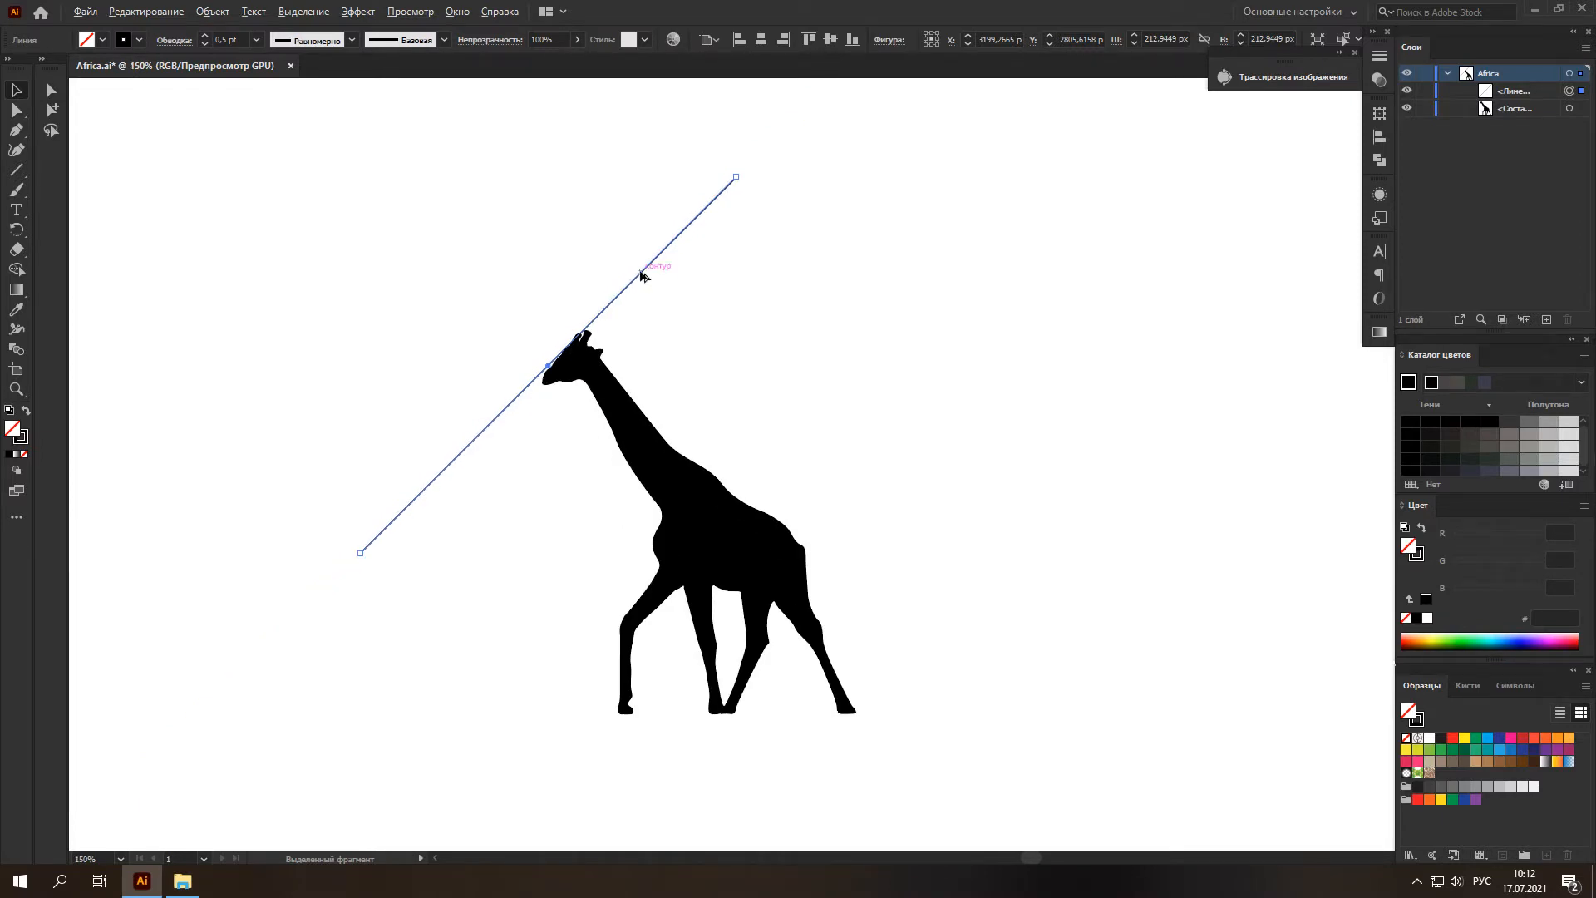
drag(641, 276, 996, 574)
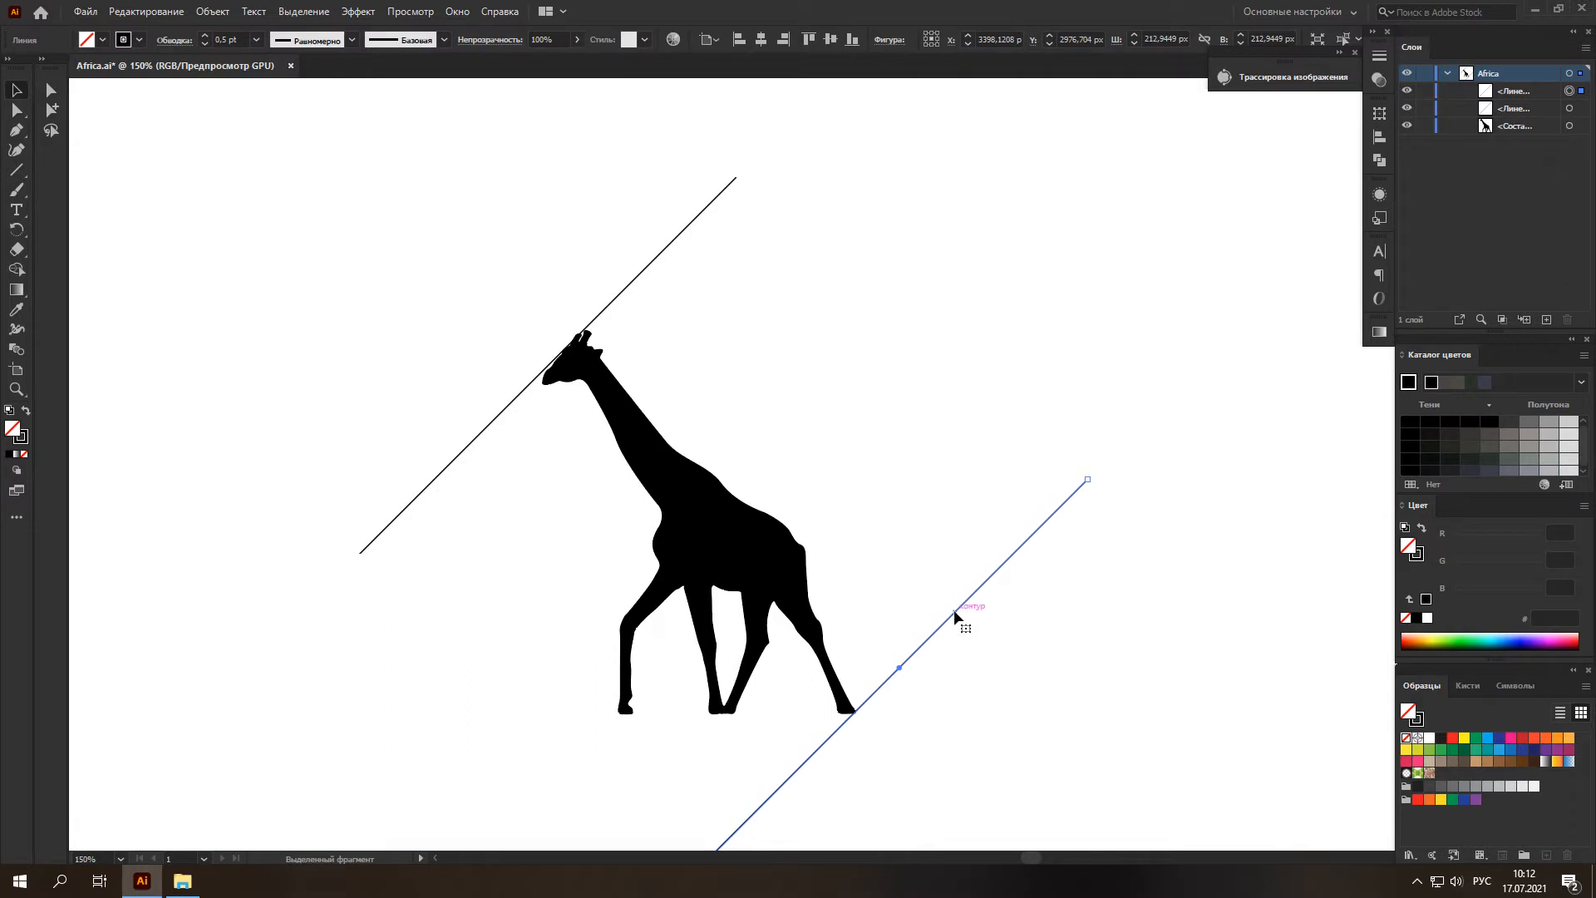
click(876, 454)
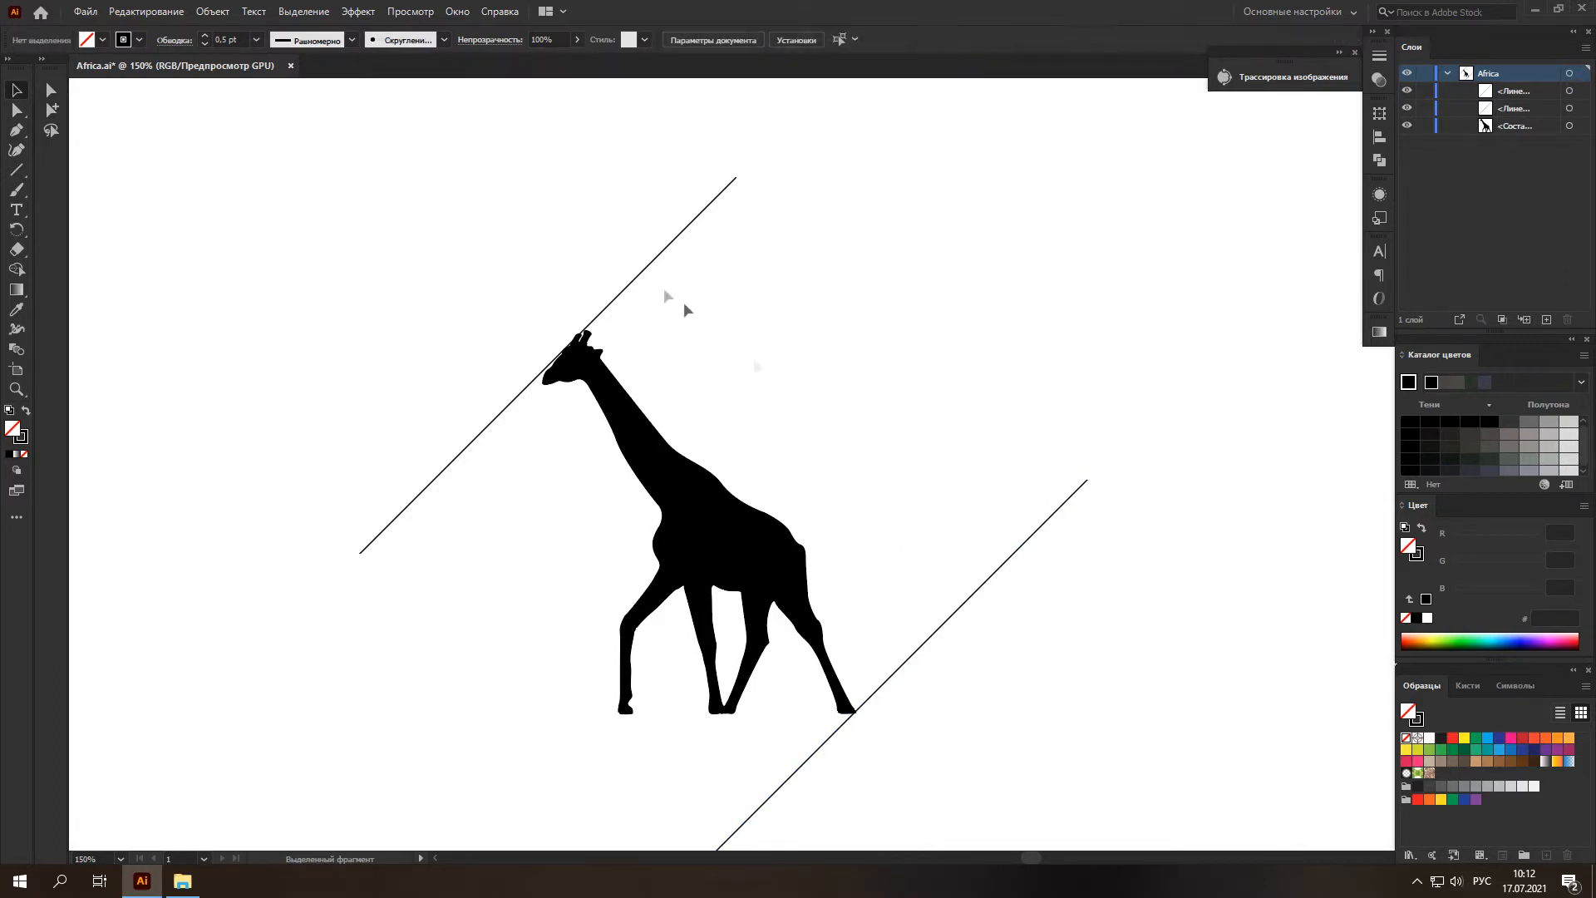
Blend the two diagonal lines across the giraffe using a specified number of steps set to 39.
click(22, 356)
click(1018, 553)
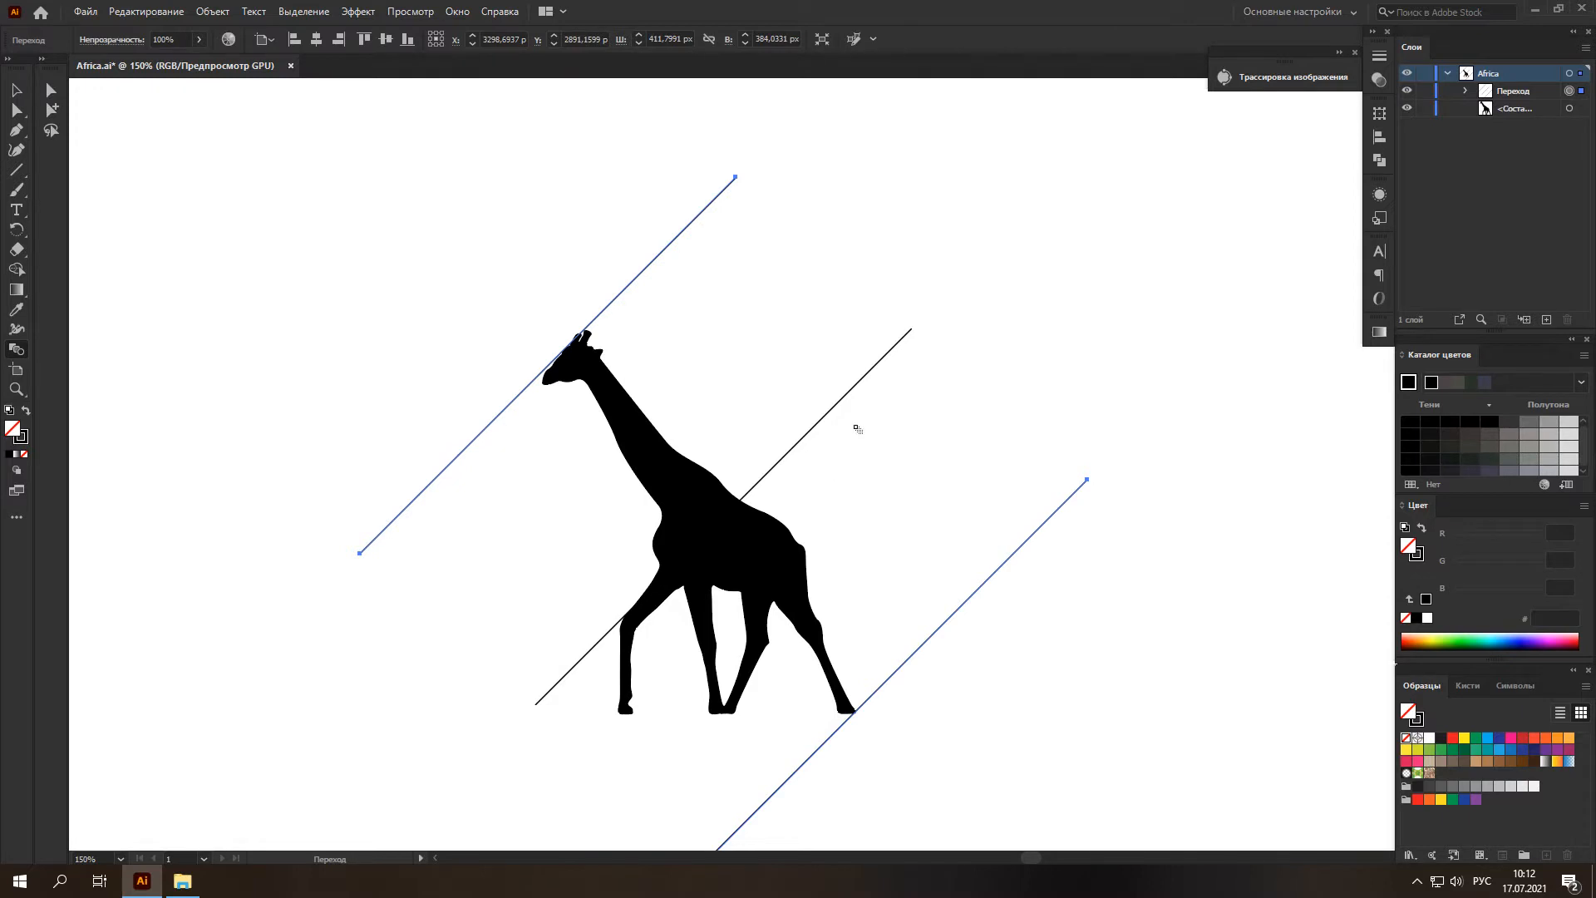
double_click(17, 349)
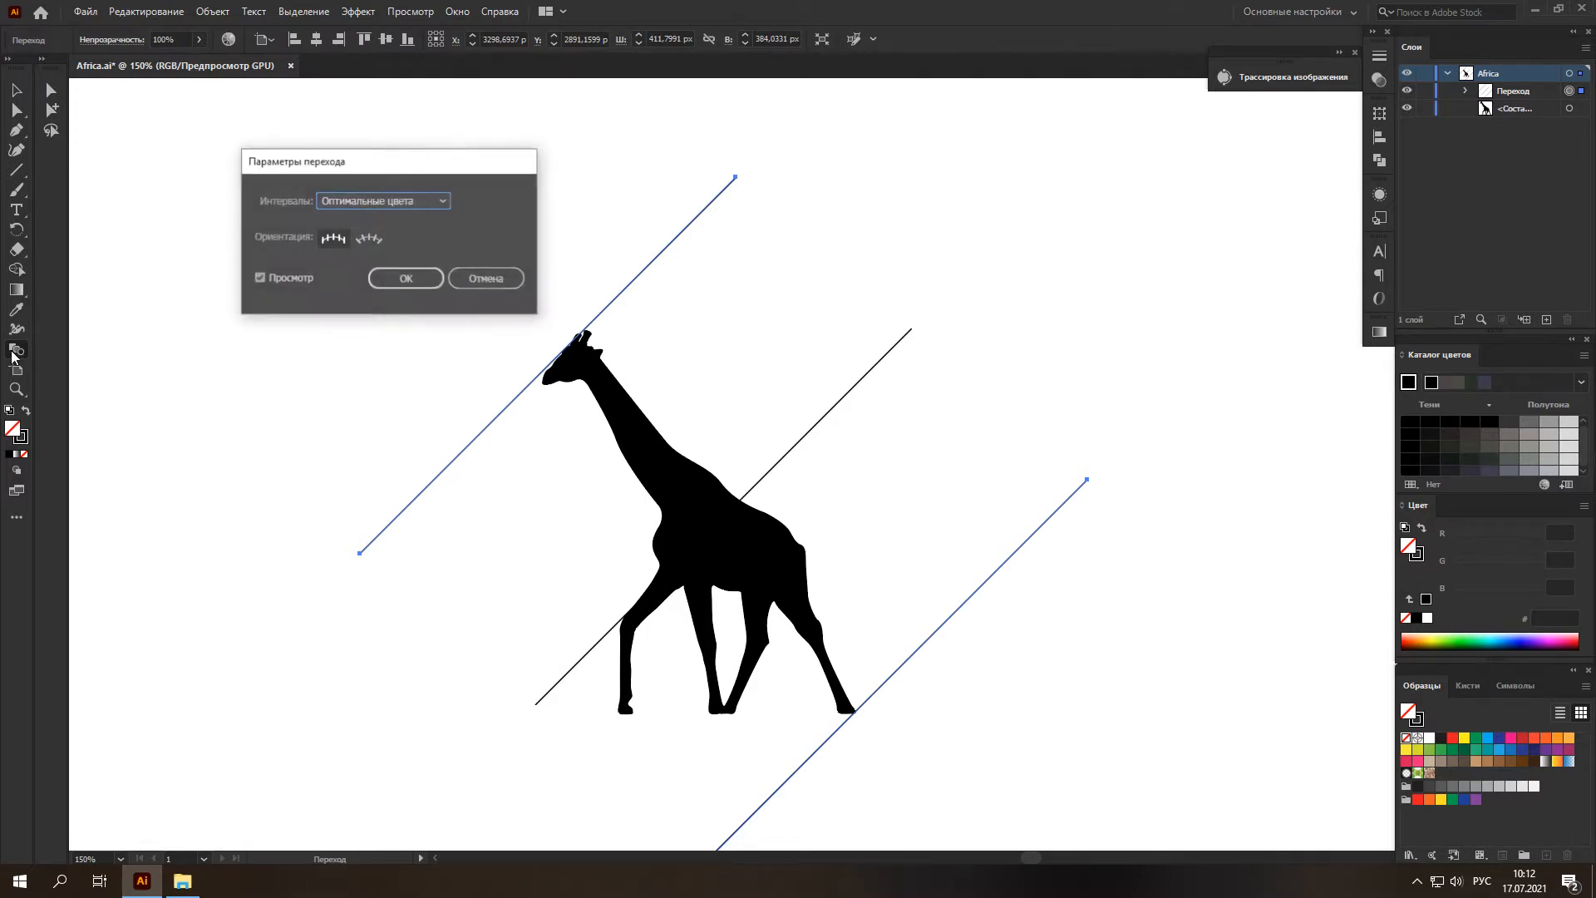
click(389, 202)
click(405, 237)
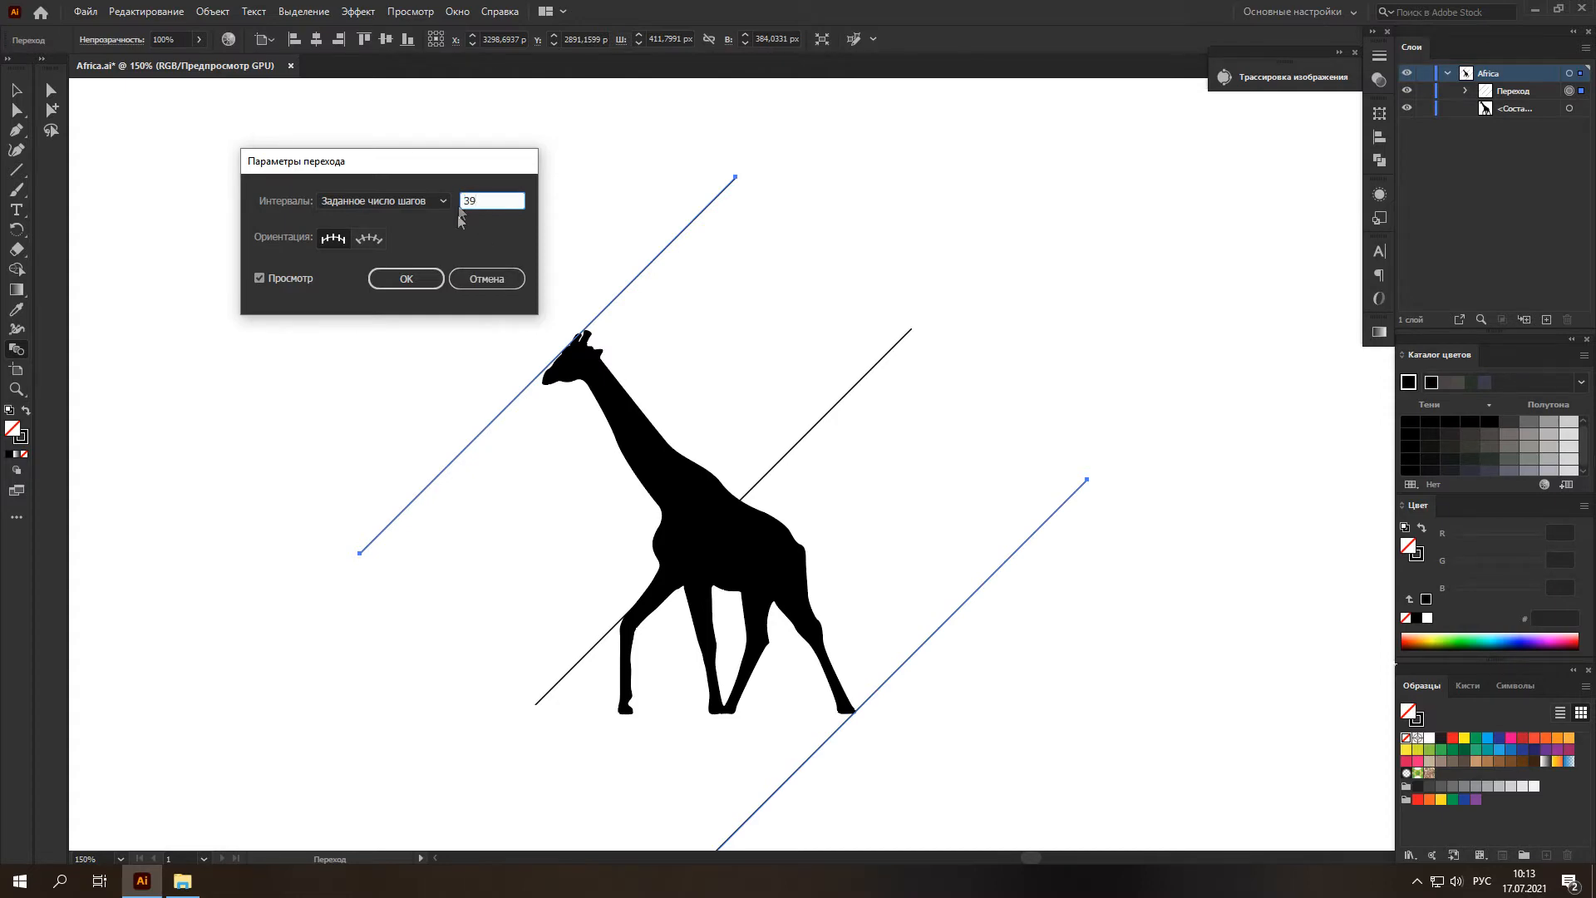
click(287, 279)
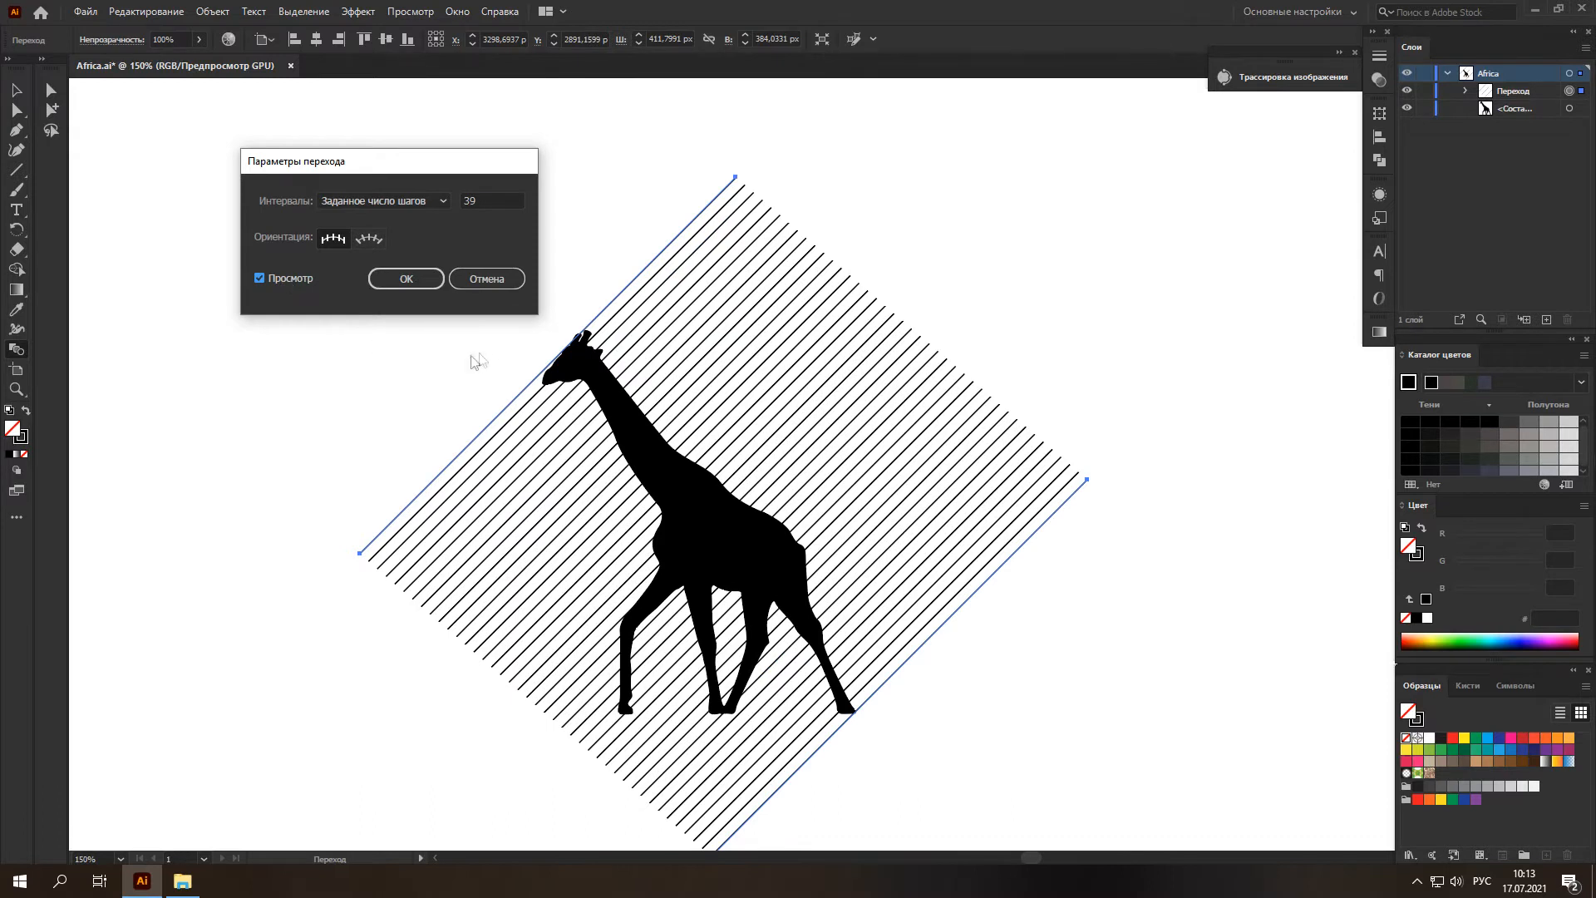
click(402, 280)
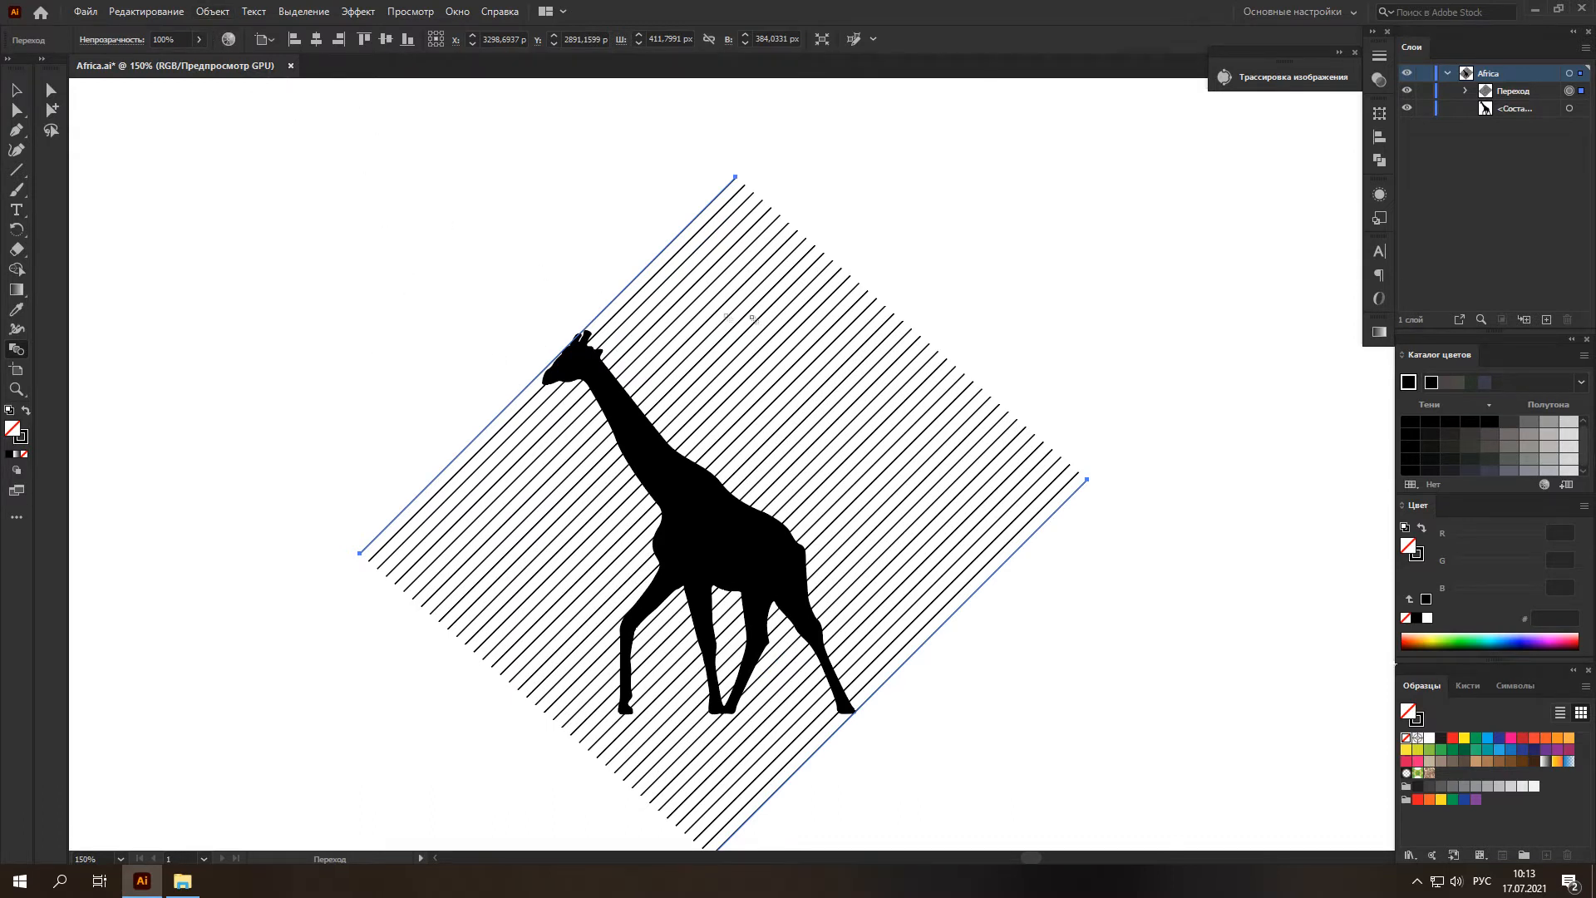
Expand the line blend into separate lines with object, fill and stroke included.
click(226, 13)
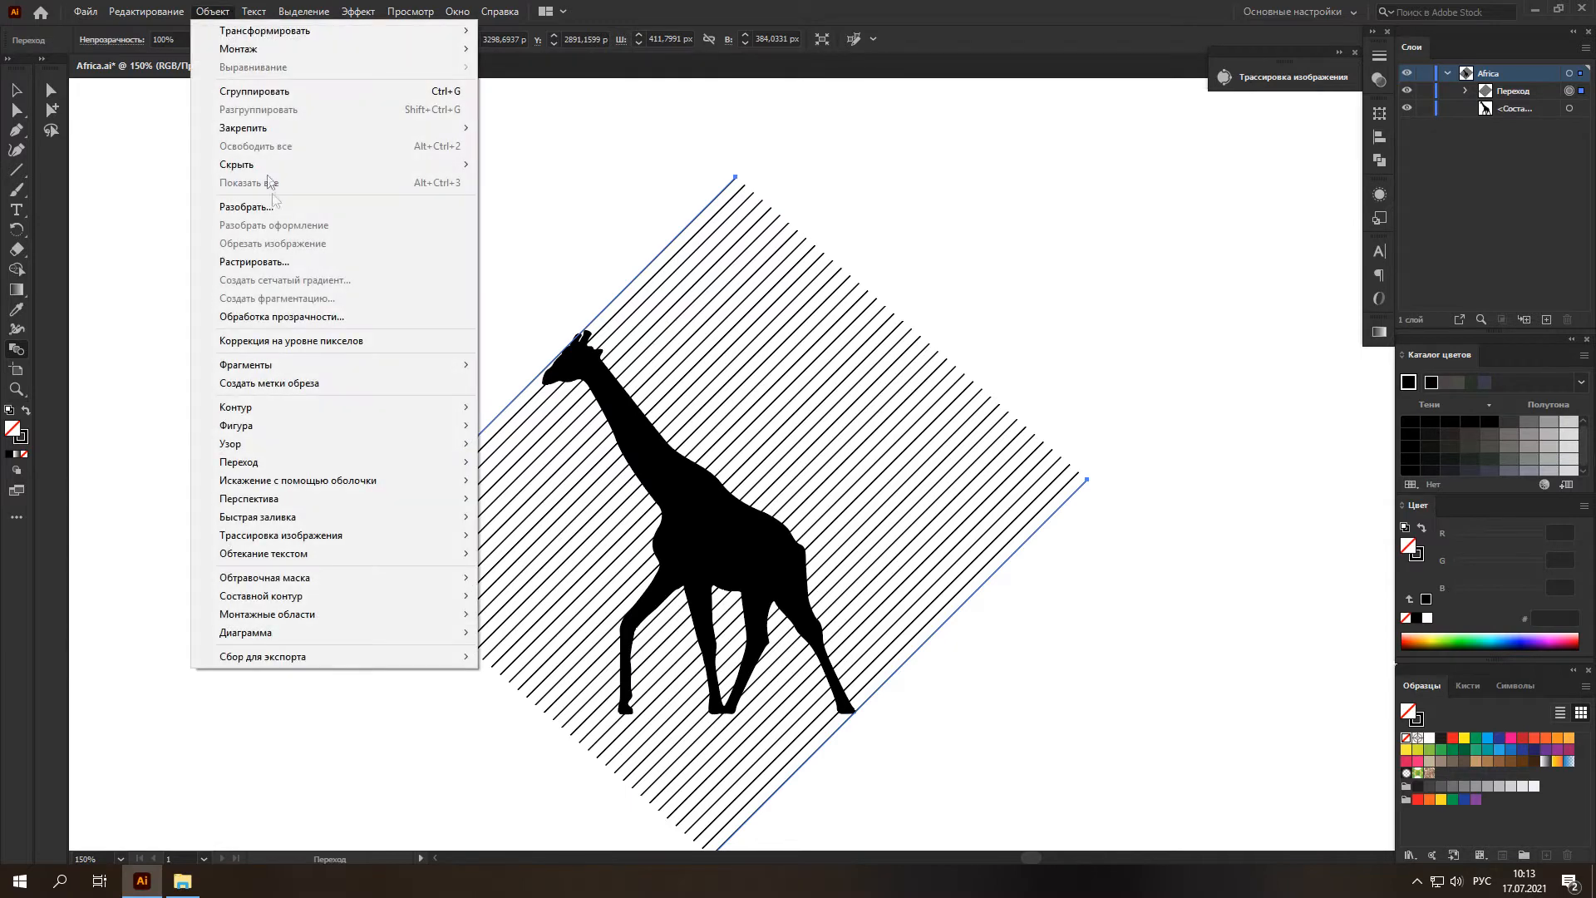
click(267, 209)
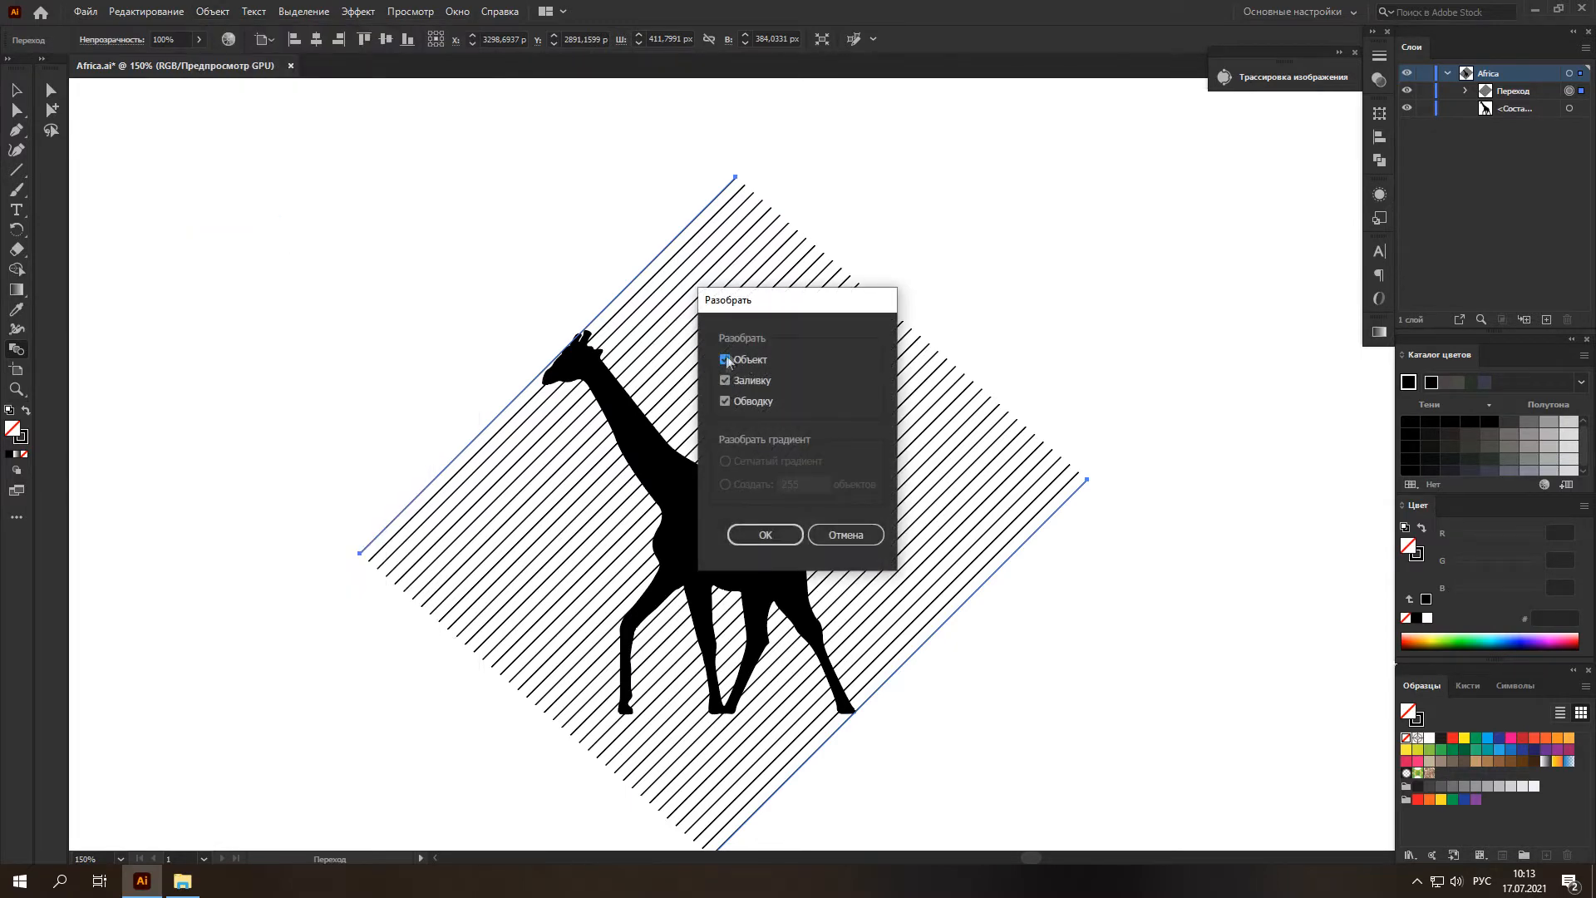
click(762, 534)
click(19, 91)
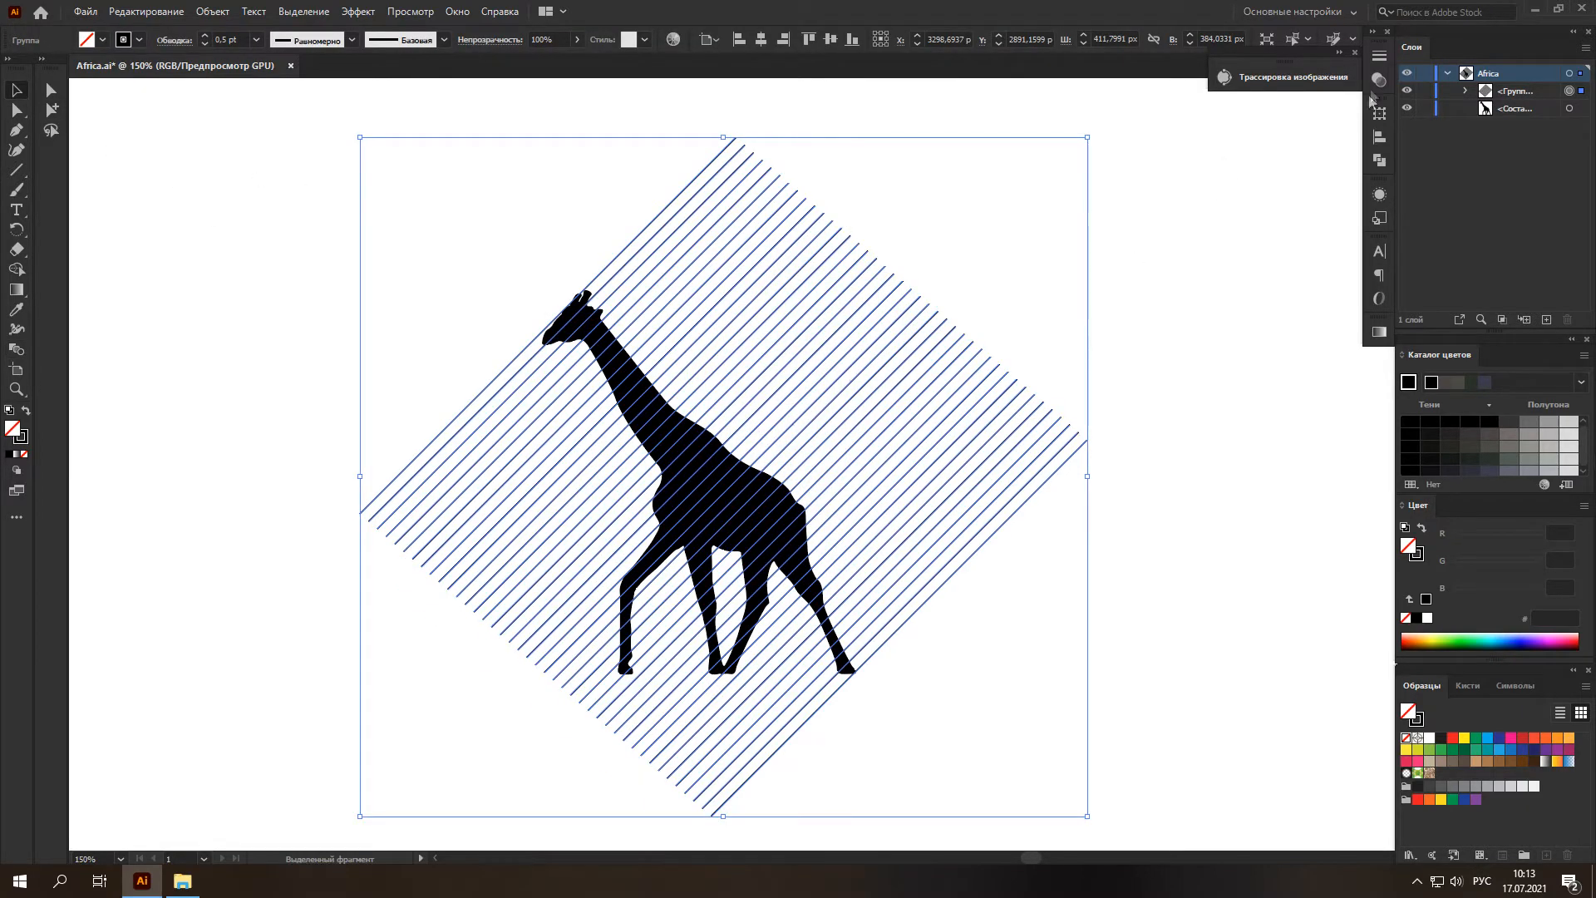
Set the stroke weight of the expanded diagonal lines to 4 pt and deselect them.
click(1377, 57)
click(1229, 70)
click(1229, 70)
click(1230, 70)
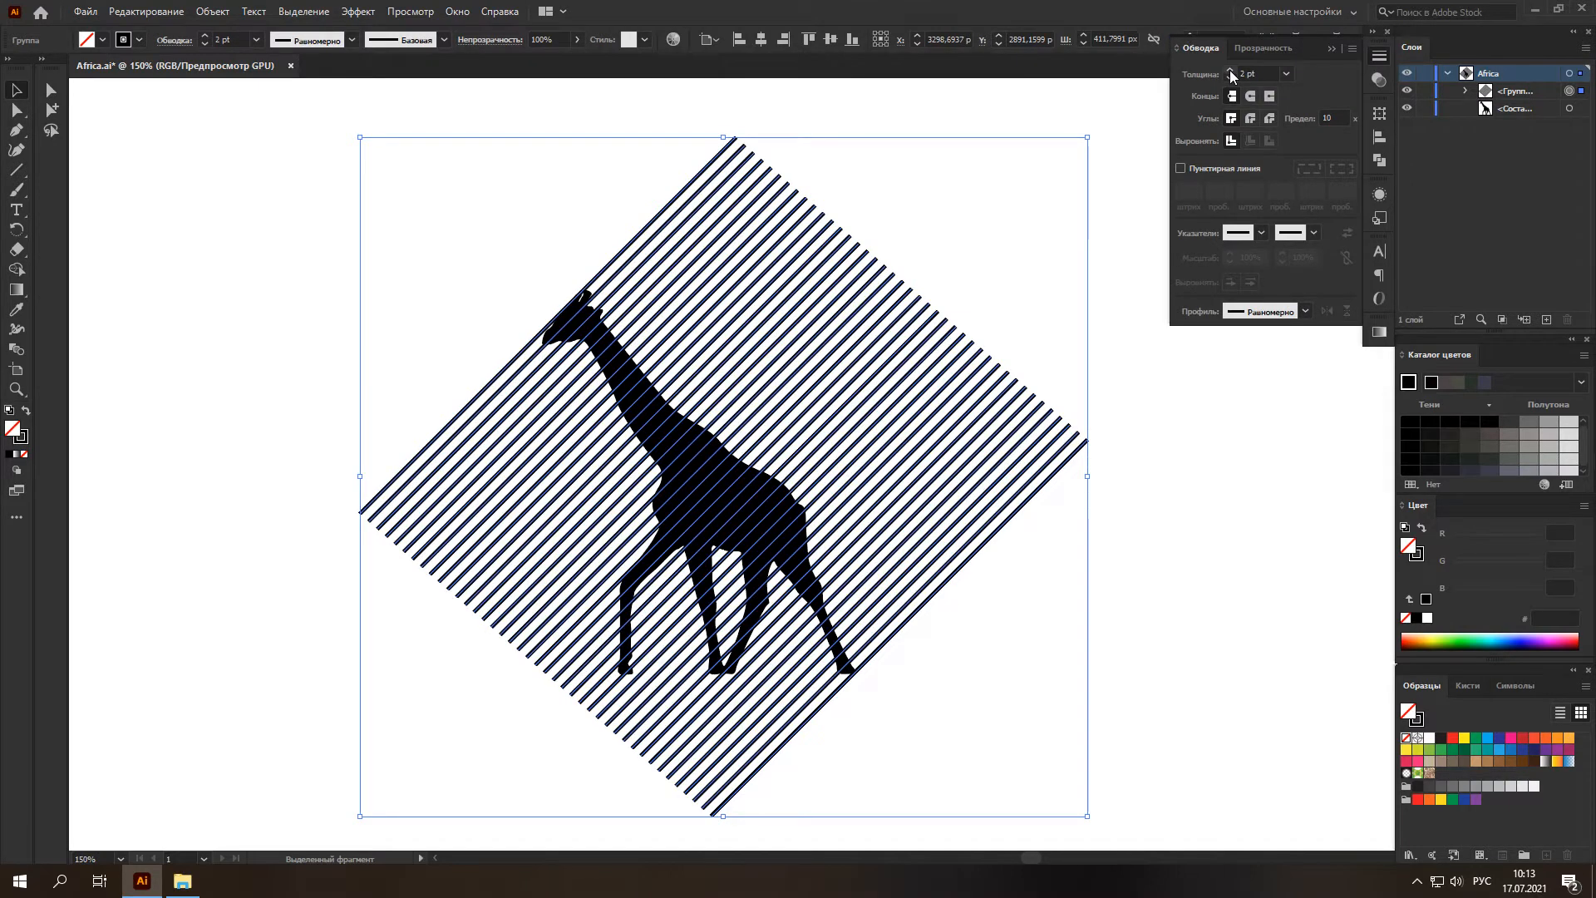
click(1230, 70)
click(1230, 71)
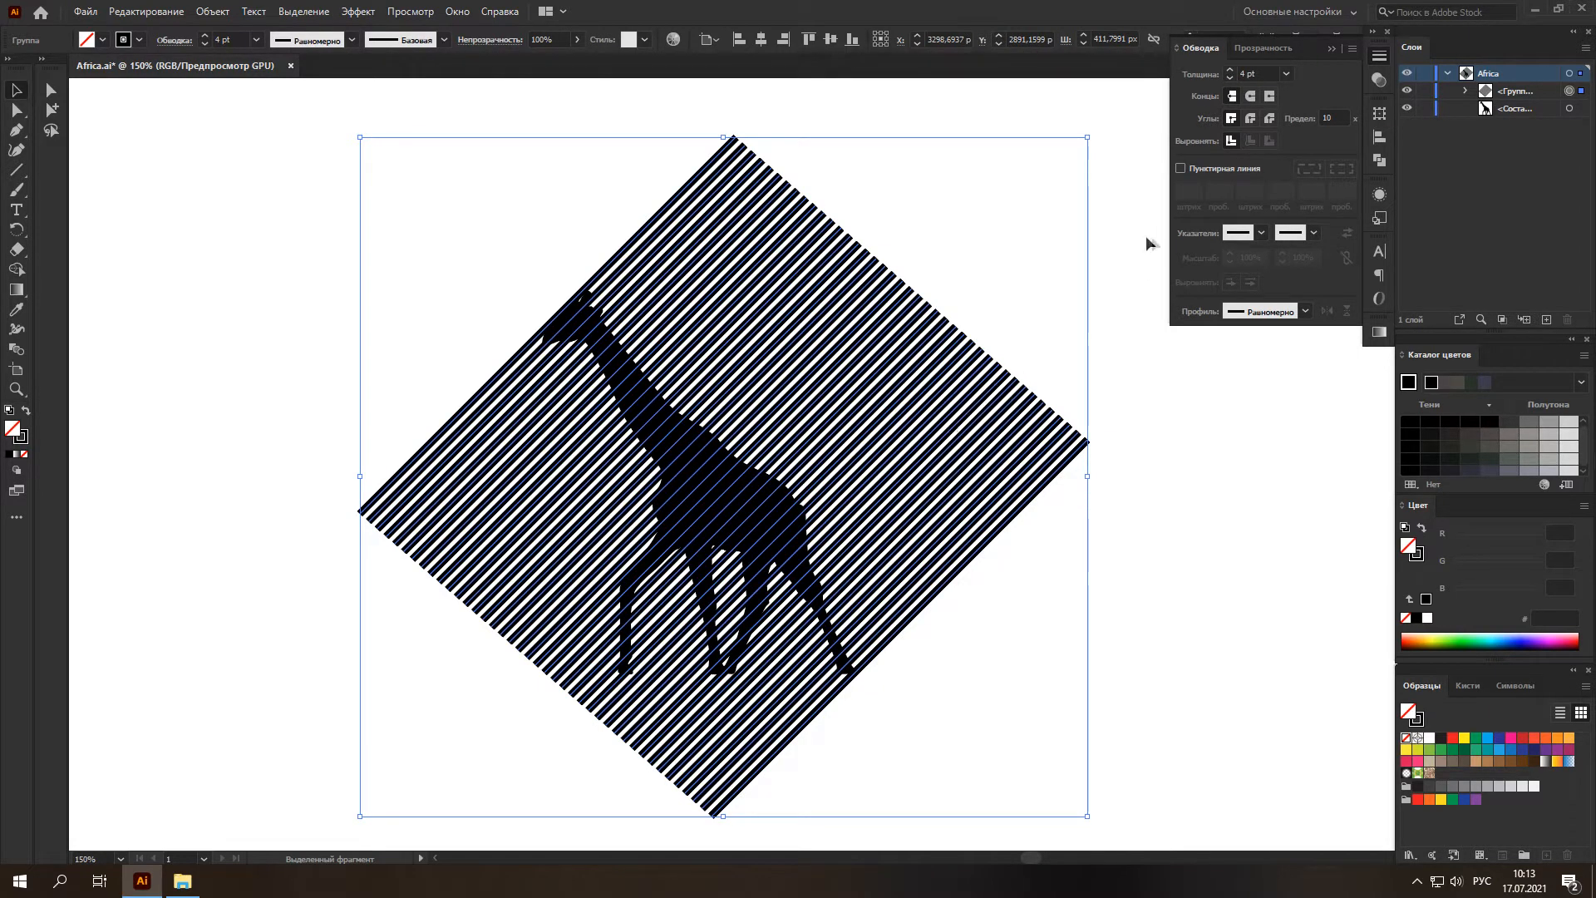
click(964, 207)
Select the lines together with the giraffe and erase the line parts around the outer silhouette using Shape Builder.
drag(326, 262, 940, 698)
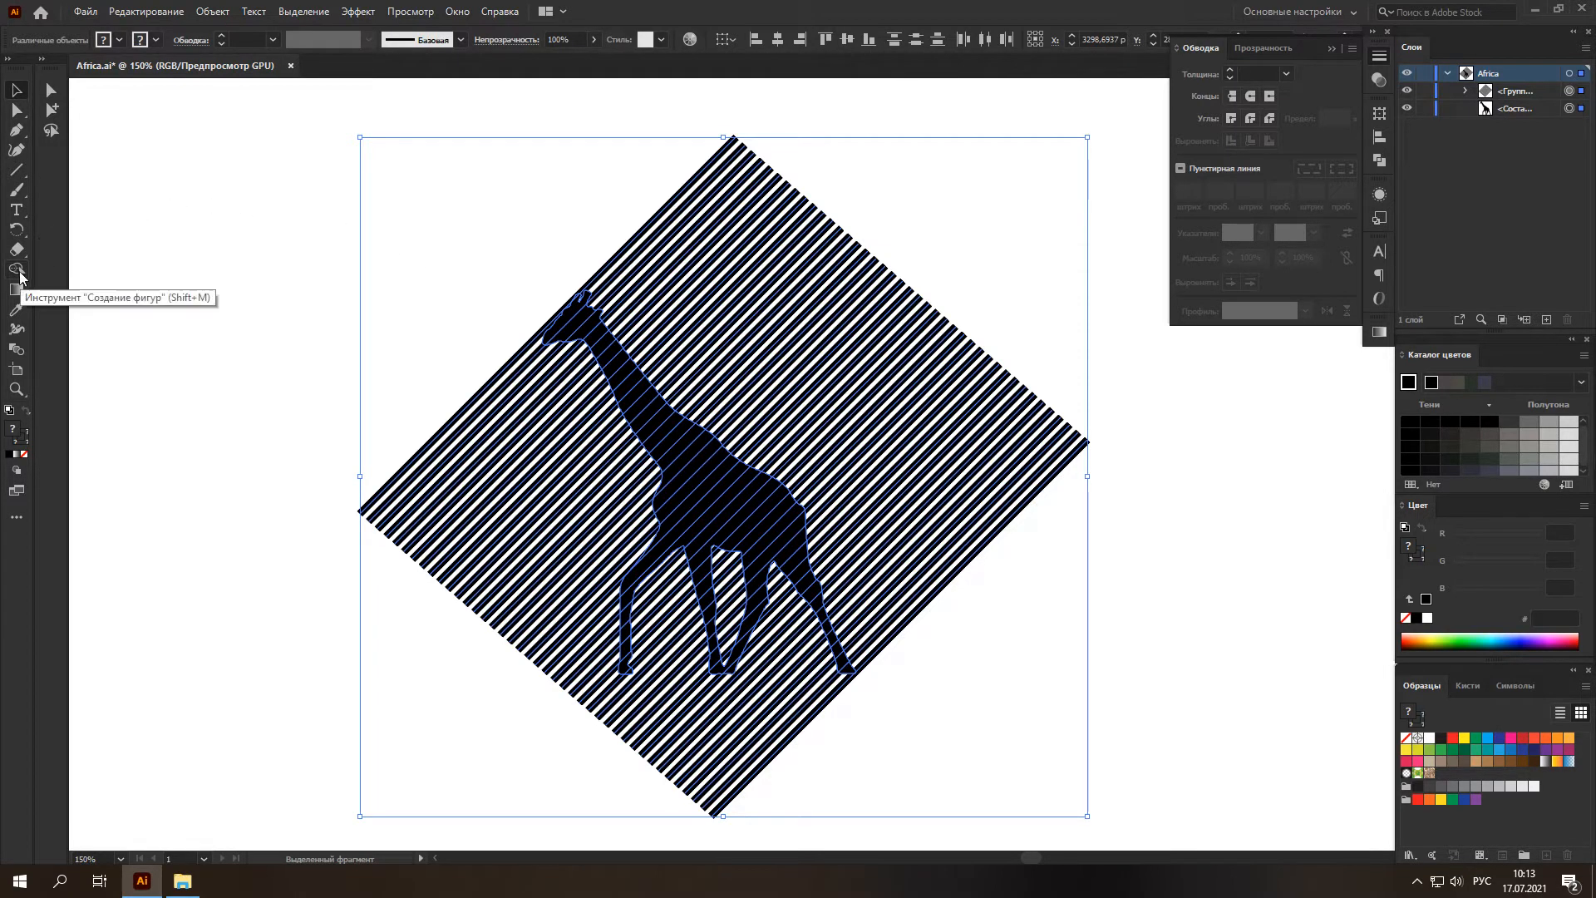
click(18, 271)
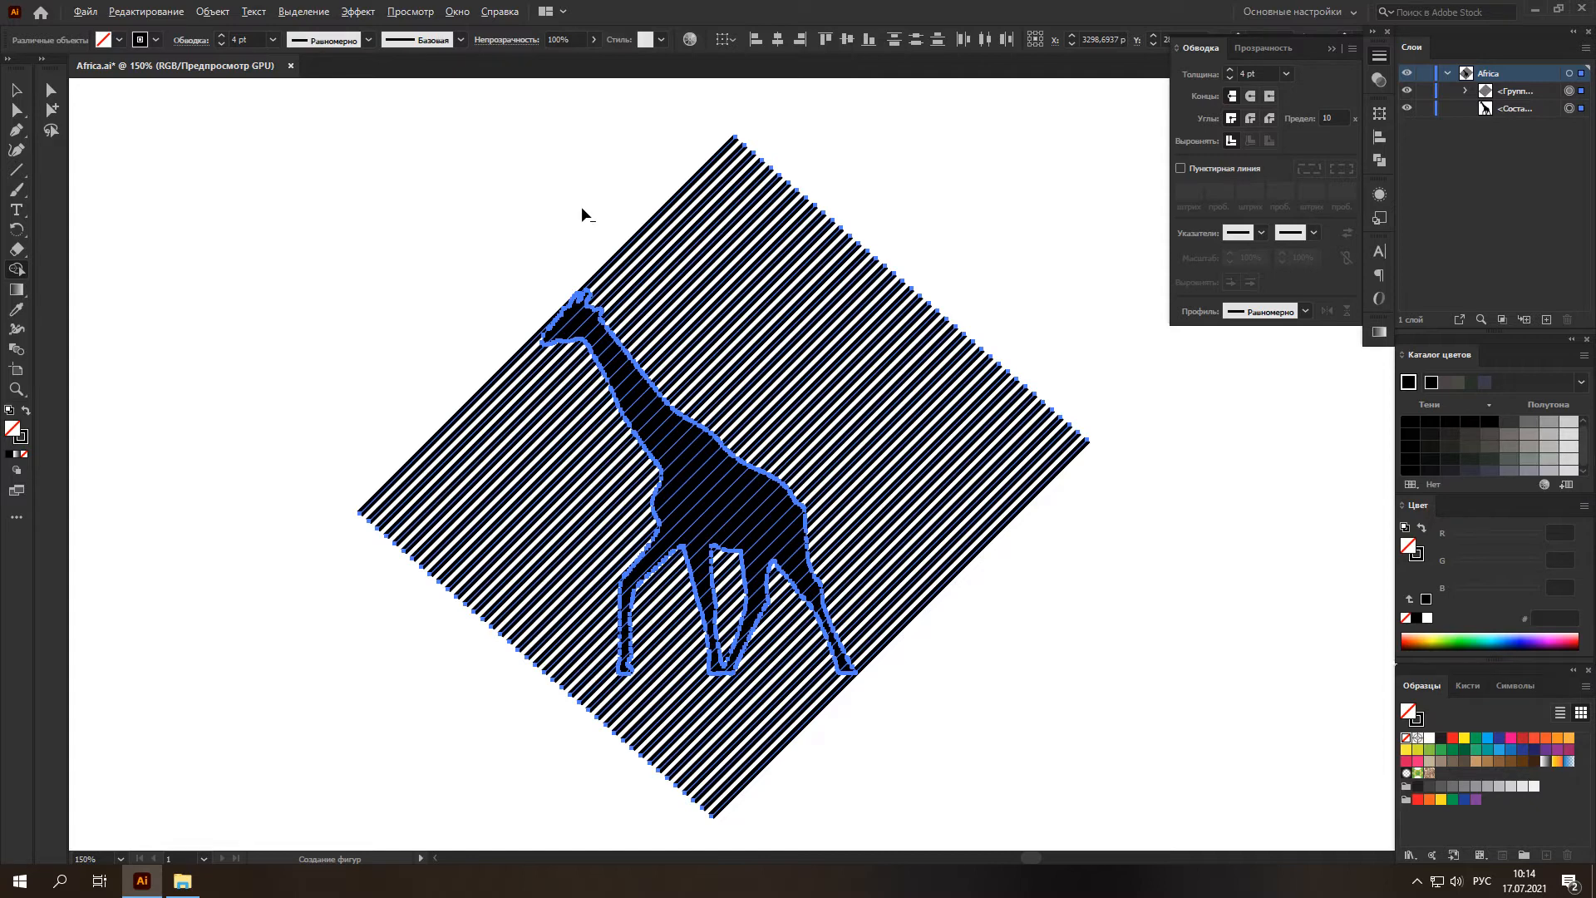
drag(642, 181, 970, 586)
mouse_move(420, 449)
mouse_down()
mouse_move(555, 649)
mouse_move(692, 765)
mouse_move(786, 807)
mouse_up()
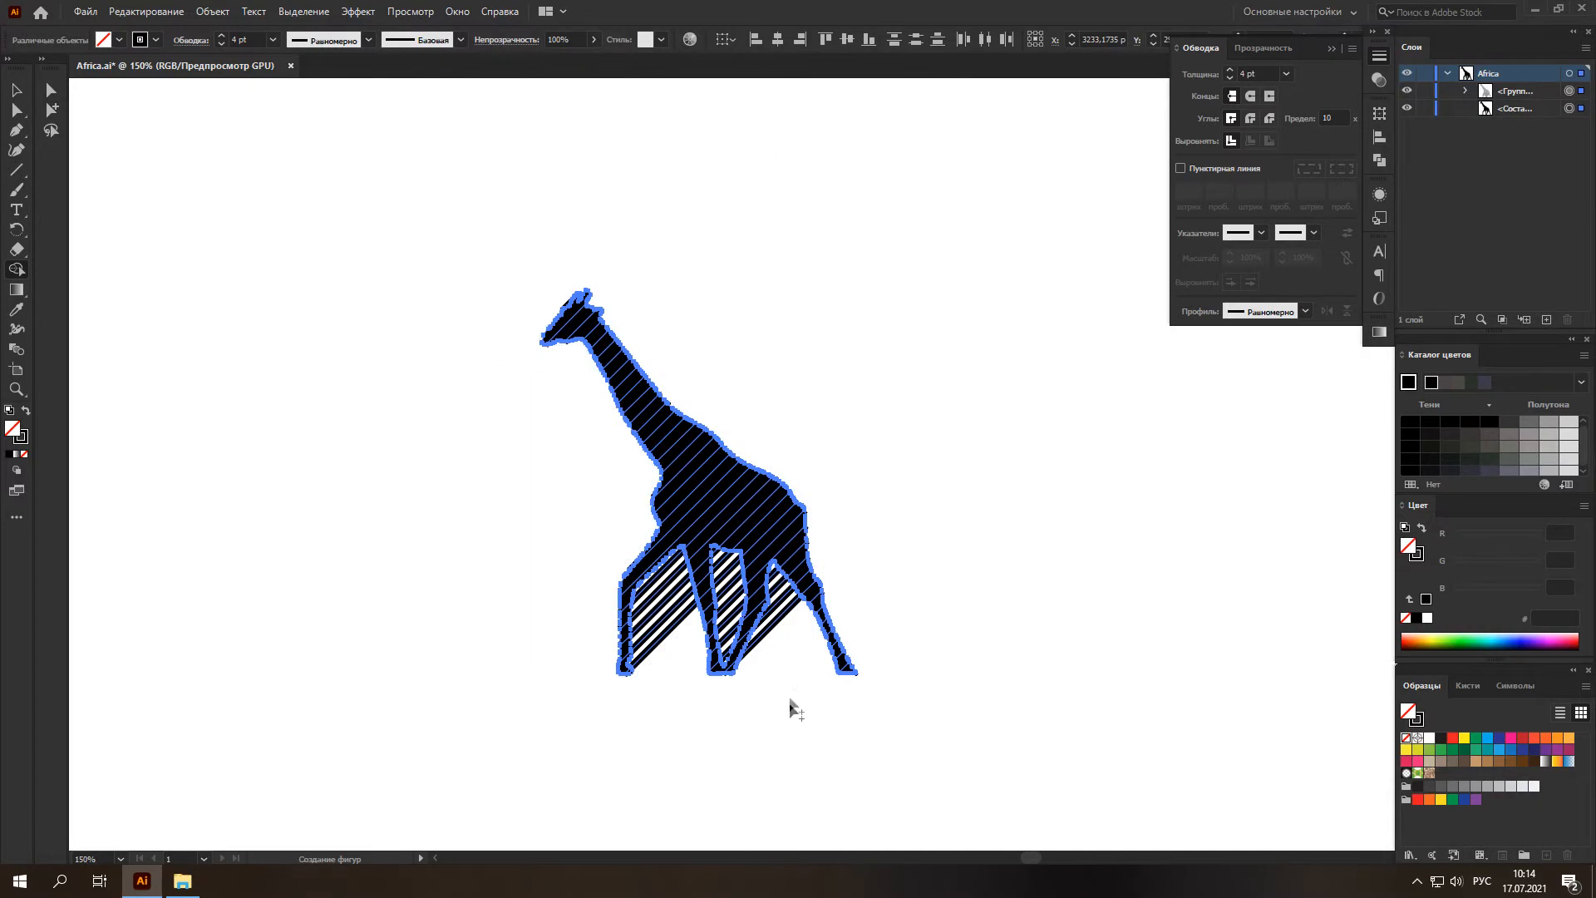
Remove the remaining line segments in the gaps between the giraffe's legs with Shape Builder.
scroll(789, 707, up, 6)
mouse_move(784, 563)
mouse_down()
mouse_move(691, 438)
mouse_move(642, 328)
mouse_up()
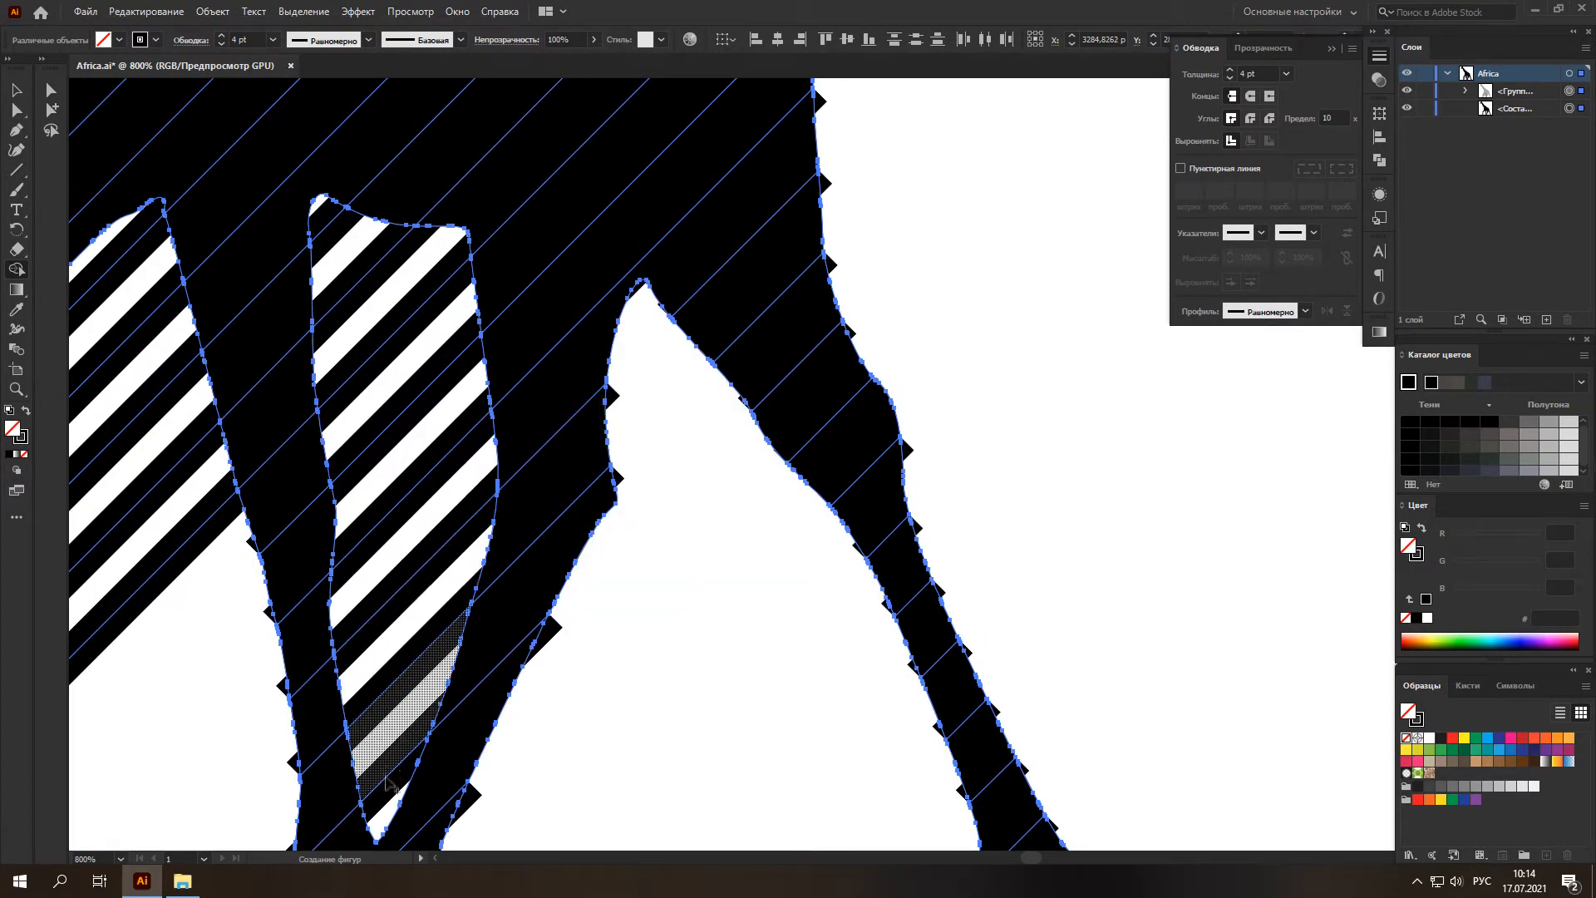
mouse_move(392, 802)
mouse_down()
mouse_move(407, 423)
mouse_move(326, 242)
mouse_up()
scroll(441, 697, left, 5)
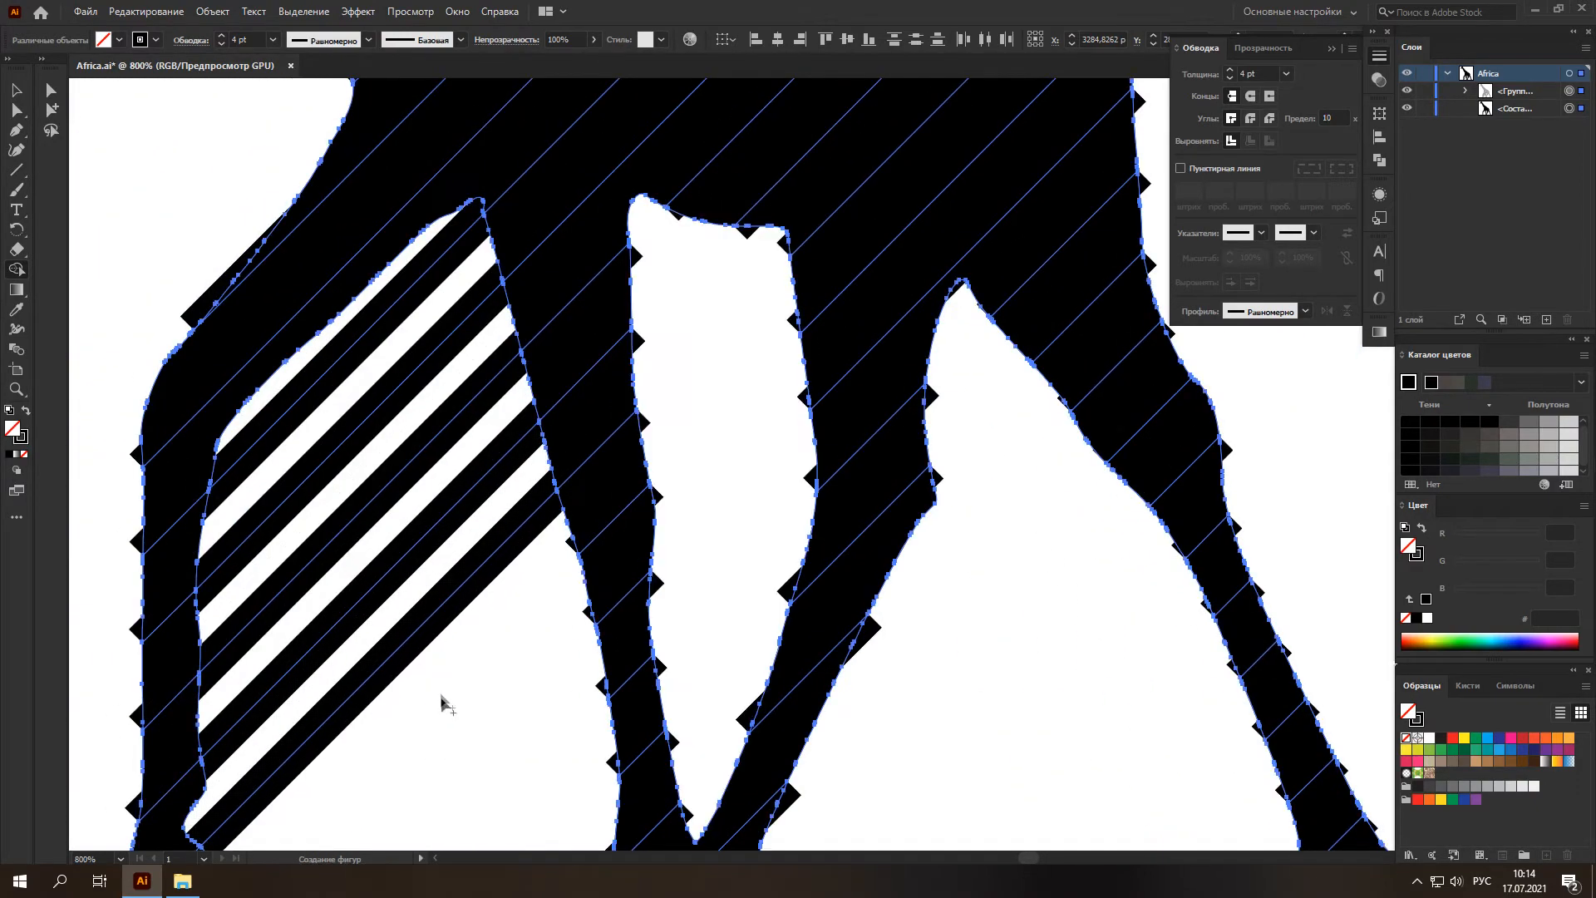
drag(418, 672, 301, 383)
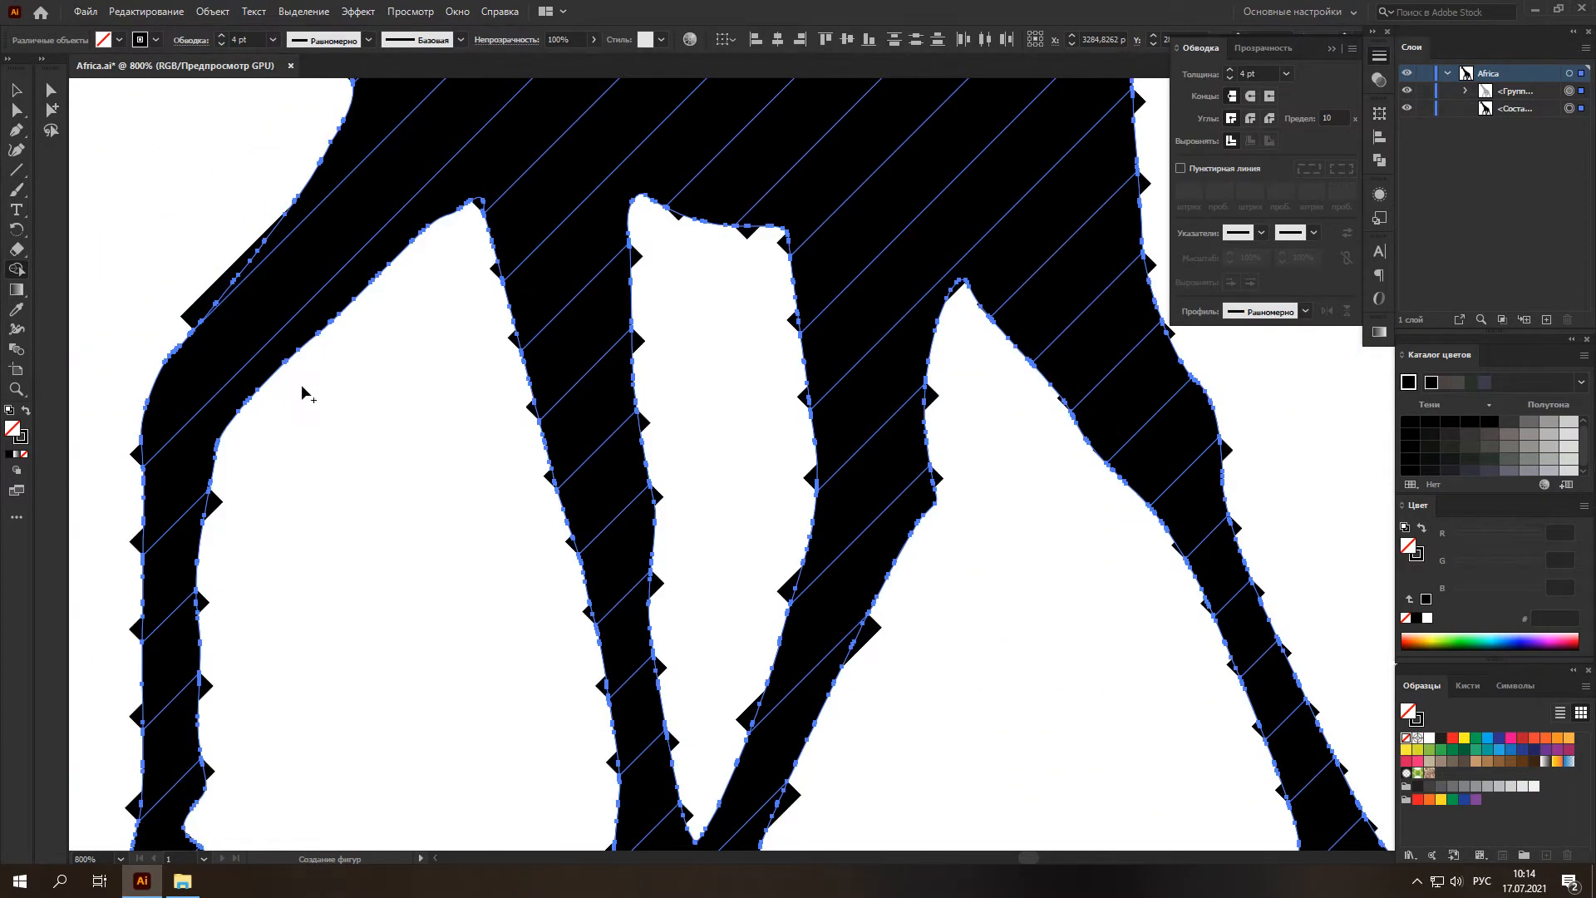
Inspect the silhouette's edges up to the head and remove the line segment protruding outside the outline beside the horns.
scroll(336, 411, down, 2)
scroll(336, 411, up, 7)
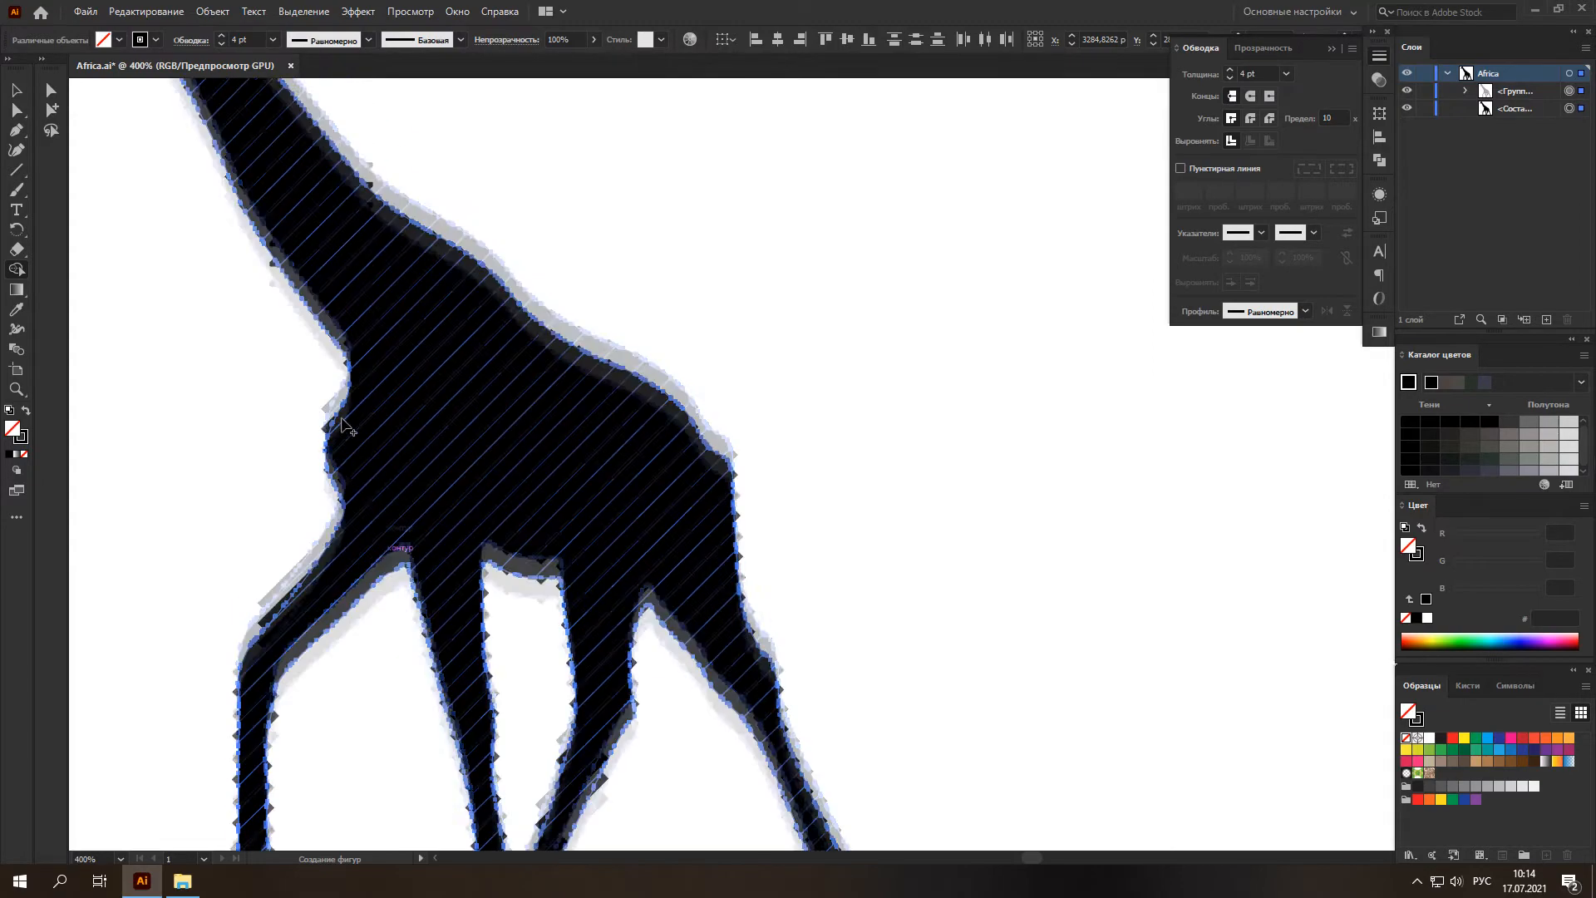
scroll(342, 420, up, 7)
scroll(283, 287, left, 4)
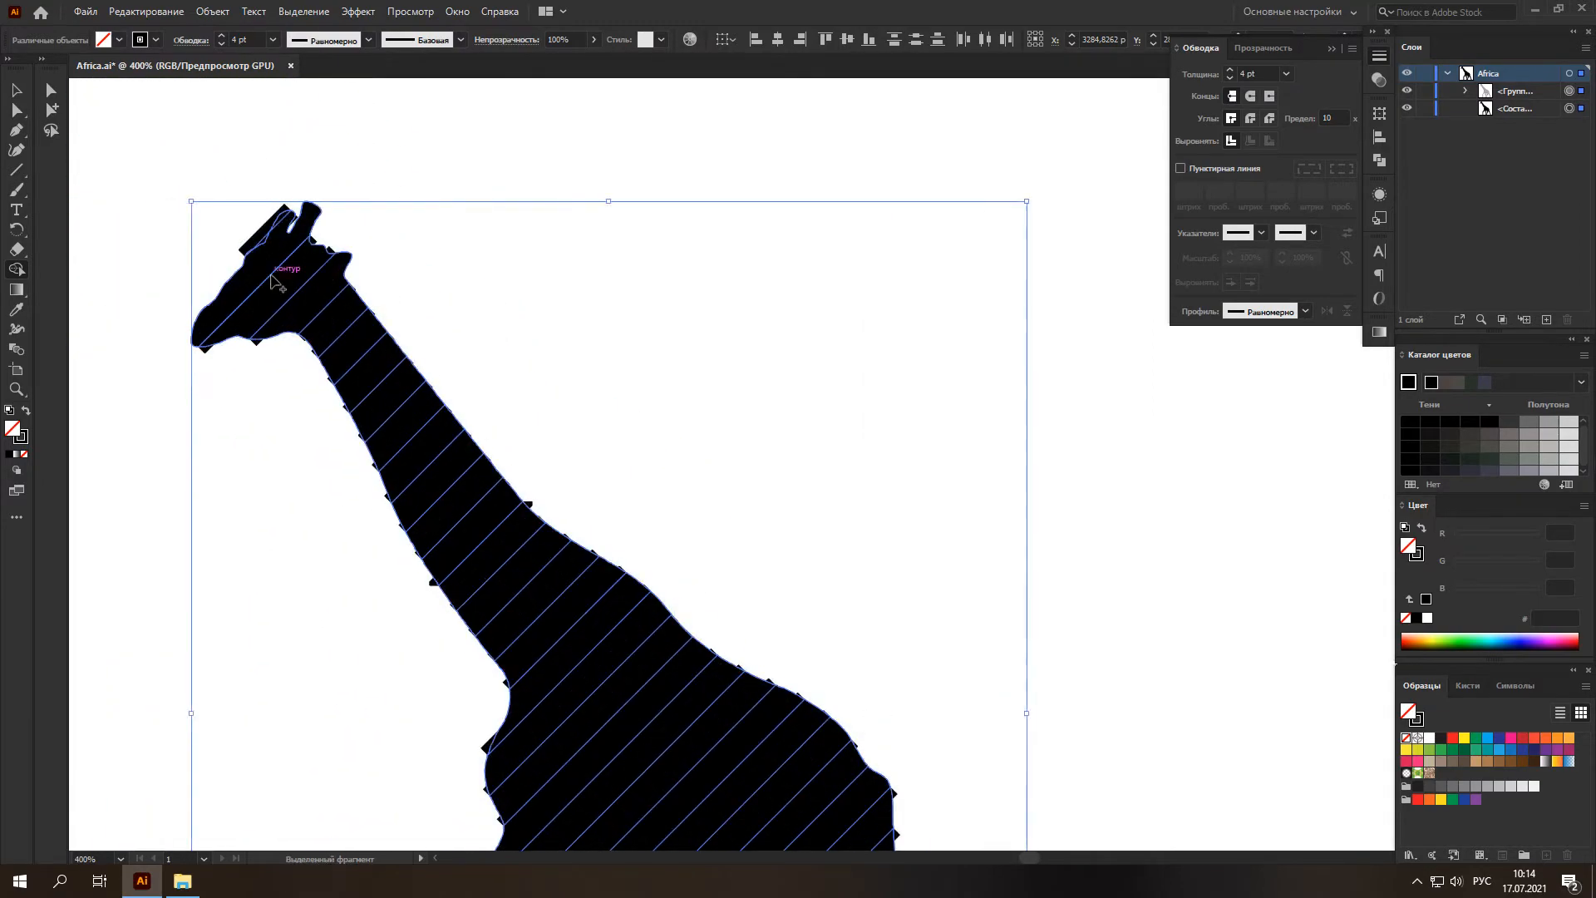
scroll(245, 233, up, 2)
scroll(242, 226, up, 1)
scroll(239, 225, up, 1)
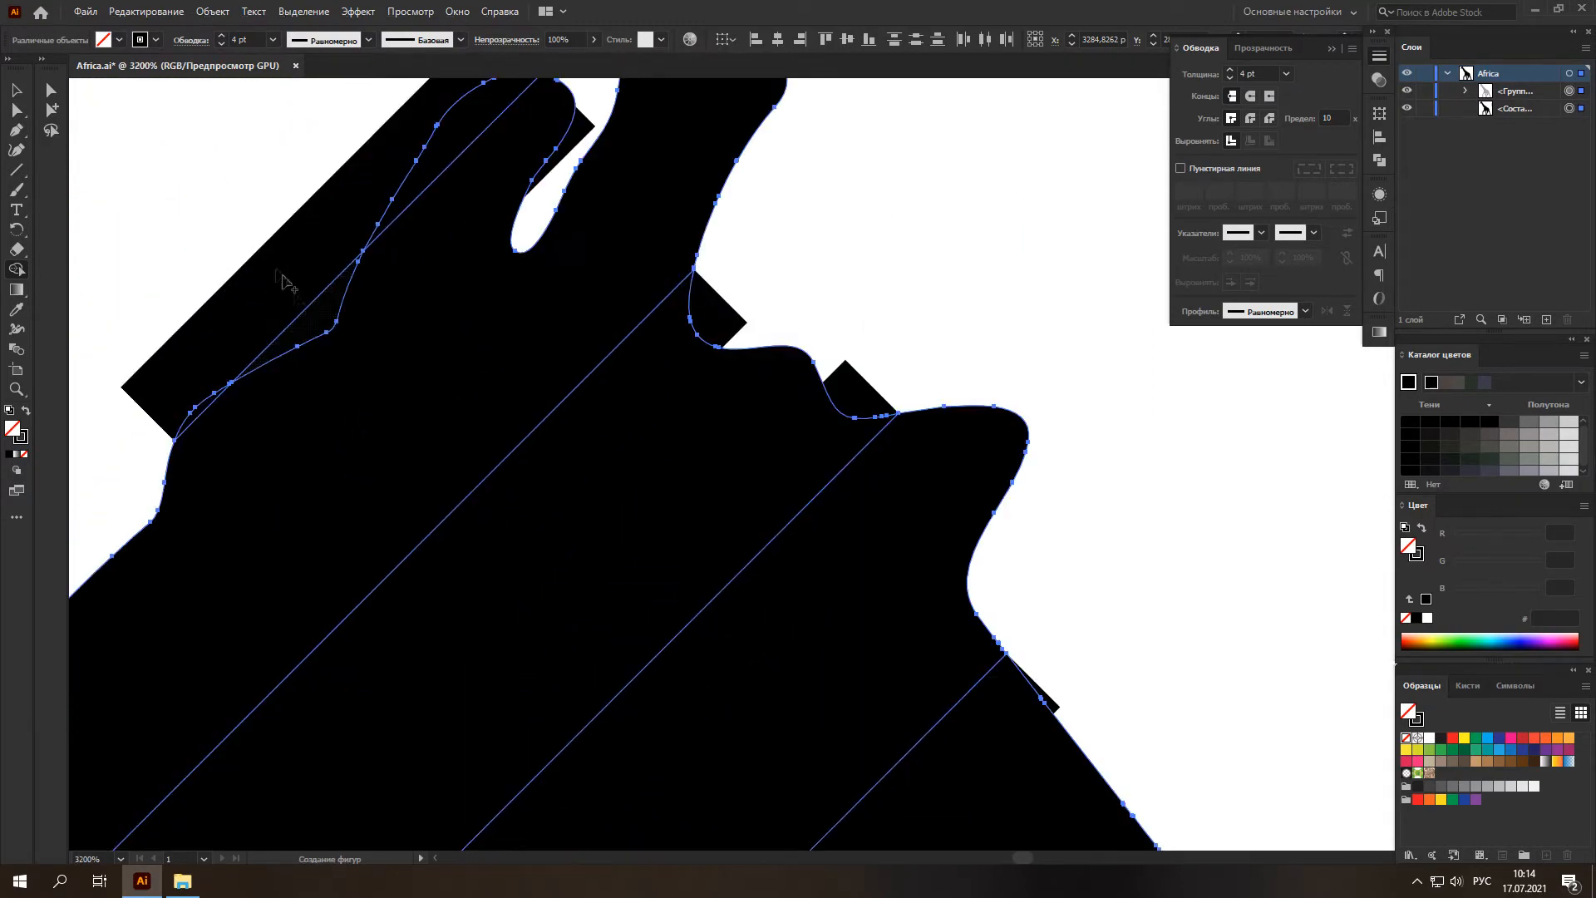
scroll(249, 241, down, 1)
scroll(442, 359, down, 1)
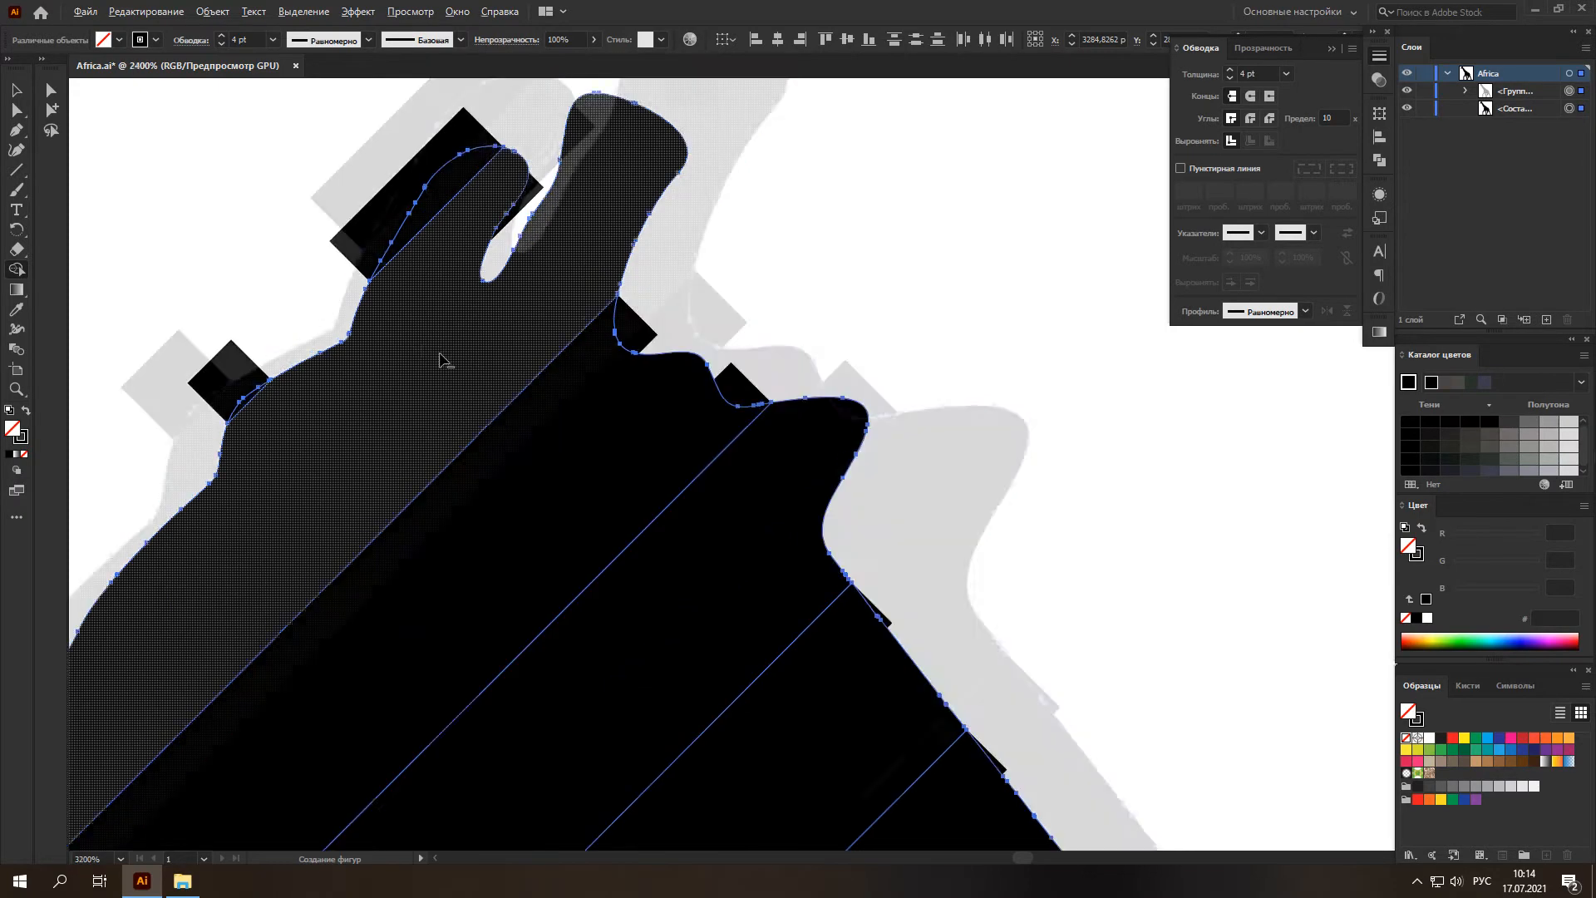
scroll(499, 365, down, 2)
scroll(656, 382, down, 2)
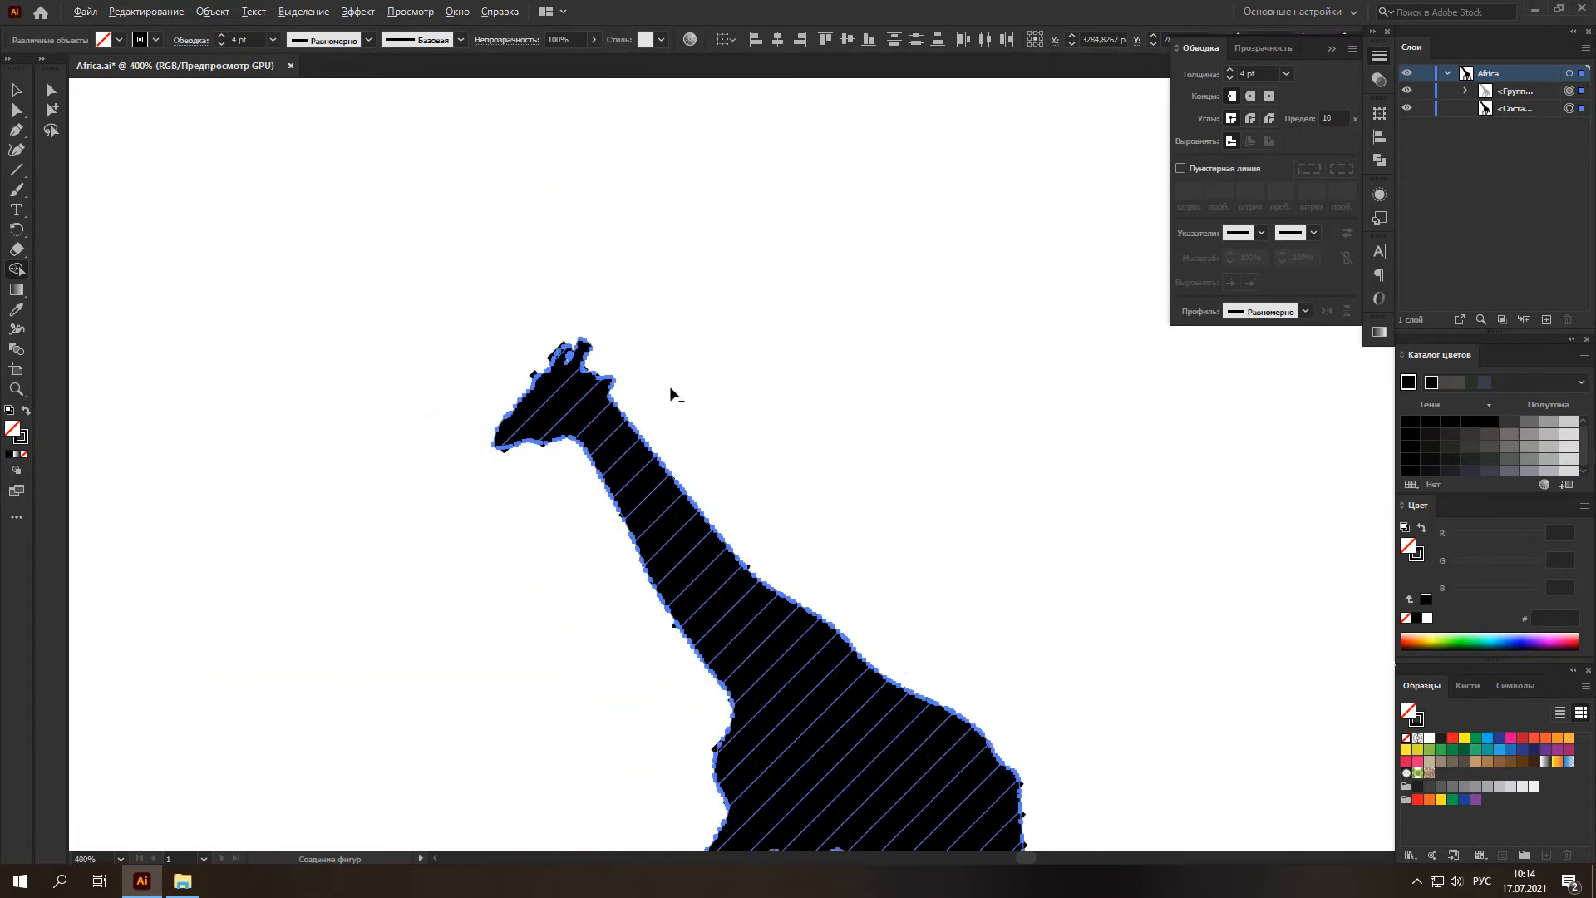
scroll(678, 386, down, 2)
scroll(690, 386, down, 2)
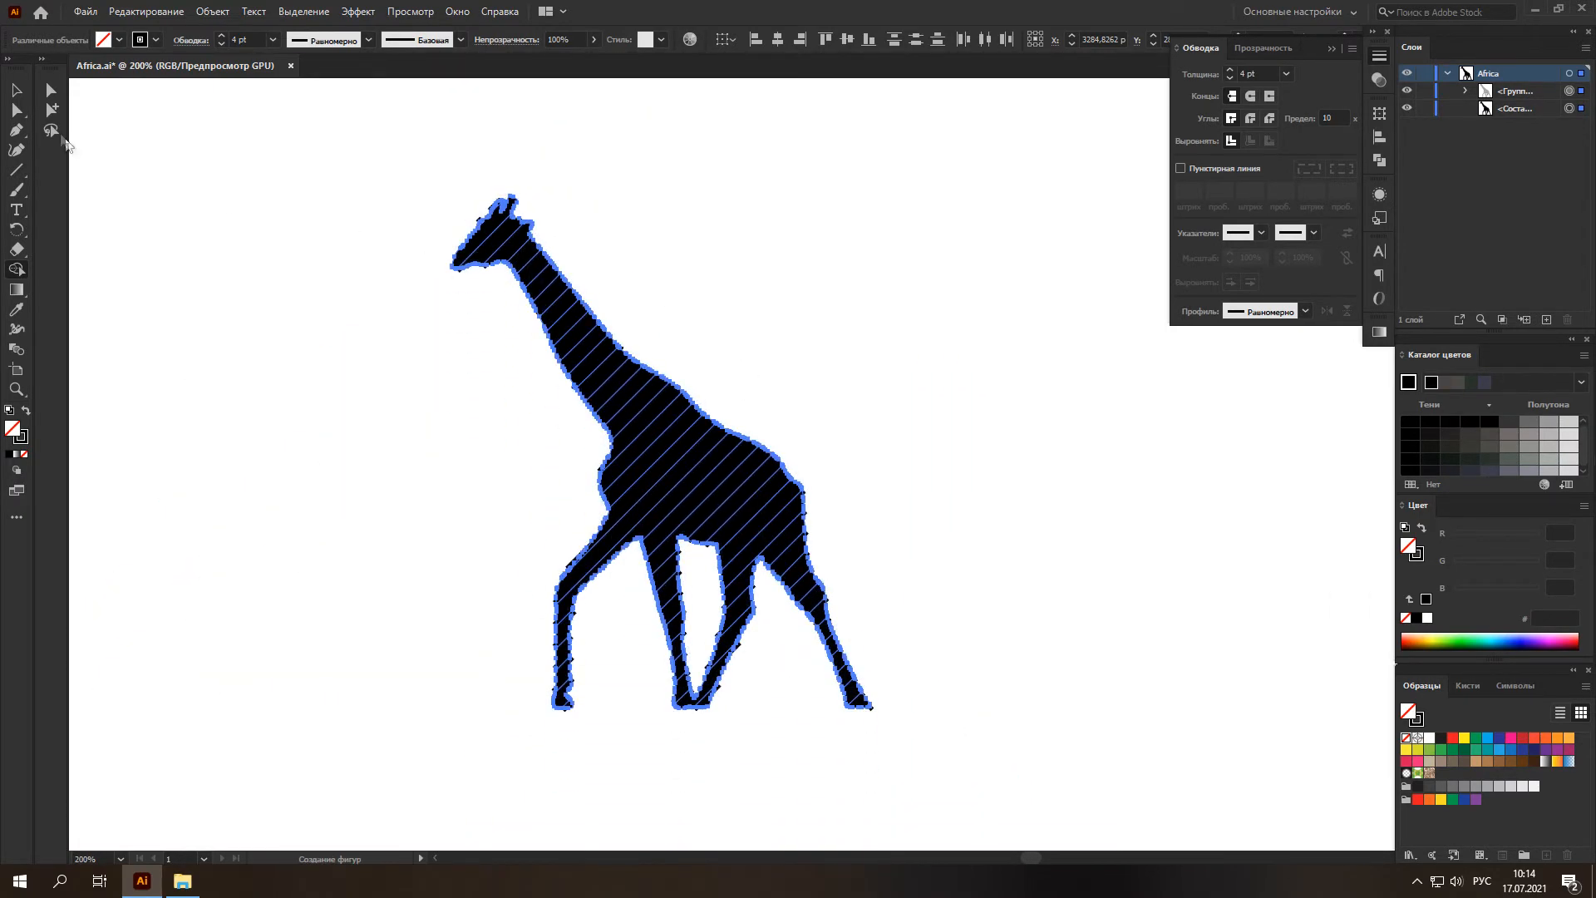
Hide the solid giraffe silhouette and give the remaining group of diagonal lines round stroke caps.
click(17, 90)
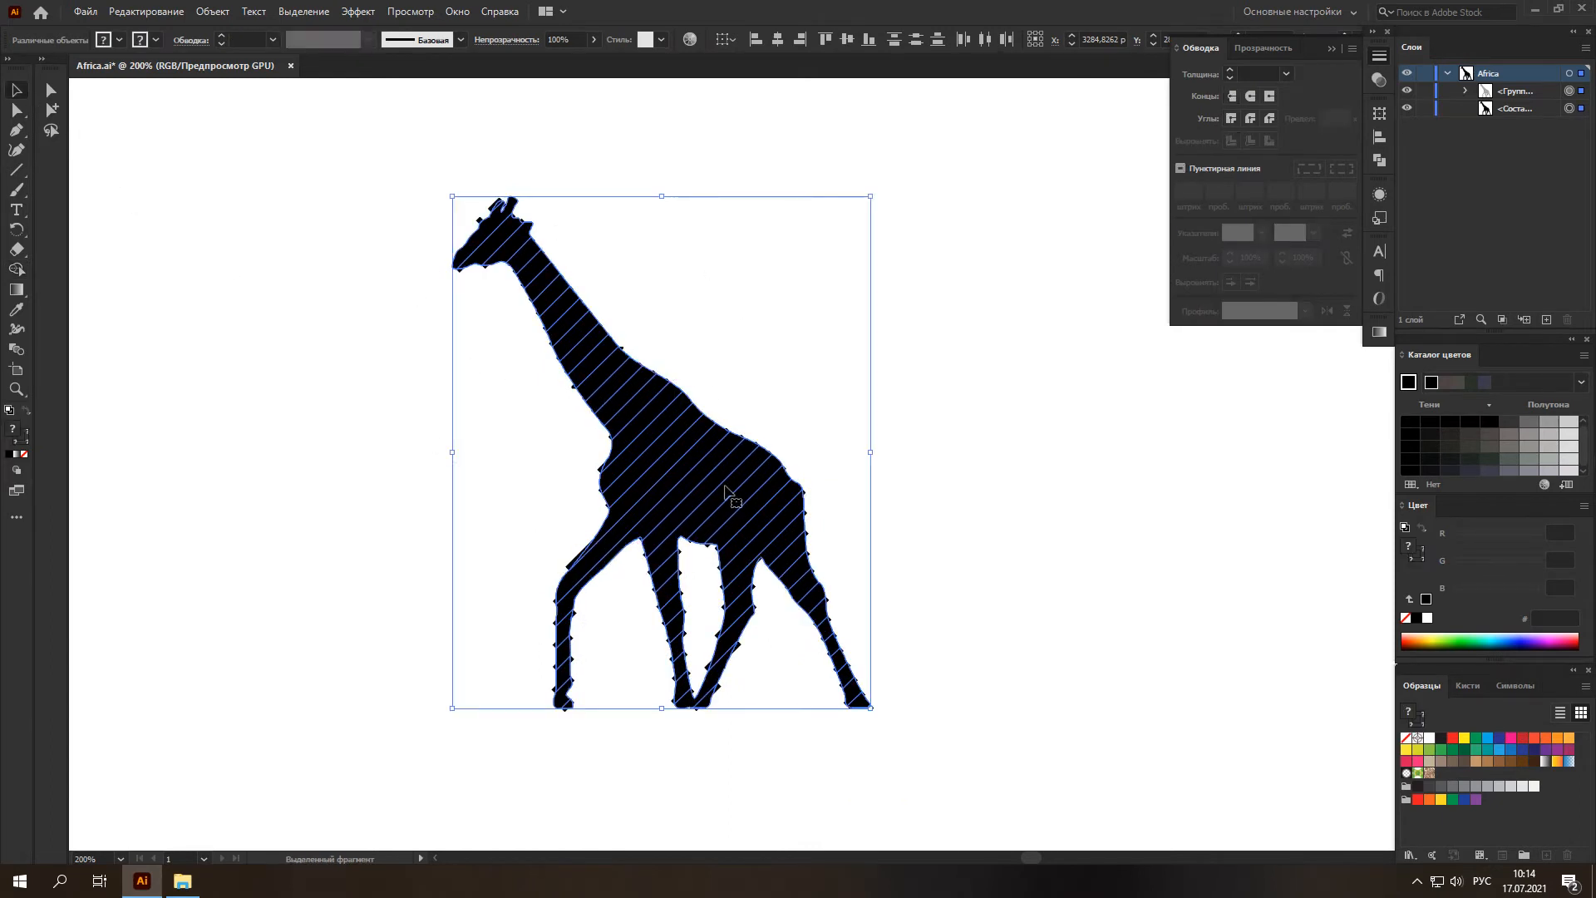
click(1407, 108)
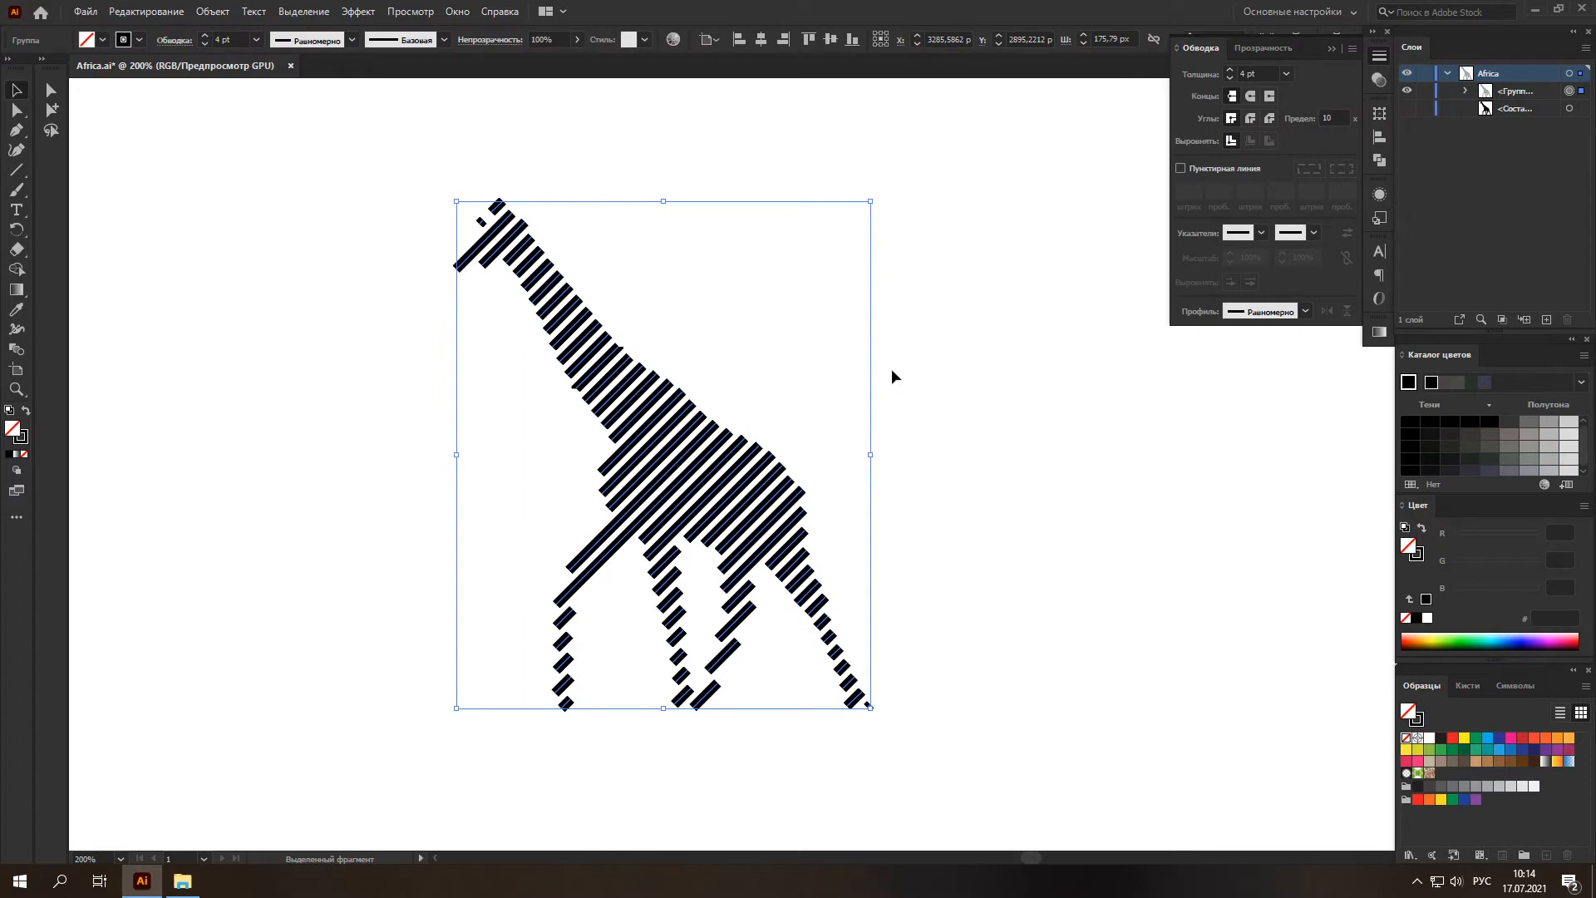
drag(817, 373, 841, 430)
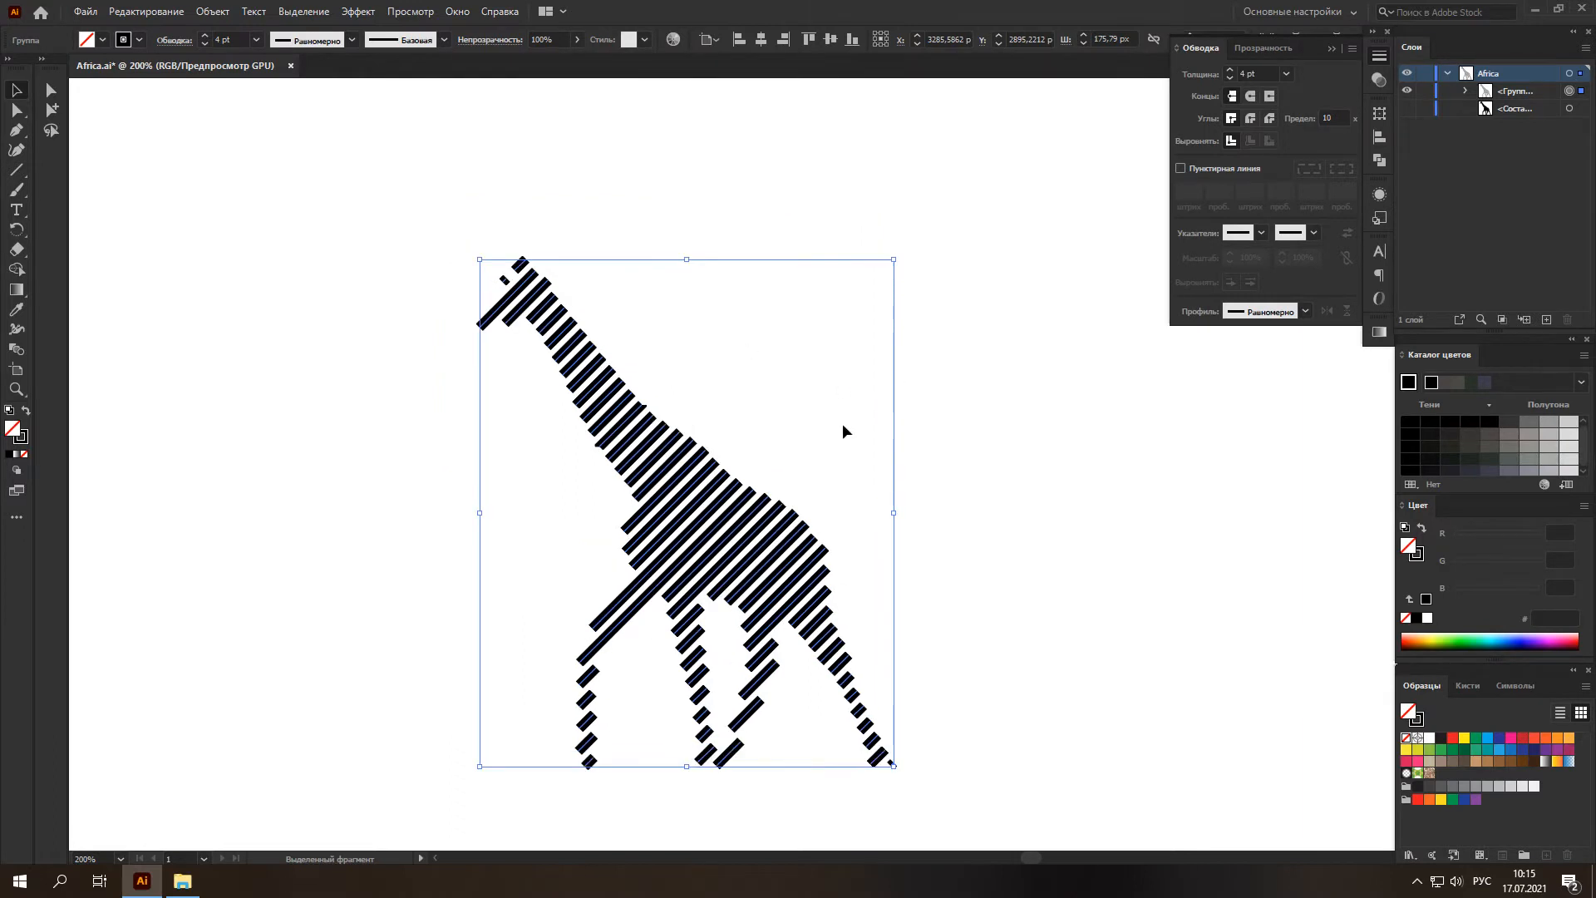
click(1252, 97)
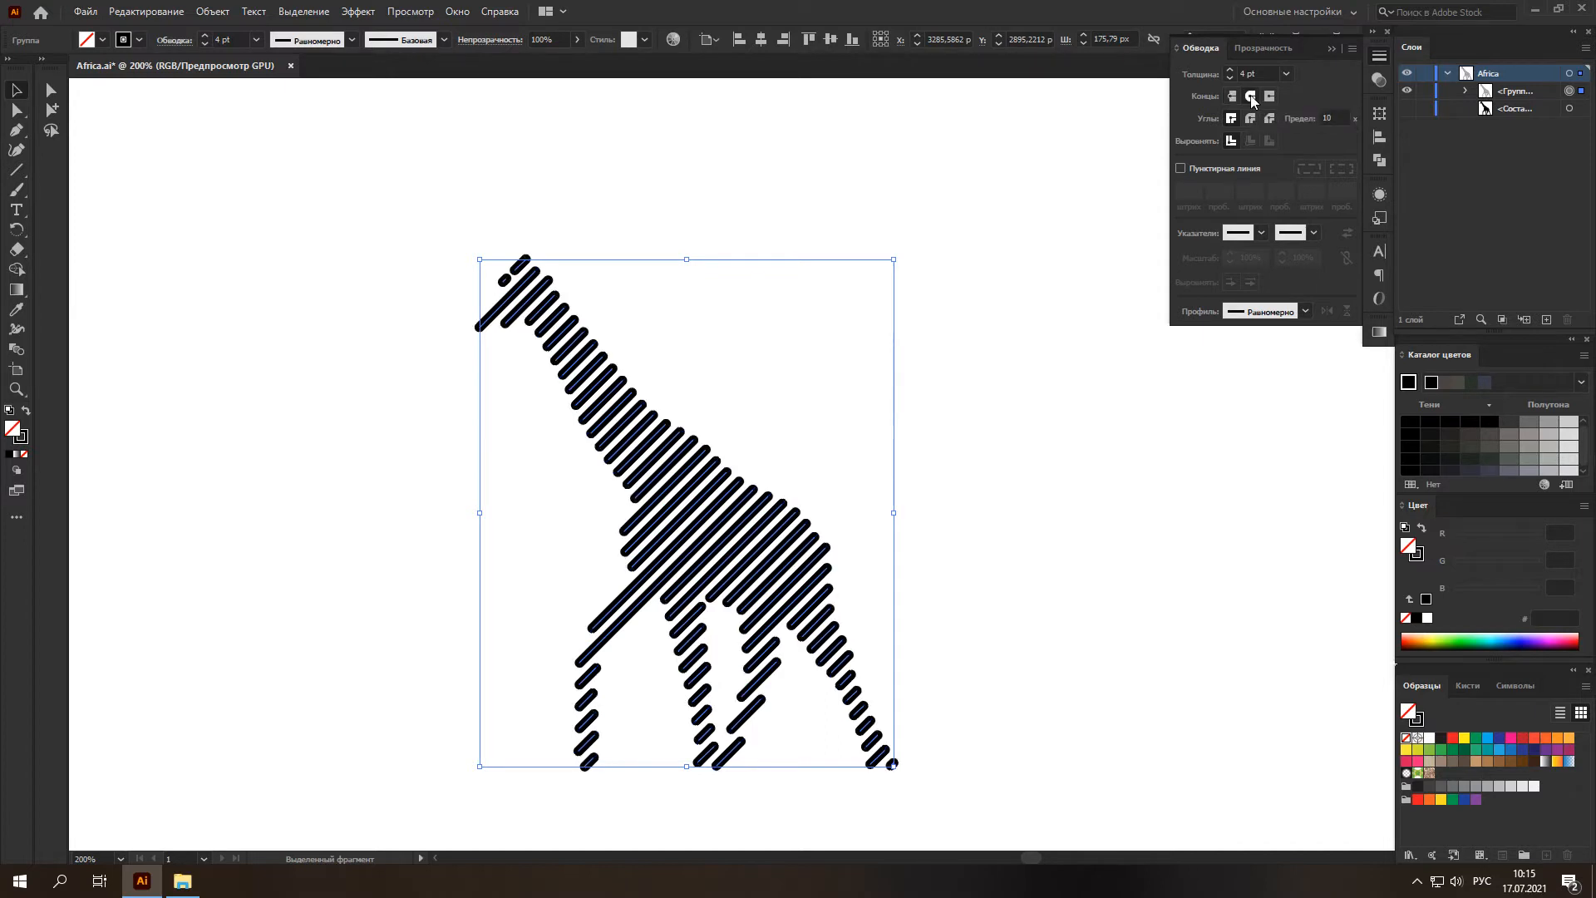
Shift the shortest stroke on the giraffe's head slightly outward and pull back the lower end of the horn stroke to widen their gap.
click(914, 328)
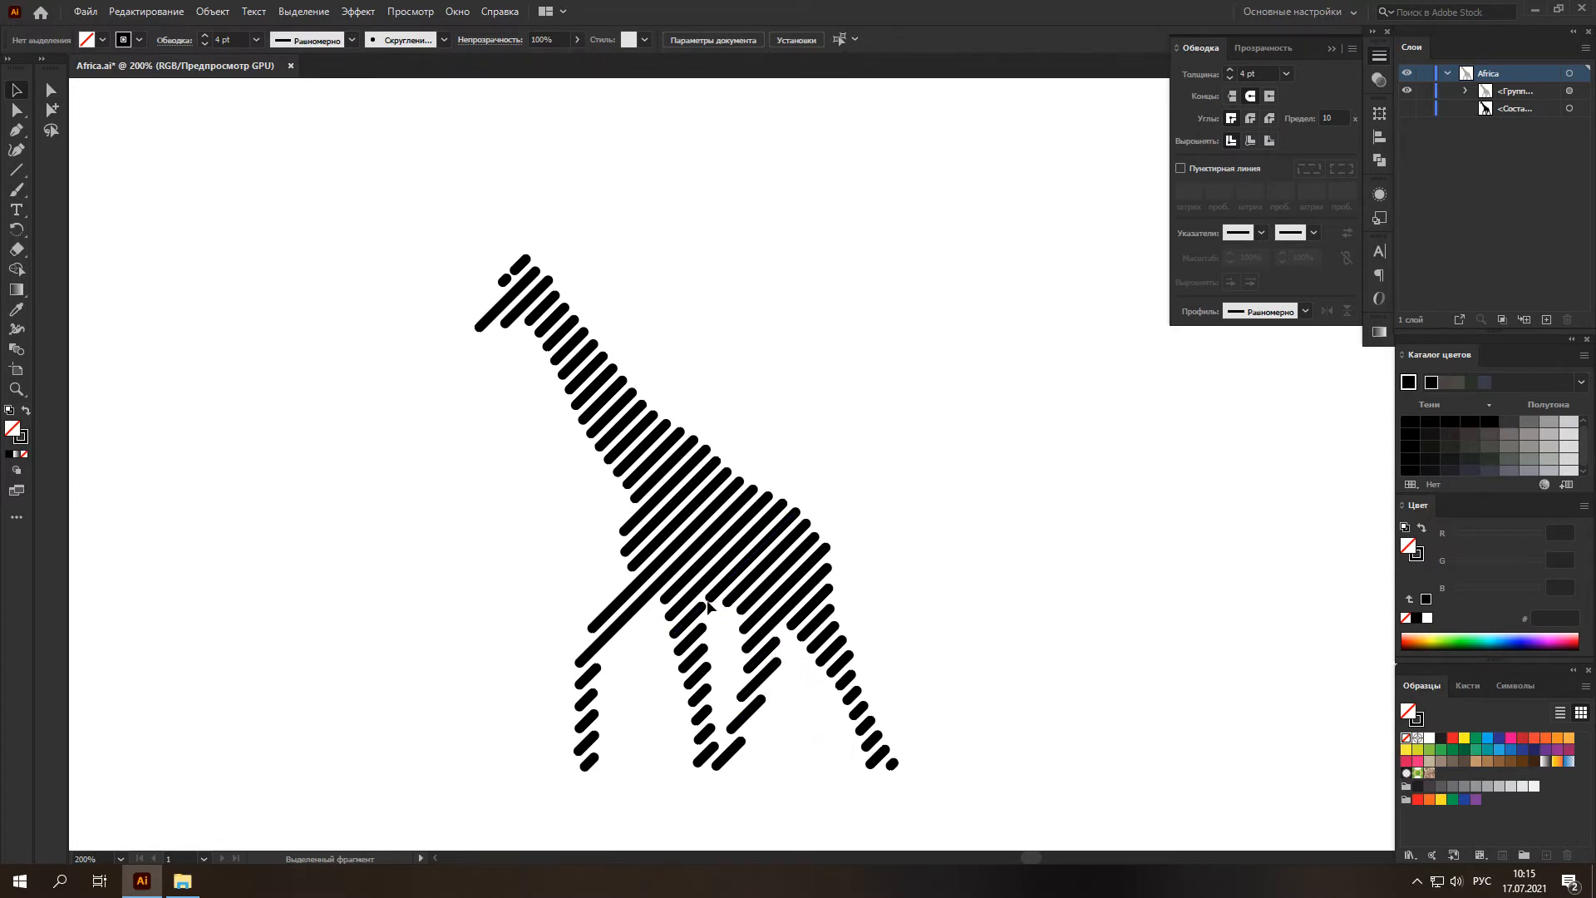
scroll(709, 607, down, 1)
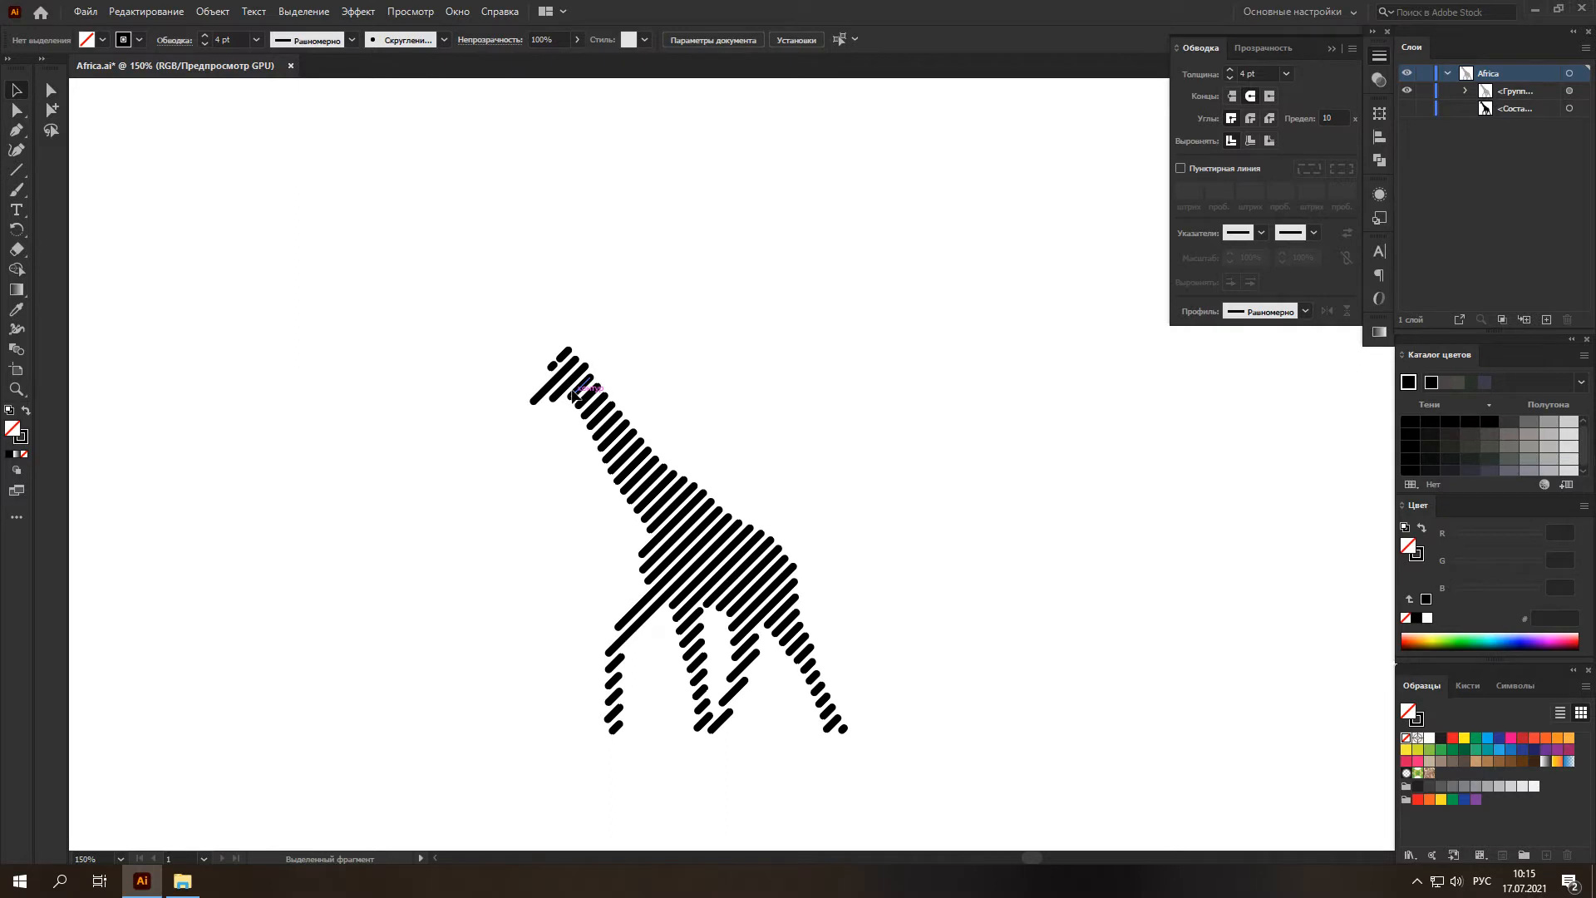
scroll(567, 364, up, 6)
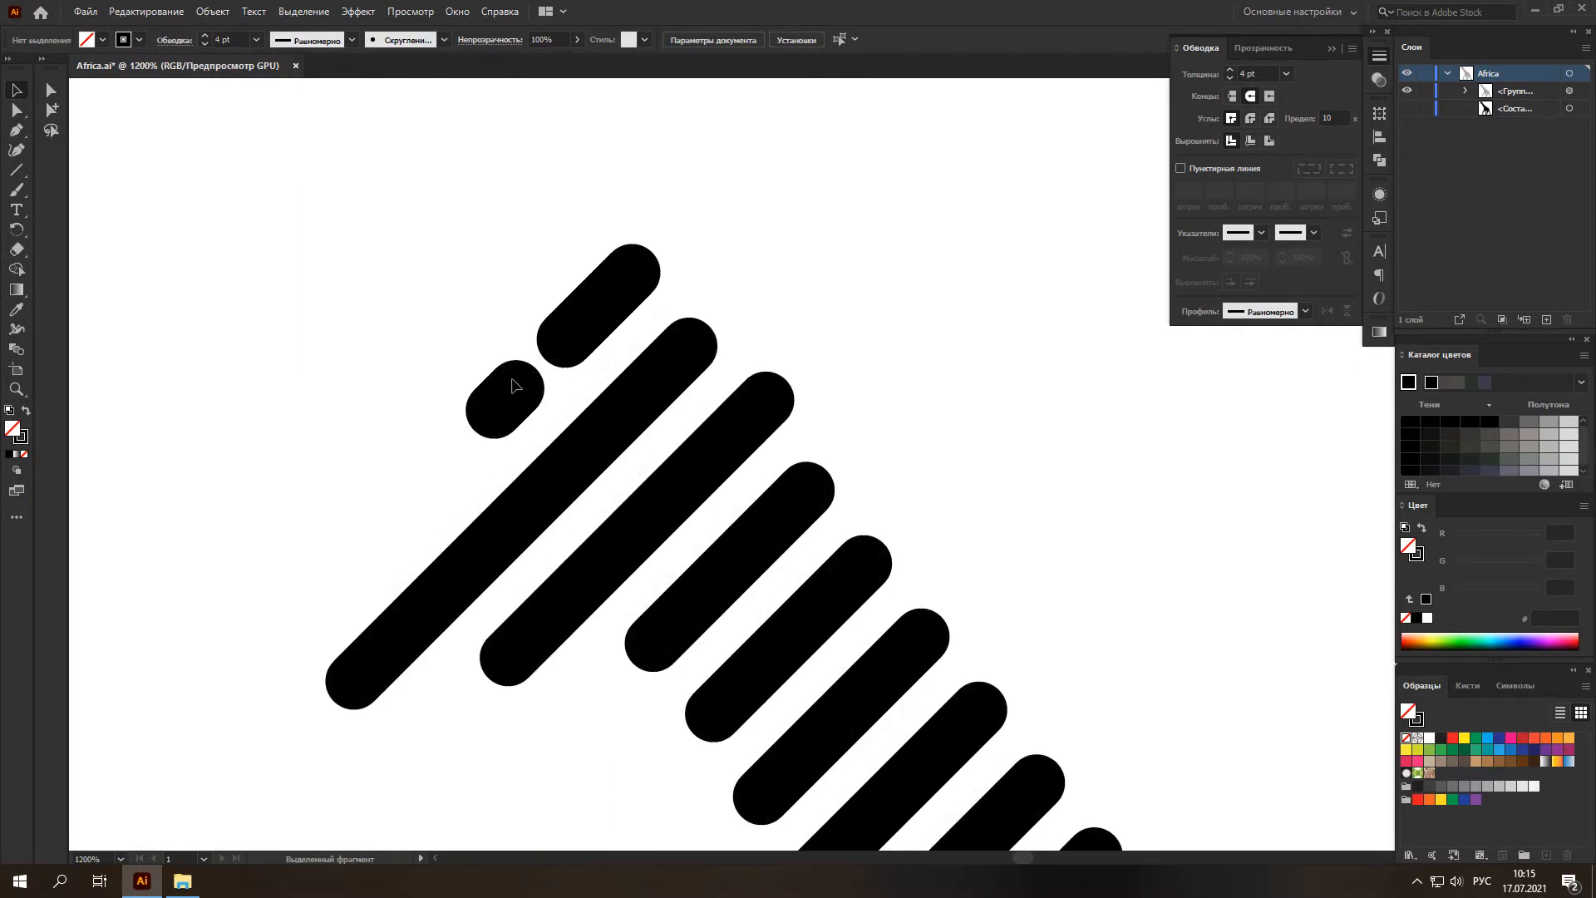
click(18, 111)
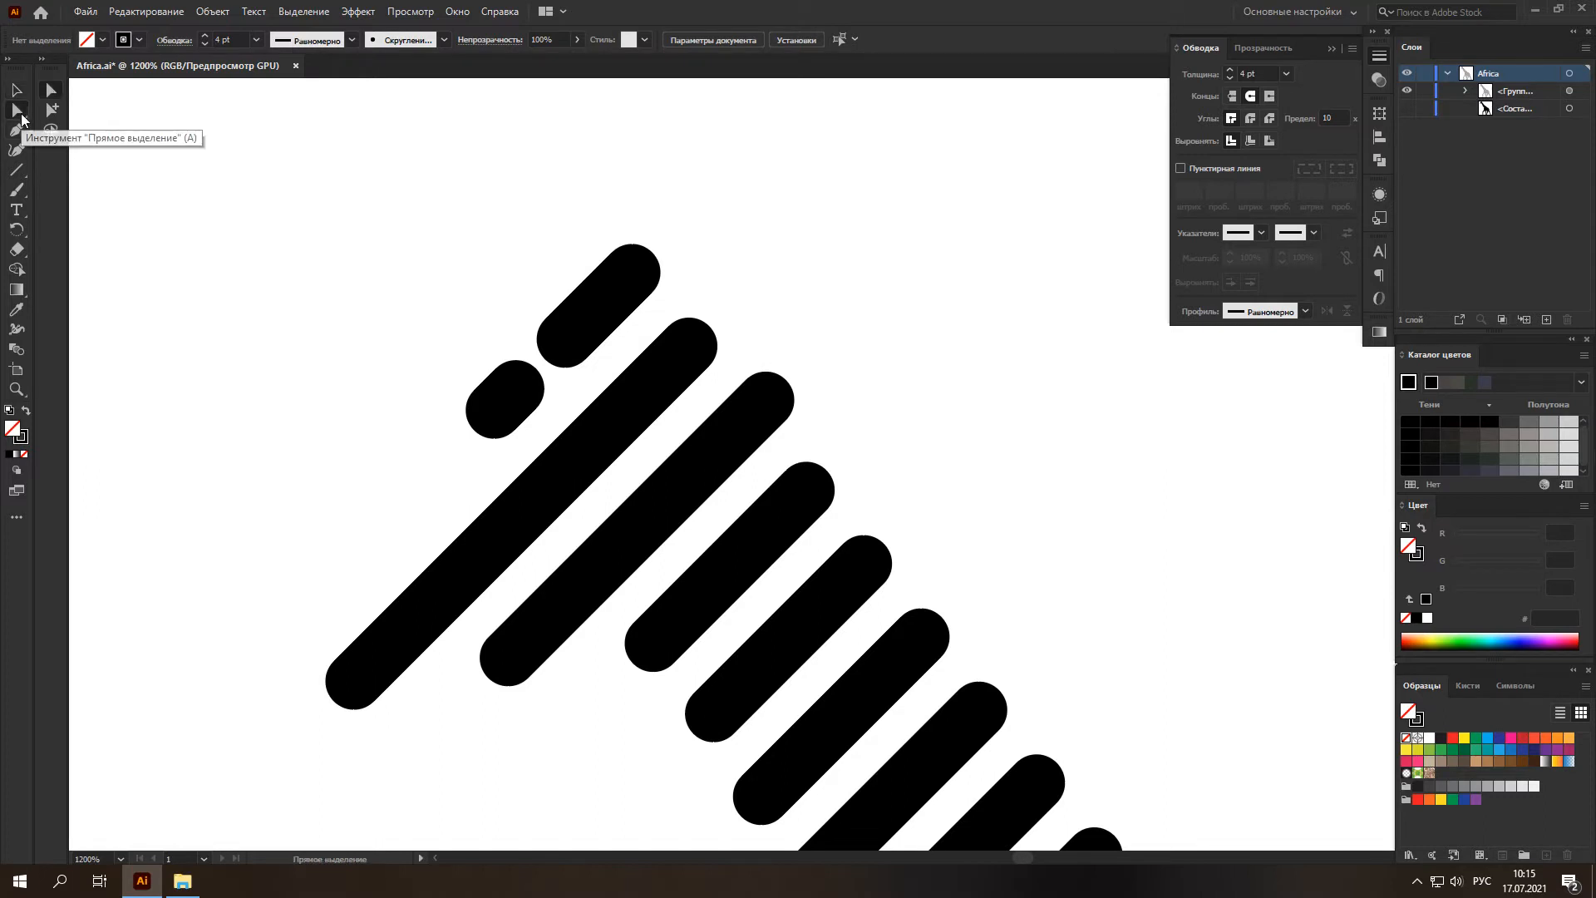
click(516, 399)
drag(504, 400, 488, 416)
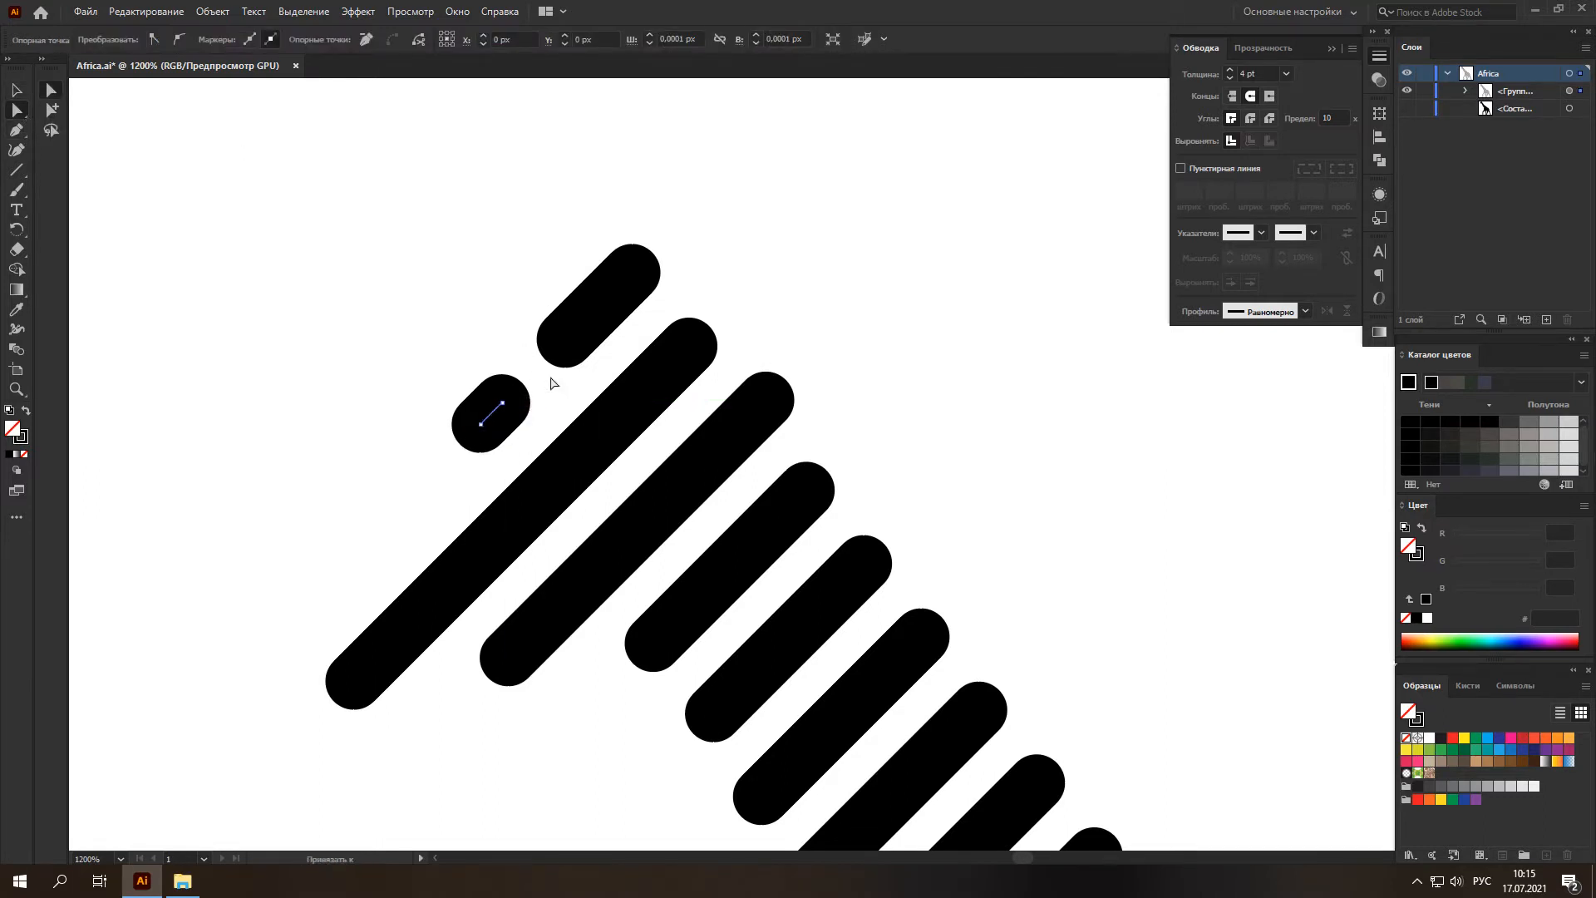
click(564, 341)
mouse_move(564, 347)
mouse_down()
mouse_move(541, 357)
mouse_move(571, 340)
mouse_up()
click(710, 365)
Shorten the diagonal line at the belly by moving its lower end slightly up, away from the top stroke of the leg.
scroll(706, 364, down, 4)
scroll(802, 388, down, 3)
scroll(821, 390, right, 3)
scroll(821, 391, up, 5)
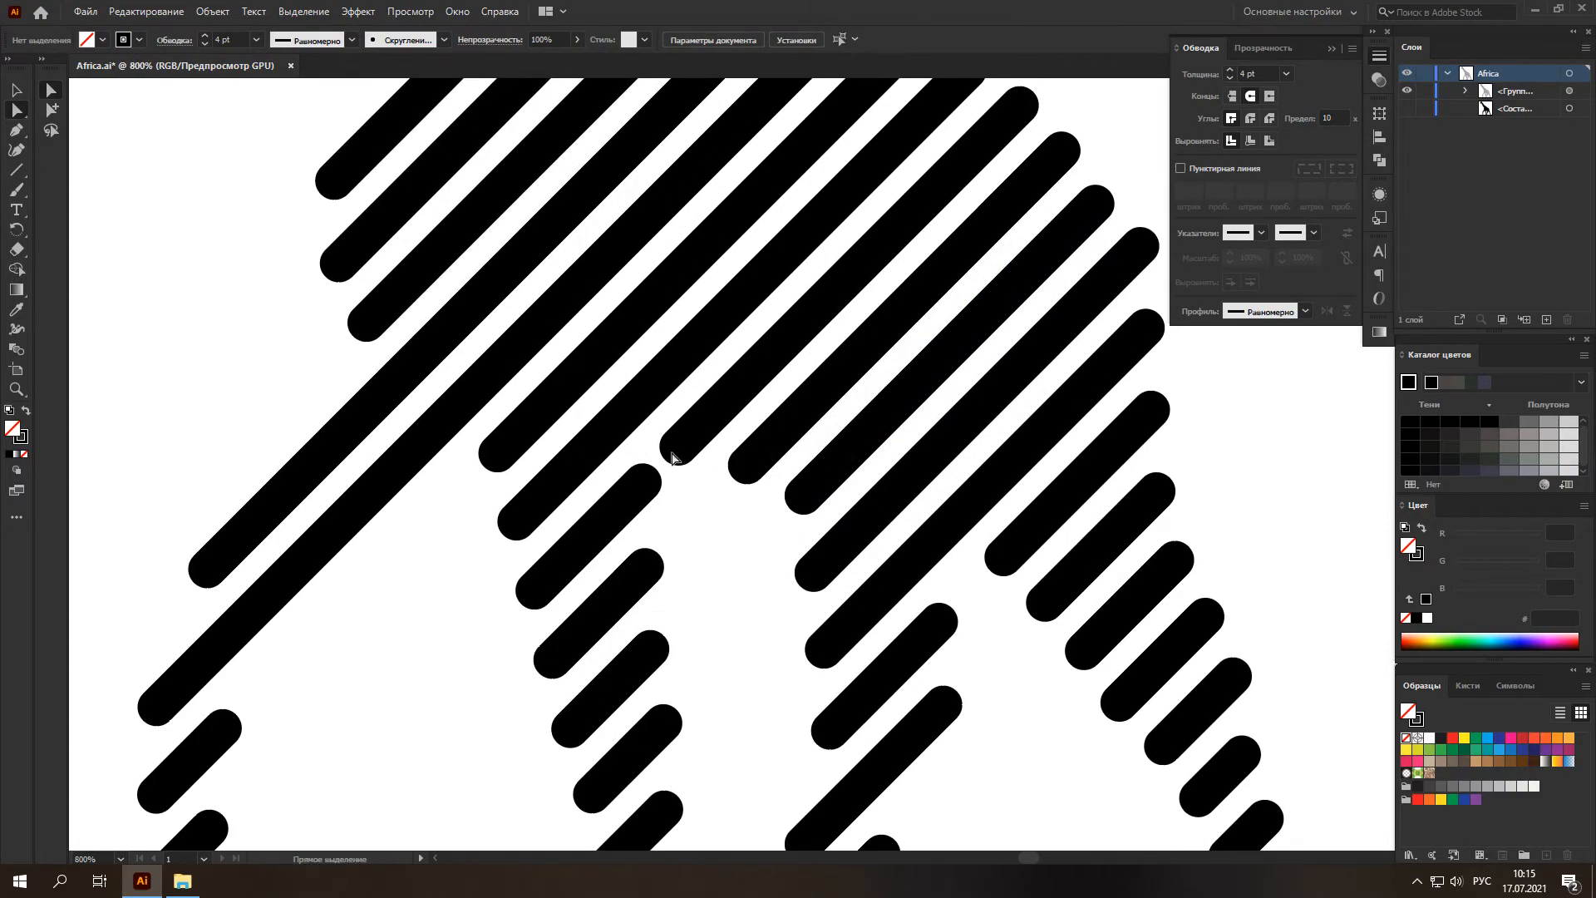
drag(681, 450, 687, 436)
click(713, 537)
scroll(716, 531, down, 2)
scroll(713, 519, down, 1)
scroll(755, 477, up, 1)
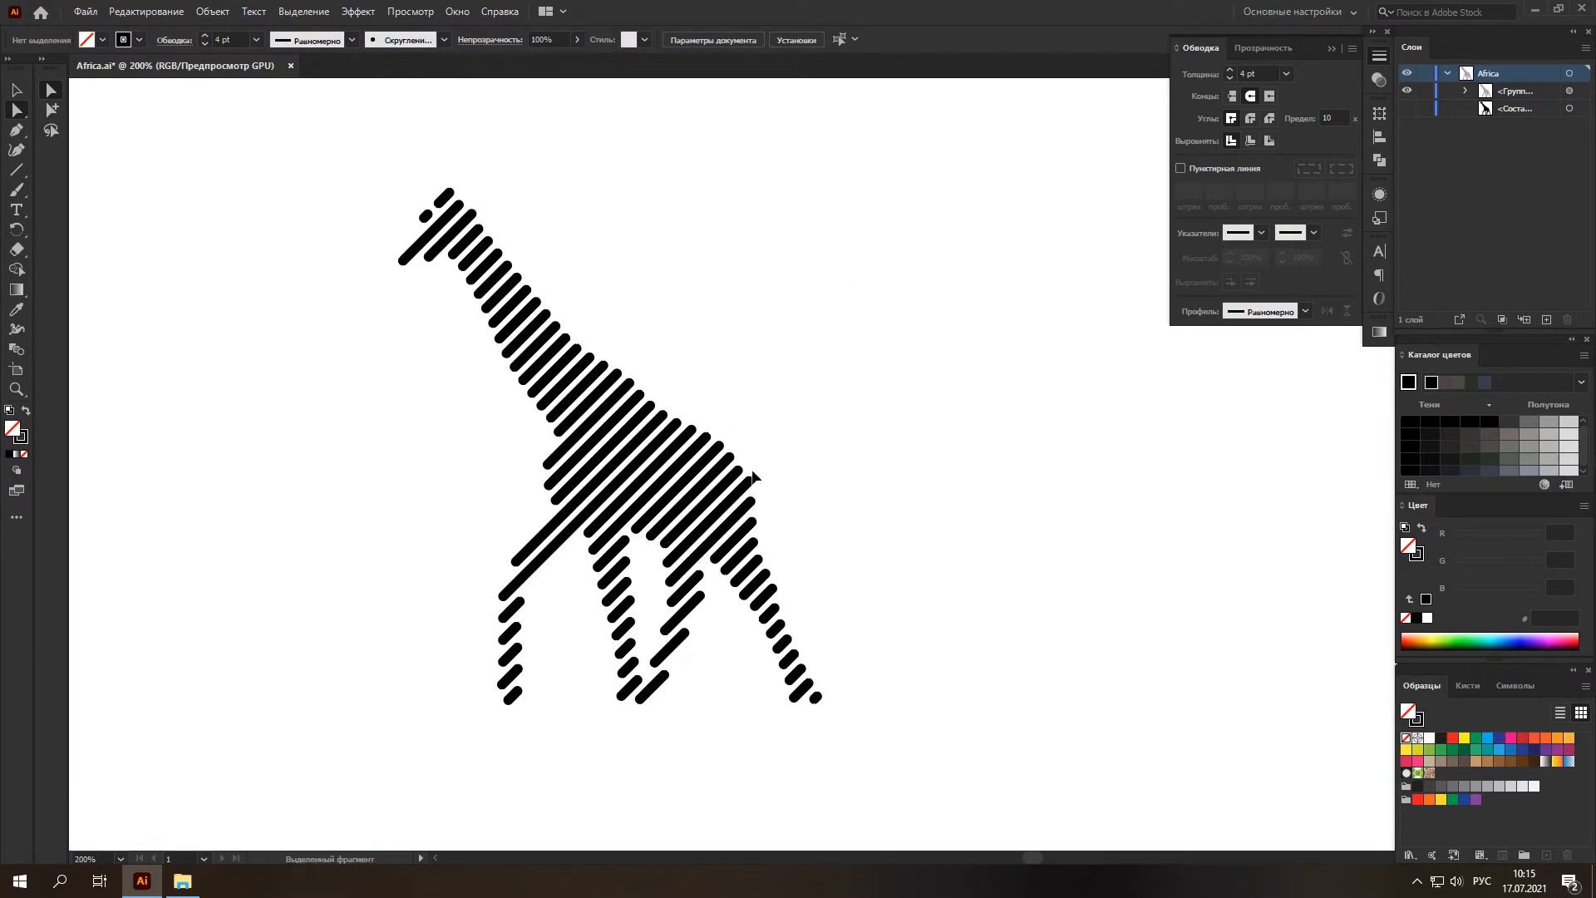
Show the solid giraffe silhouette again and move it beside the diagonally striped giraffe.
scroll(754, 471, right, 4)
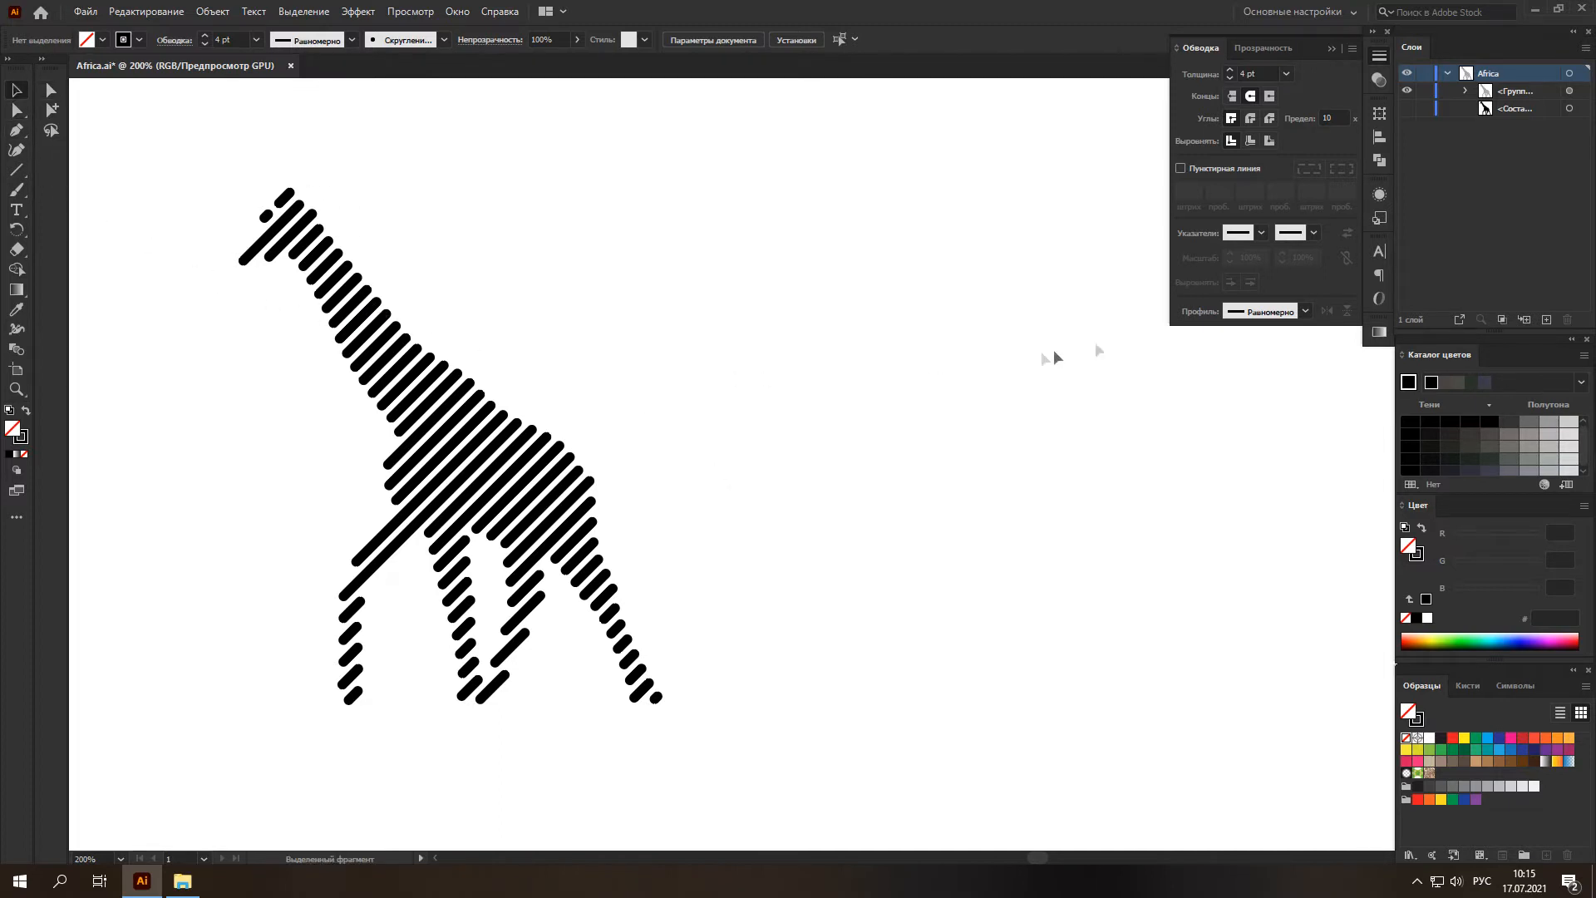
click(1407, 109)
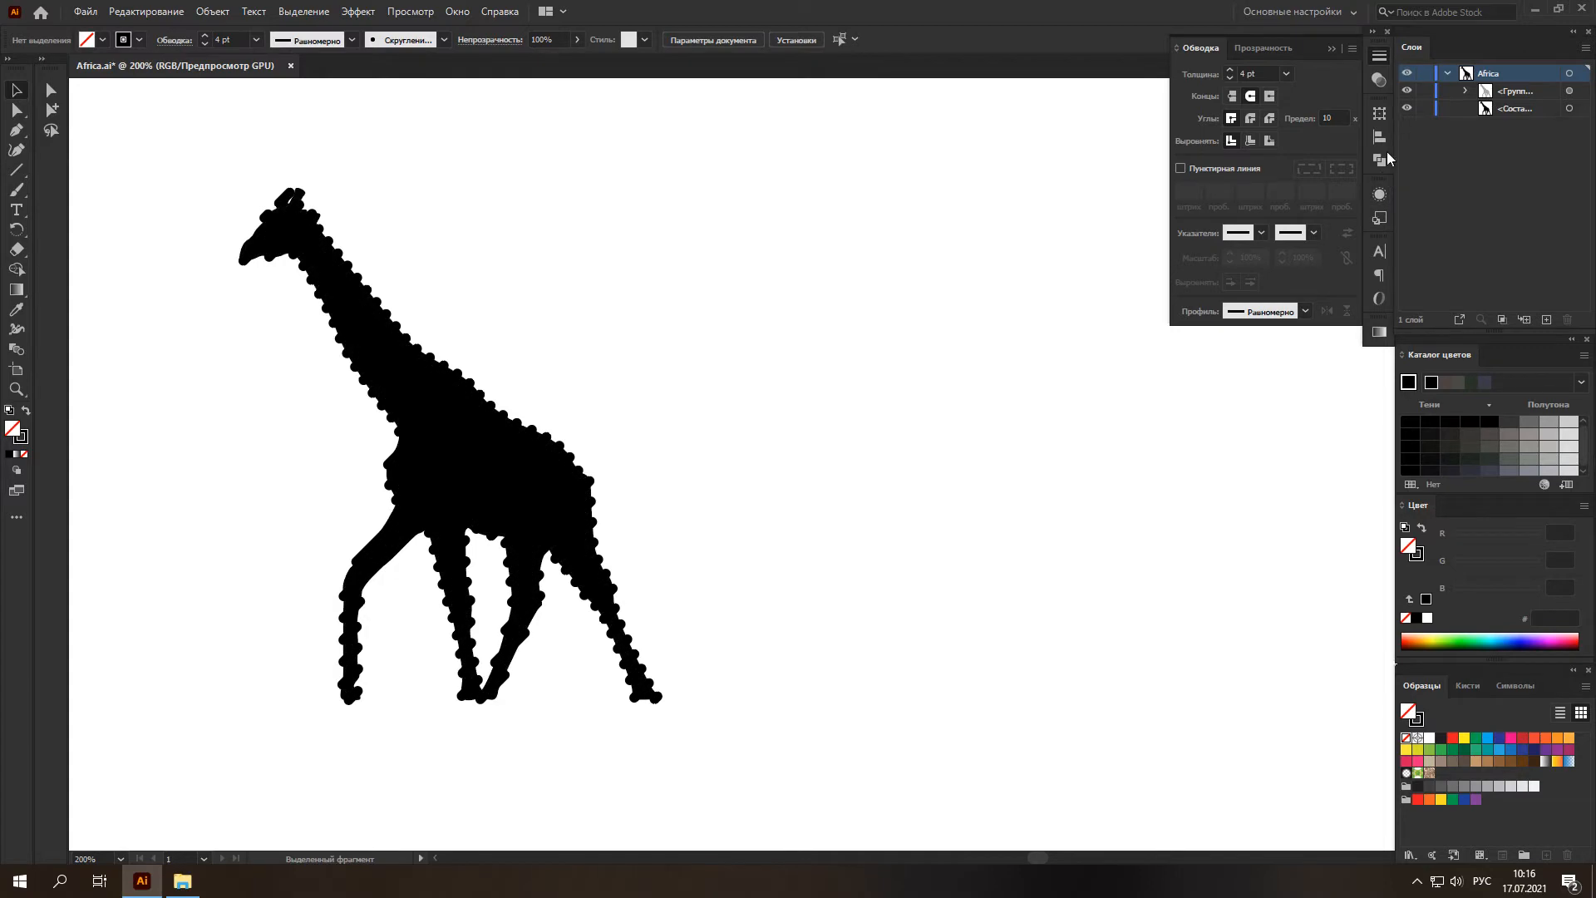
drag(536, 517, 921, 461)
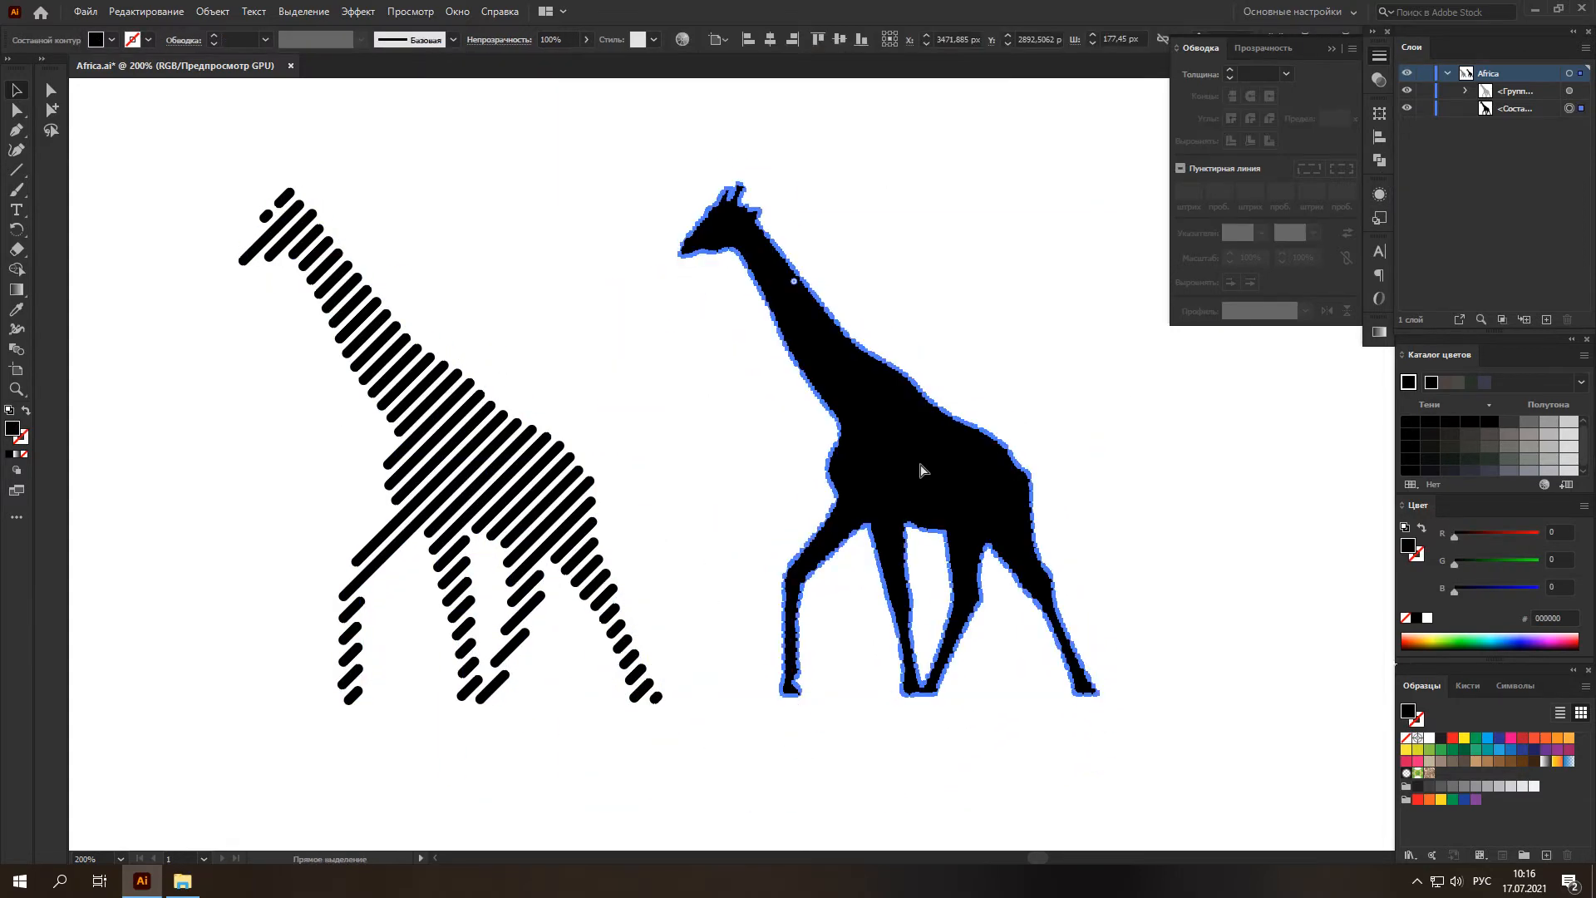
scroll(922, 461, right, 3)
click(969, 389)
Draw a vertical line at the silhouette's muzzle edge with a 0.5 pt stroke and copy it to the rear hoof edge.
click(17, 171)
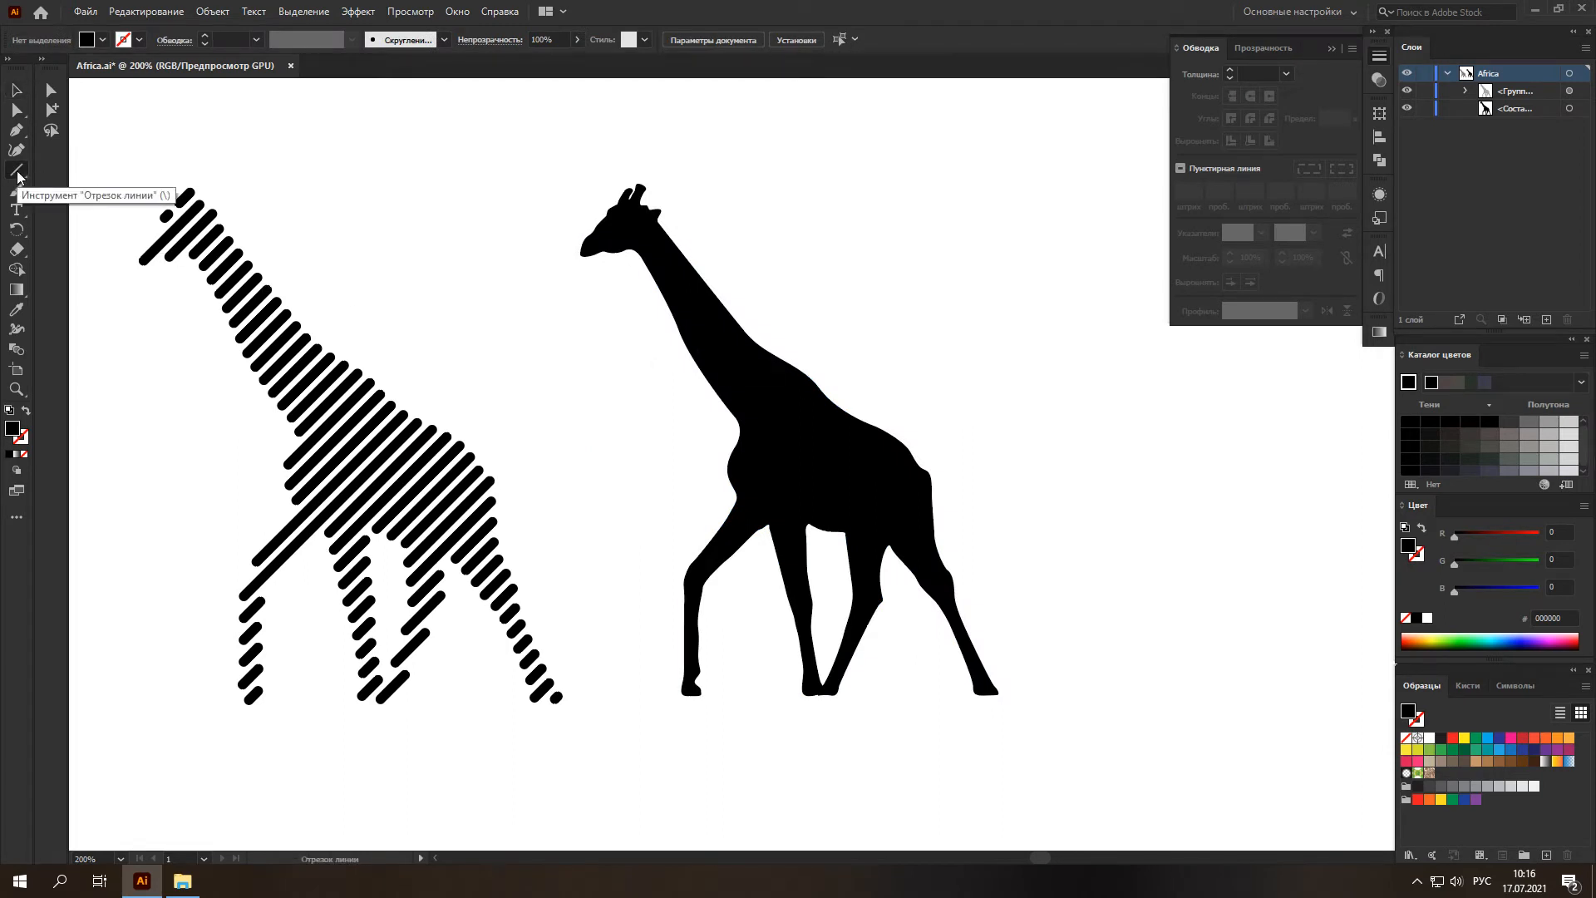
drag(579, 118, 560, 742)
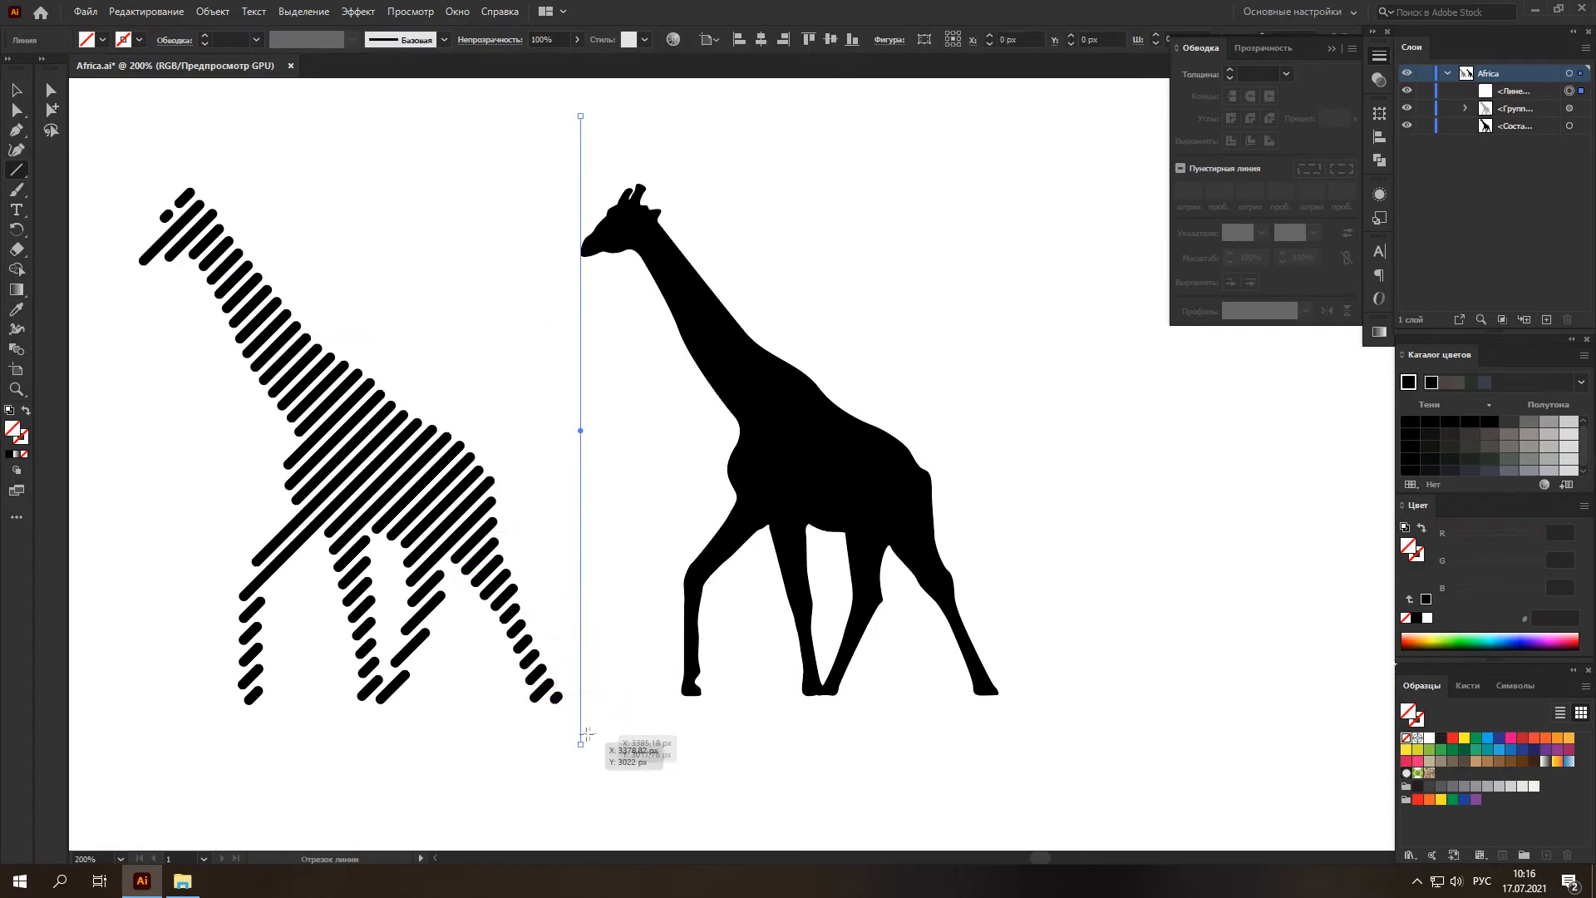
click(18, 93)
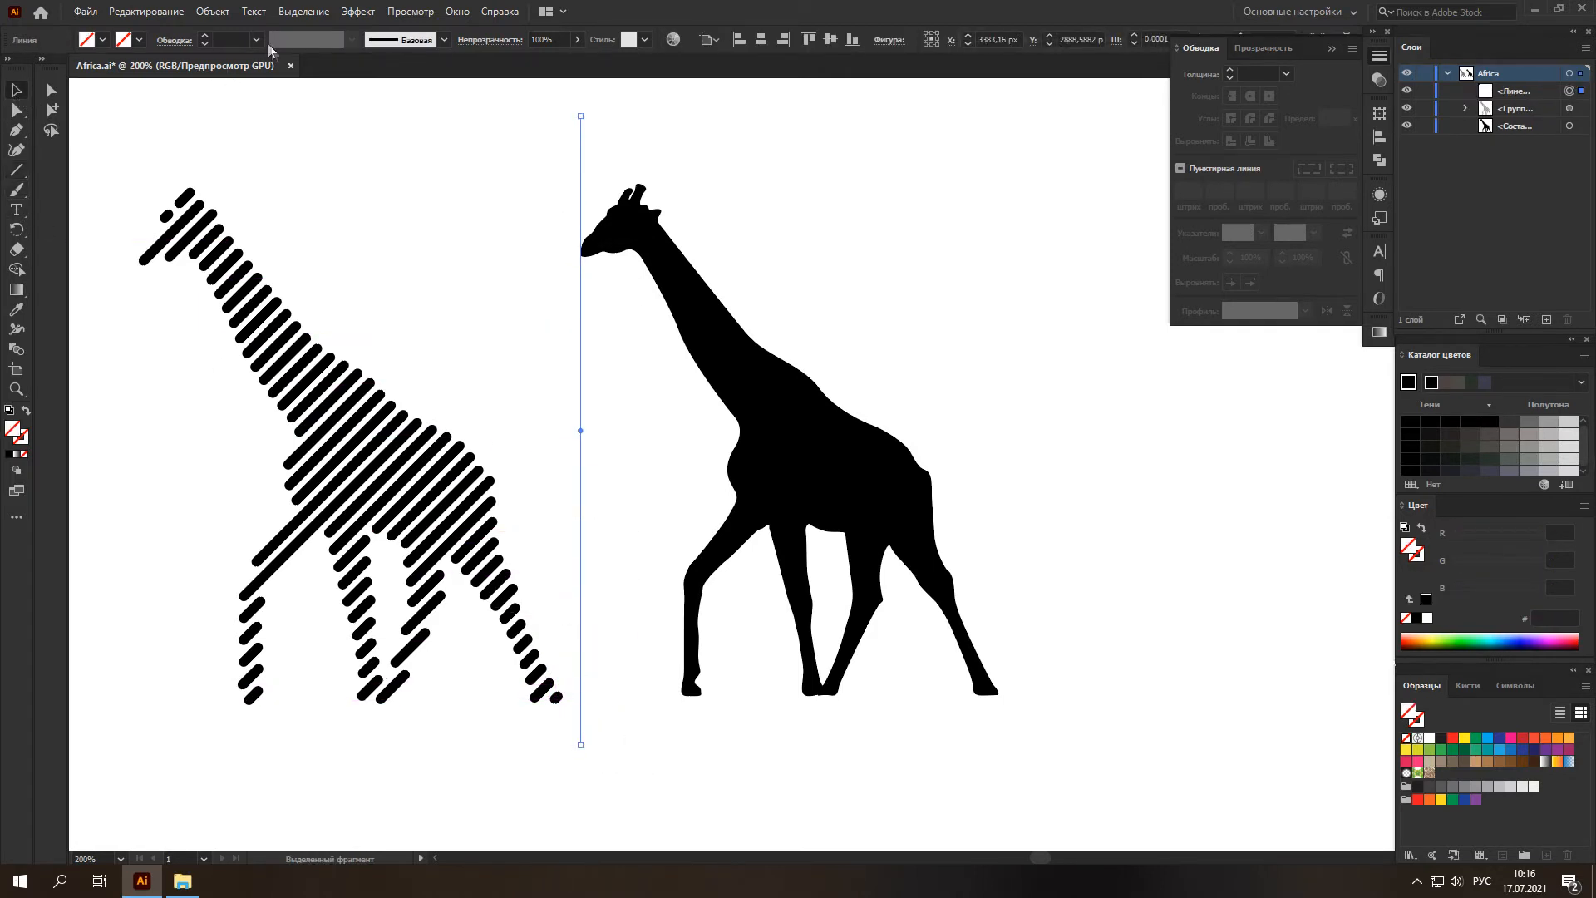
click(206, 37)
drag(580, 404, 1000, 424)
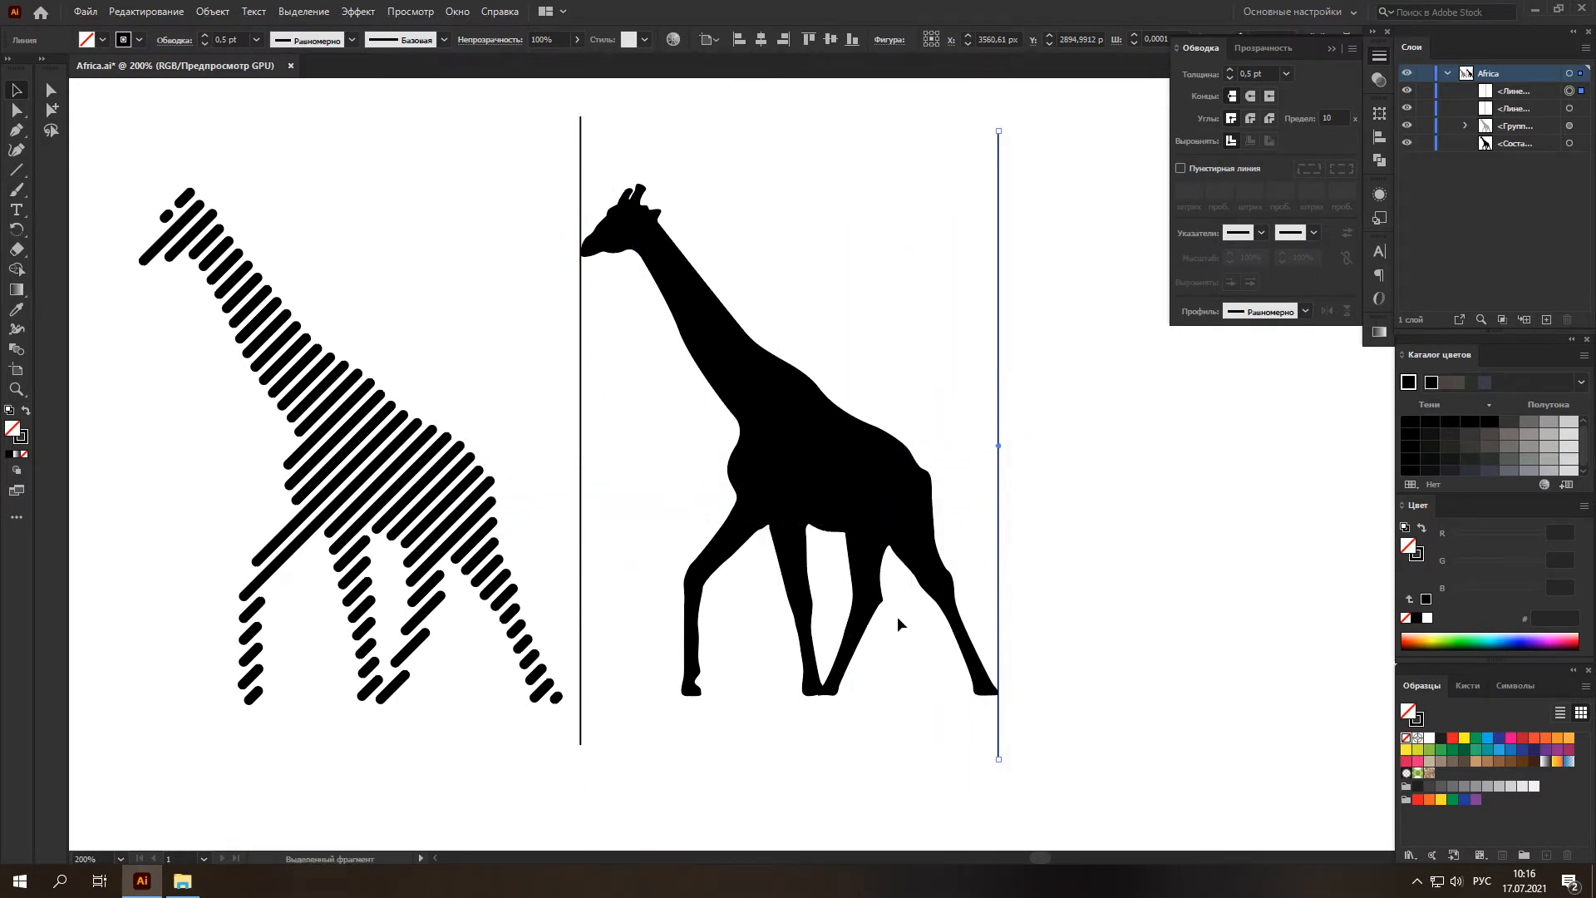
click(905, 349)
Blend the two vertical lines across the silhouette using 40 specified steps.
click(17, 351)
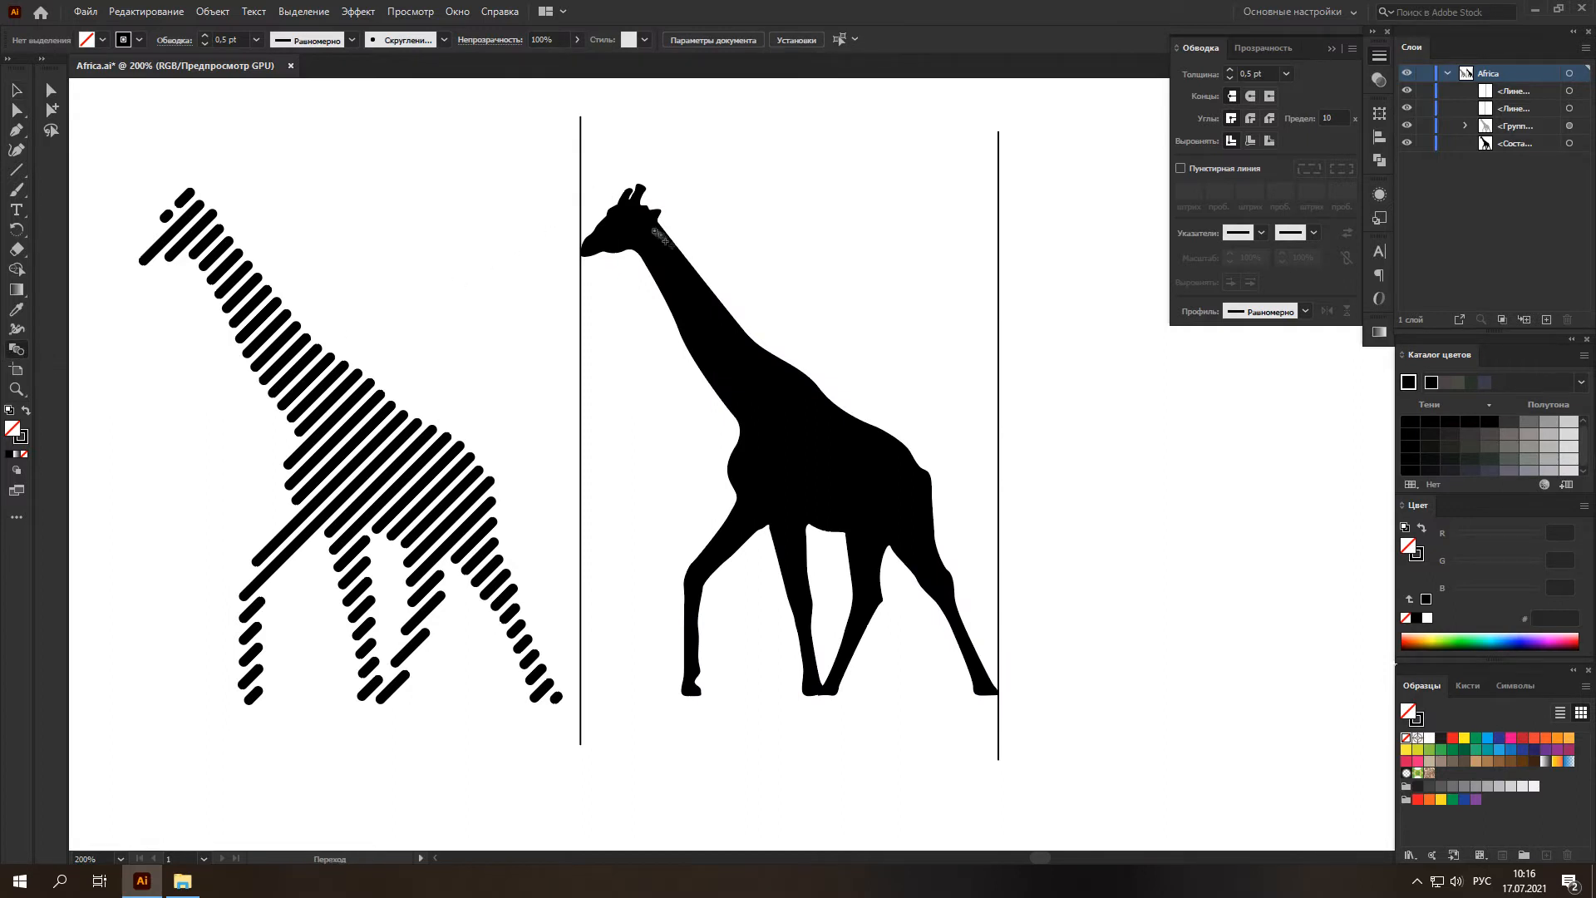
click(999, 240)
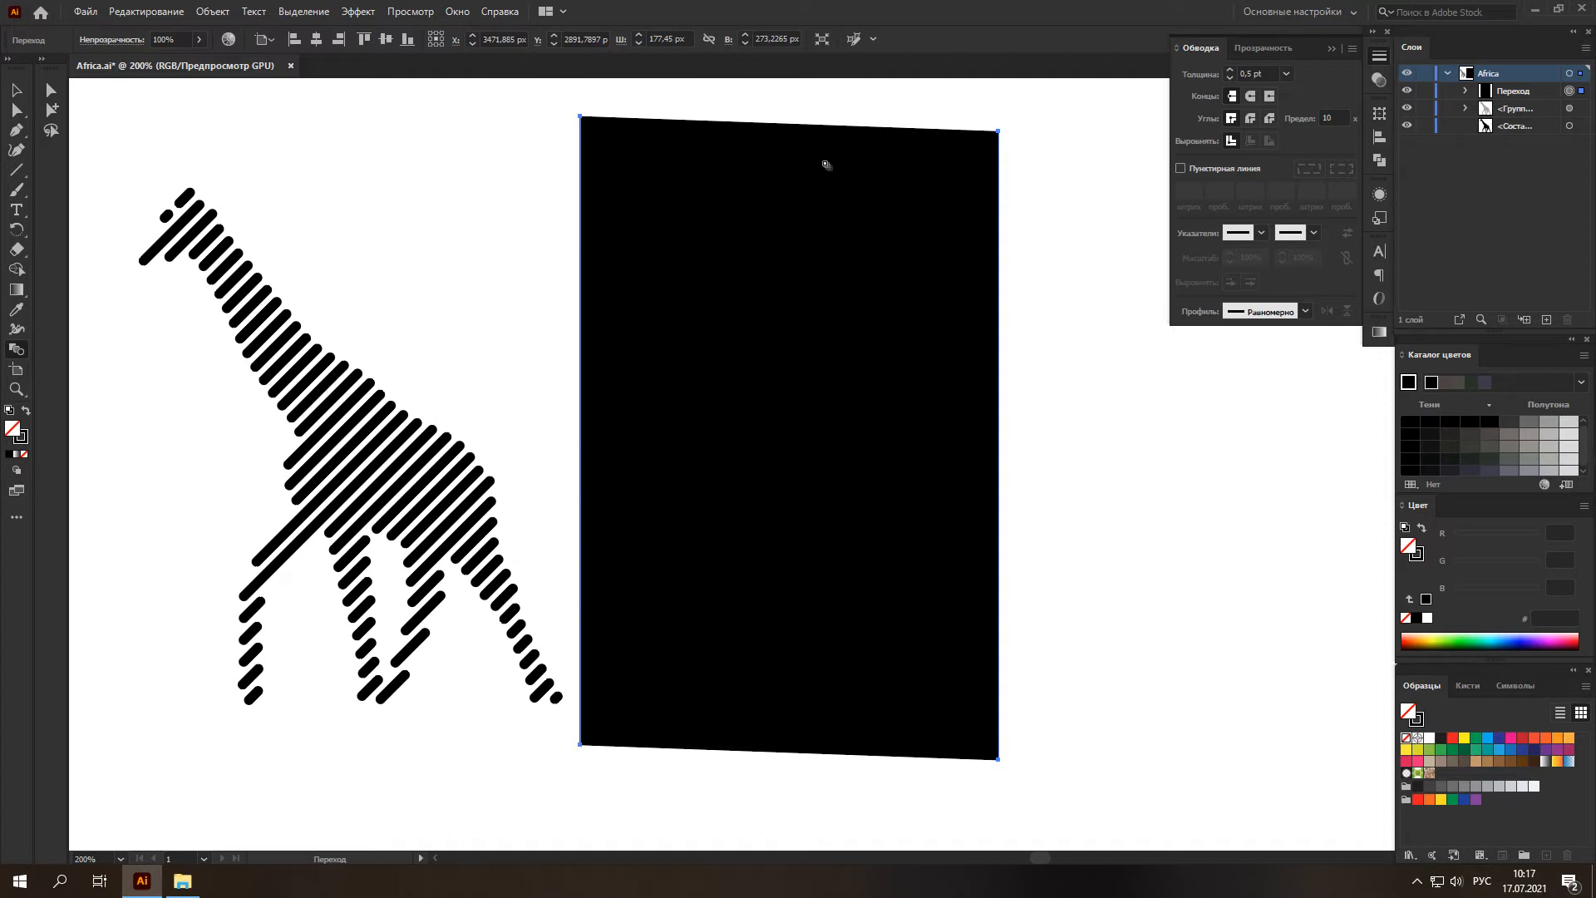
double_click(21, 351)
click(388, 200)
click(397, 242)
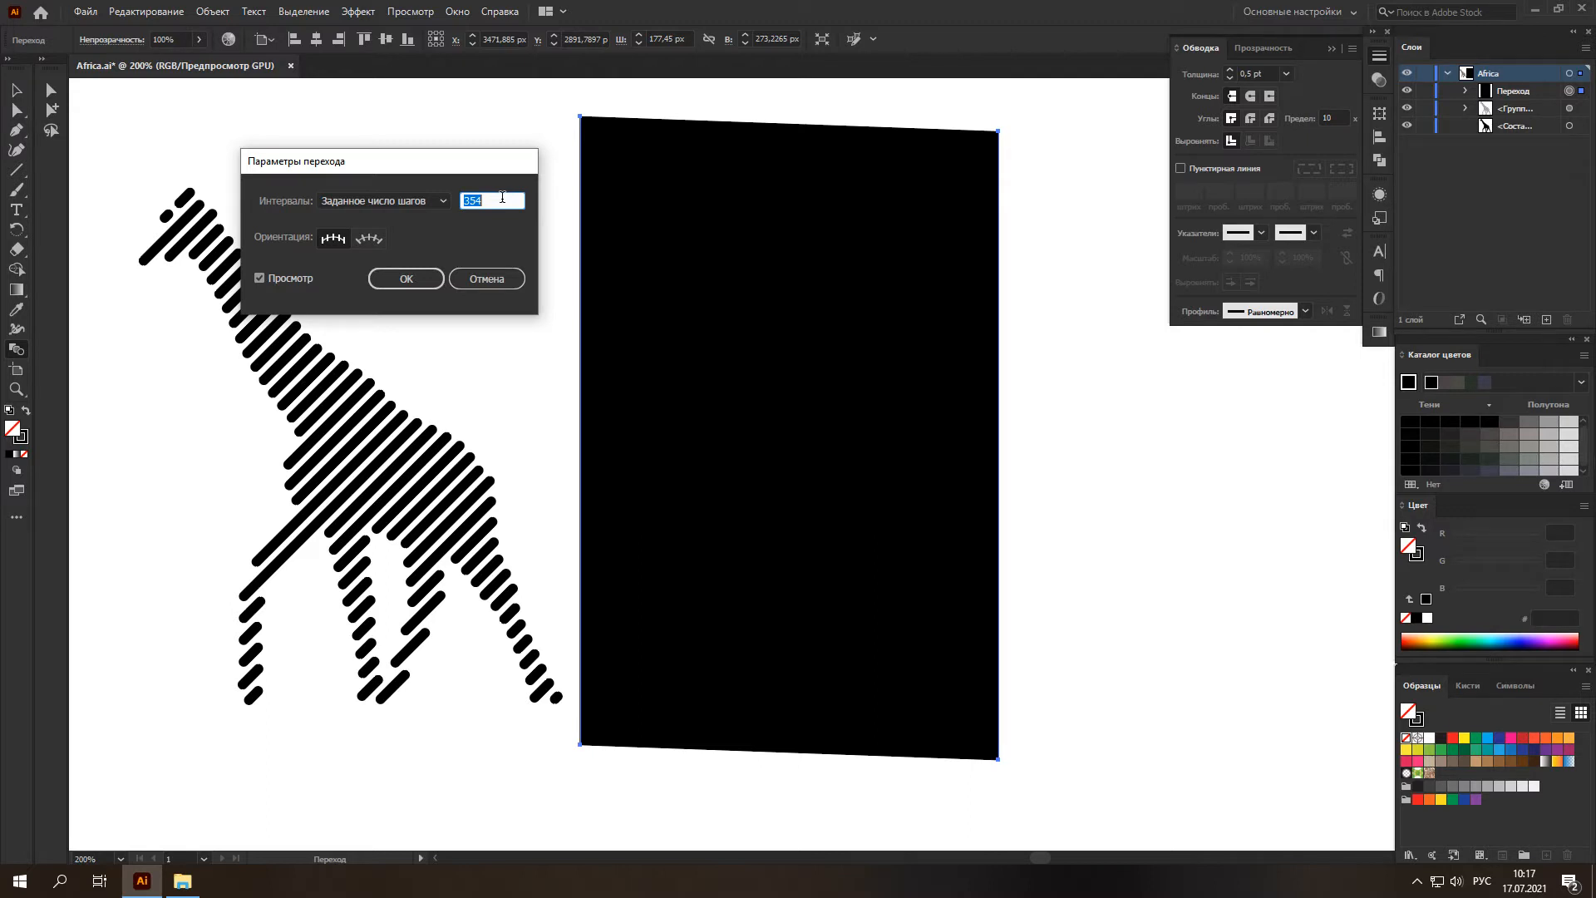
text(40)
click(298, 278)
click(298, 277)
click(405, 279)
Expand the blend into separate lines, including object, fill and stroke, and set their stroke weight to 2 pt.
click(213, 11)
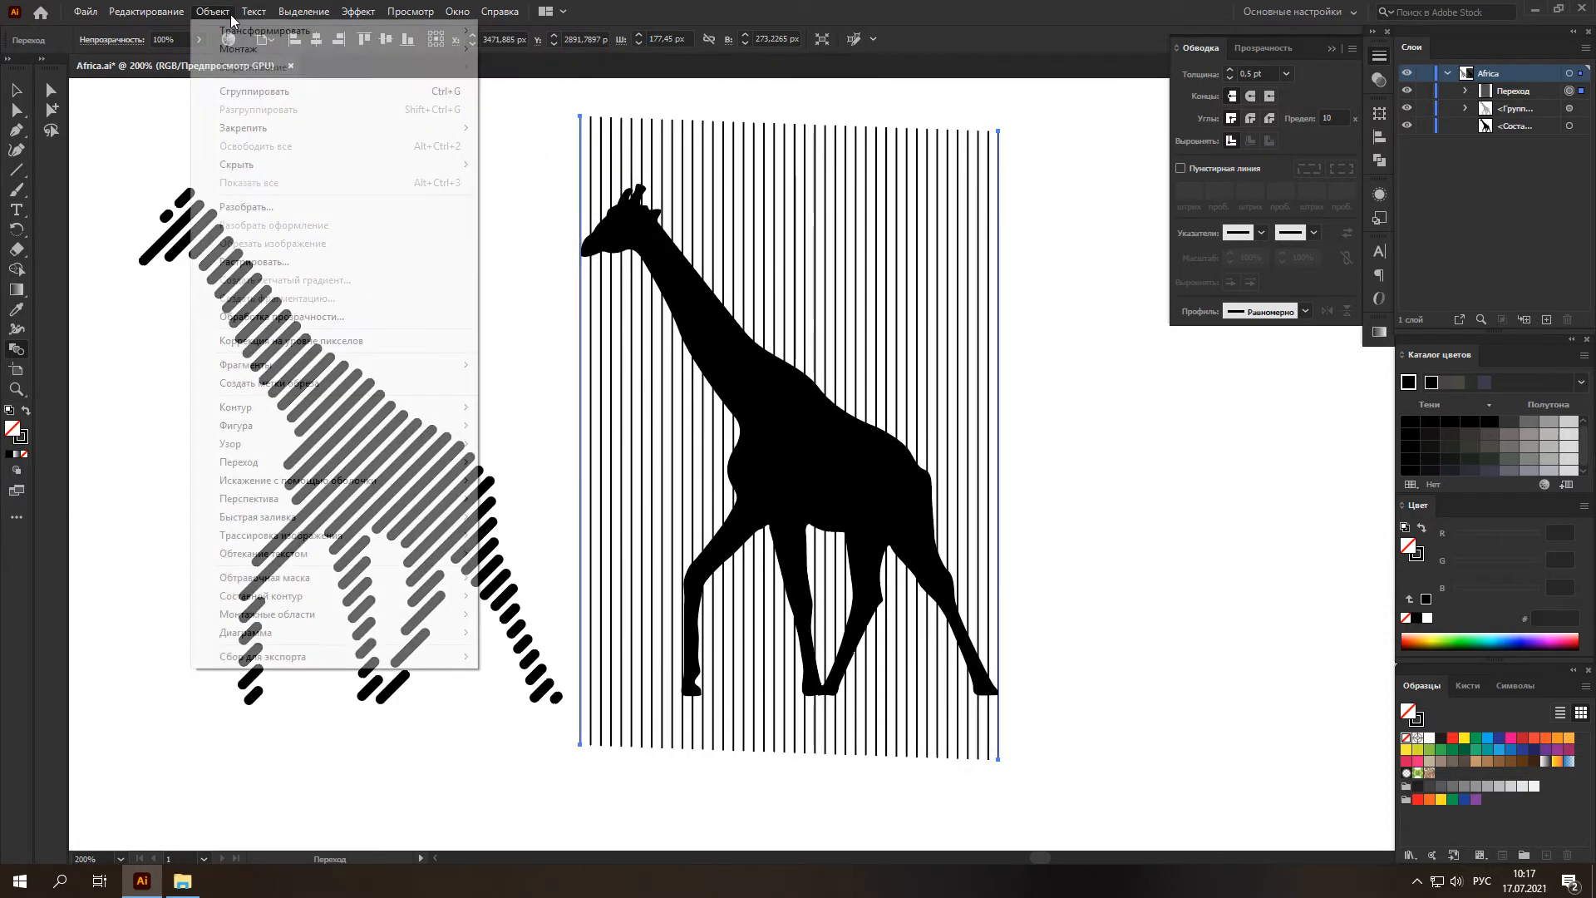
click(250, 203)
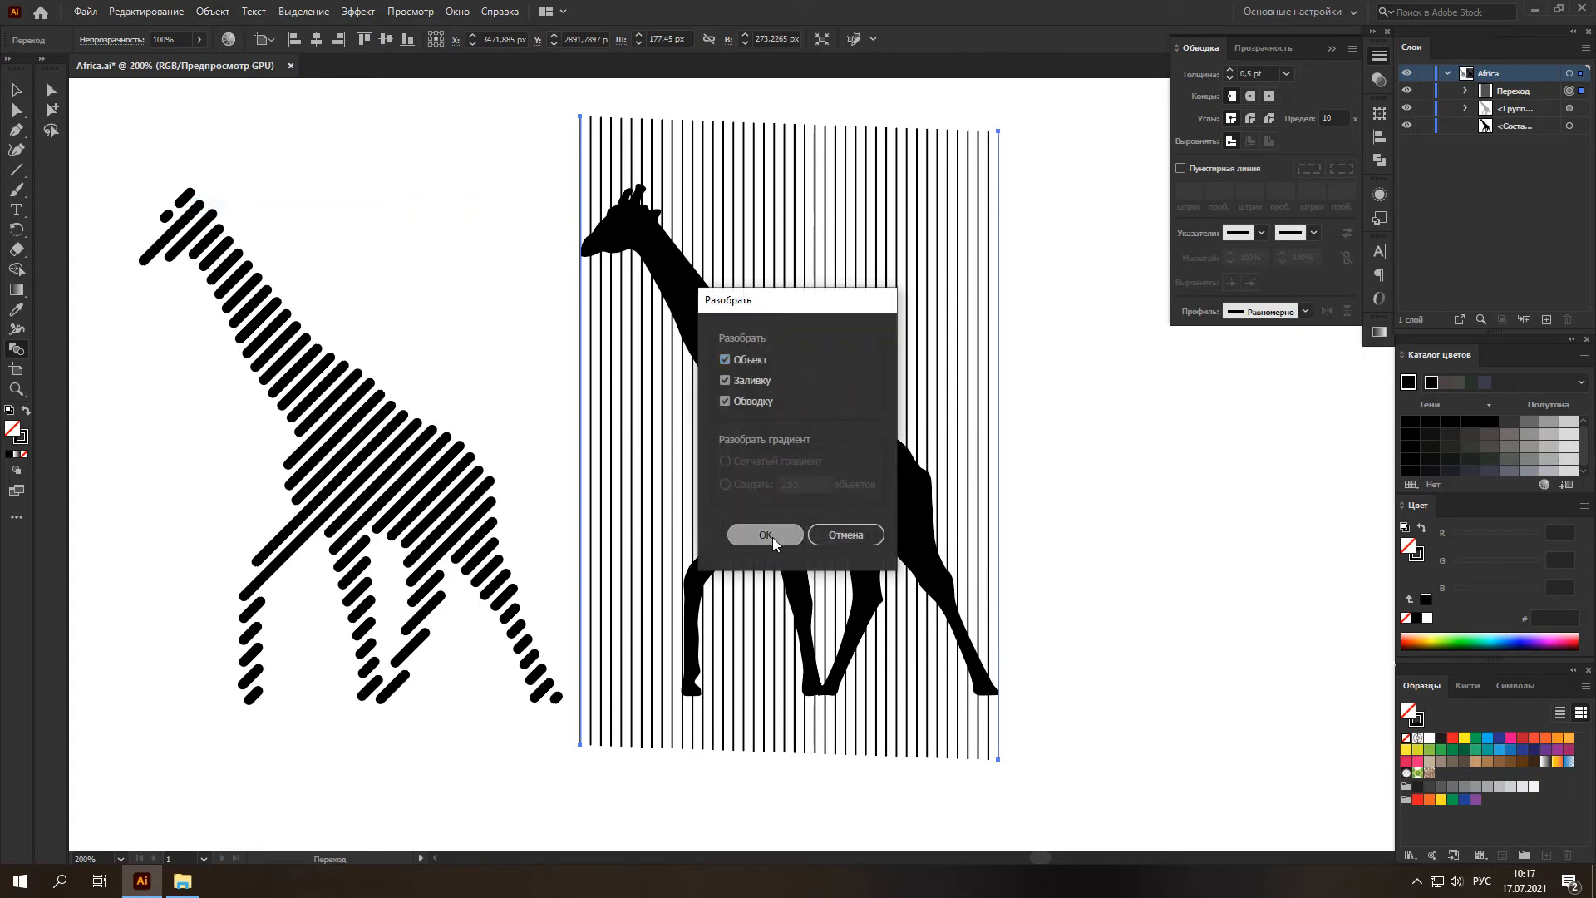
click(765, 535)
click(20, 90)
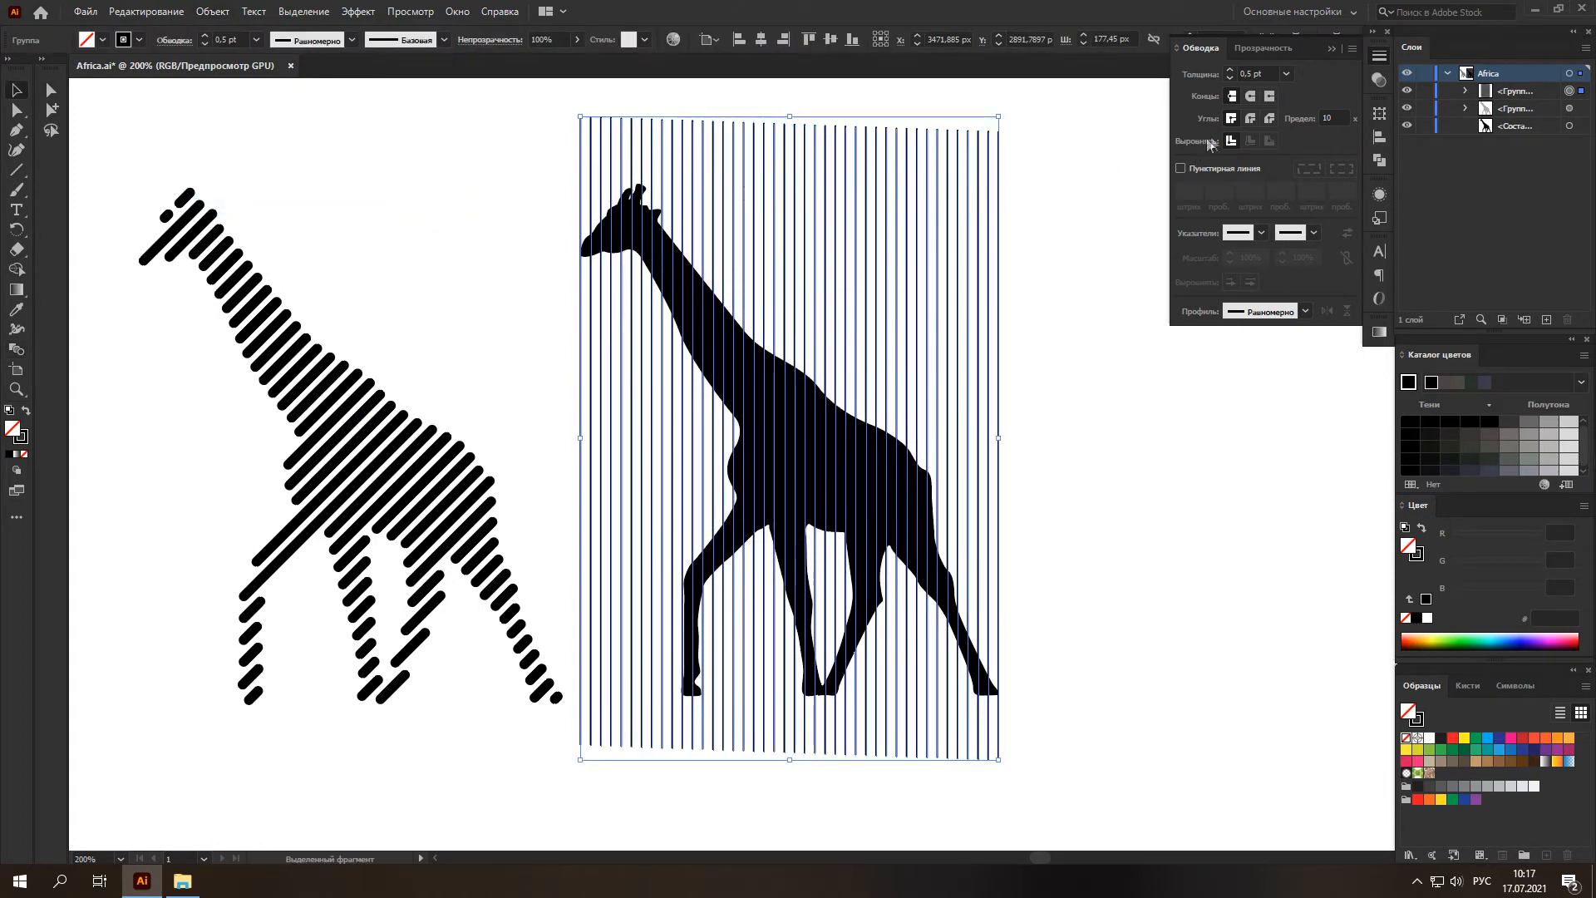
click(1230, 71)
click(1230, 71)
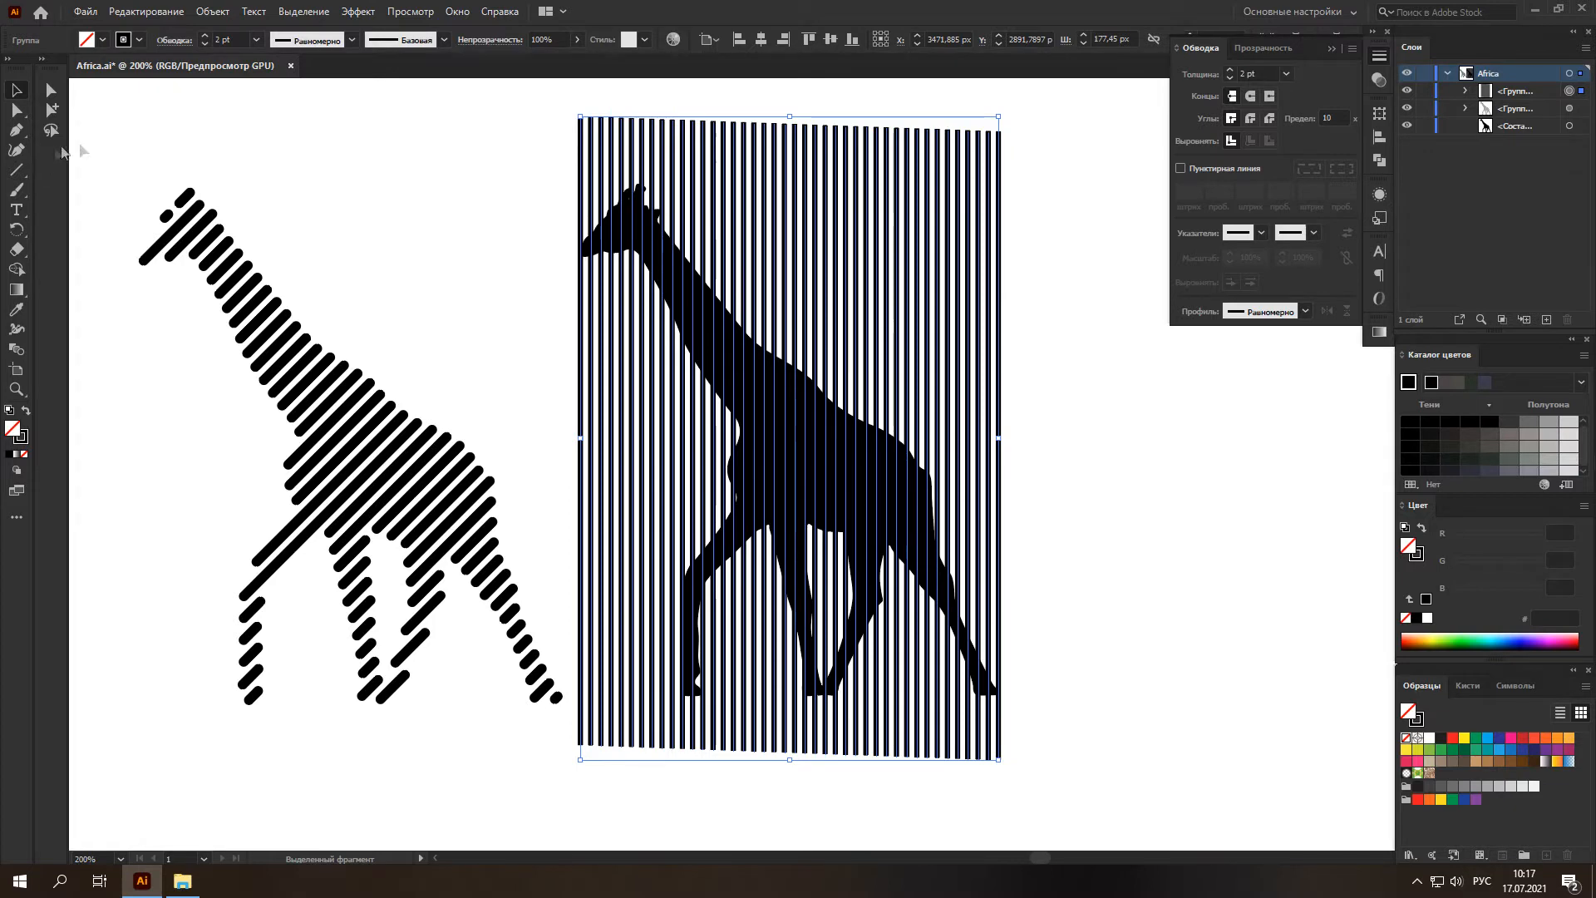
Select the vertical lines together with the silhouette and erase the line parts around its outer outline using Shape Builder.
click(463, 164)
drag(522, 166, 941, 428)
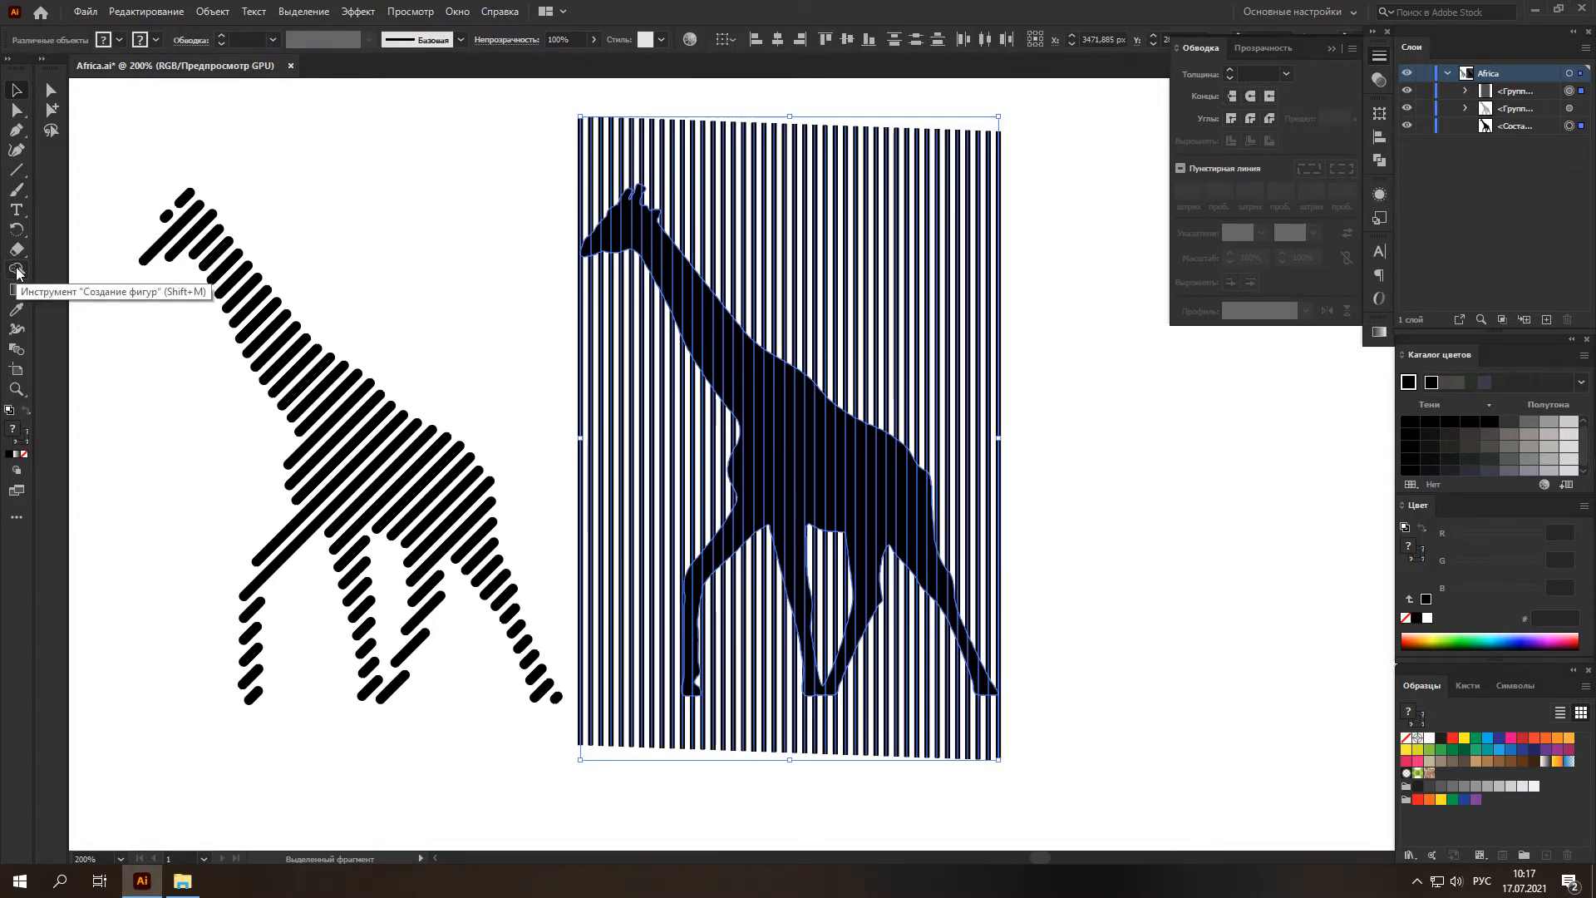
click(16, 270)
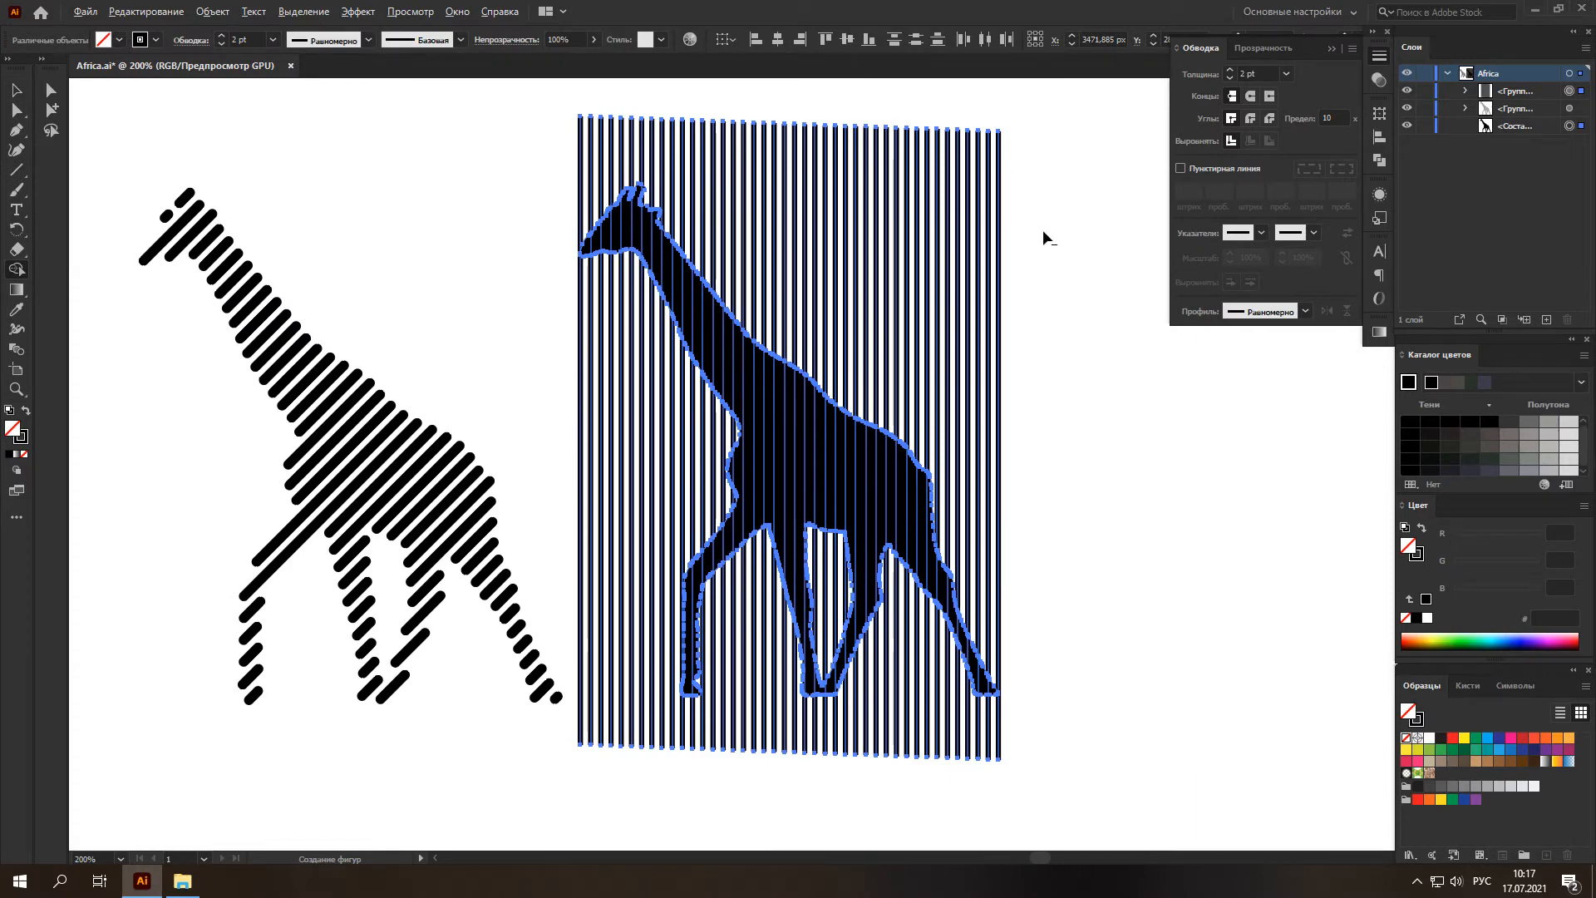
mouse_move(1036, 217)
mouse_down()
mouse_move(784, 204)
mouse_move(608, 159)
mouse_move(567, 181)
mouse_up()
mouse_move(557, 401)
mouse_down()
mouse_move(736, 435)
mouse_move(644, 663)
mouse_move(582, 573)
mouse_move(609, 537)
mouse_move(595, 726)
mouse_move(1011, 740)
mouse_up()
Erase the vertical line segments in the enclosed gap between the giraffe's legs with Shape Builder.
scroll(856, 594, up, 3)
scroll(628, 477, up, 2)
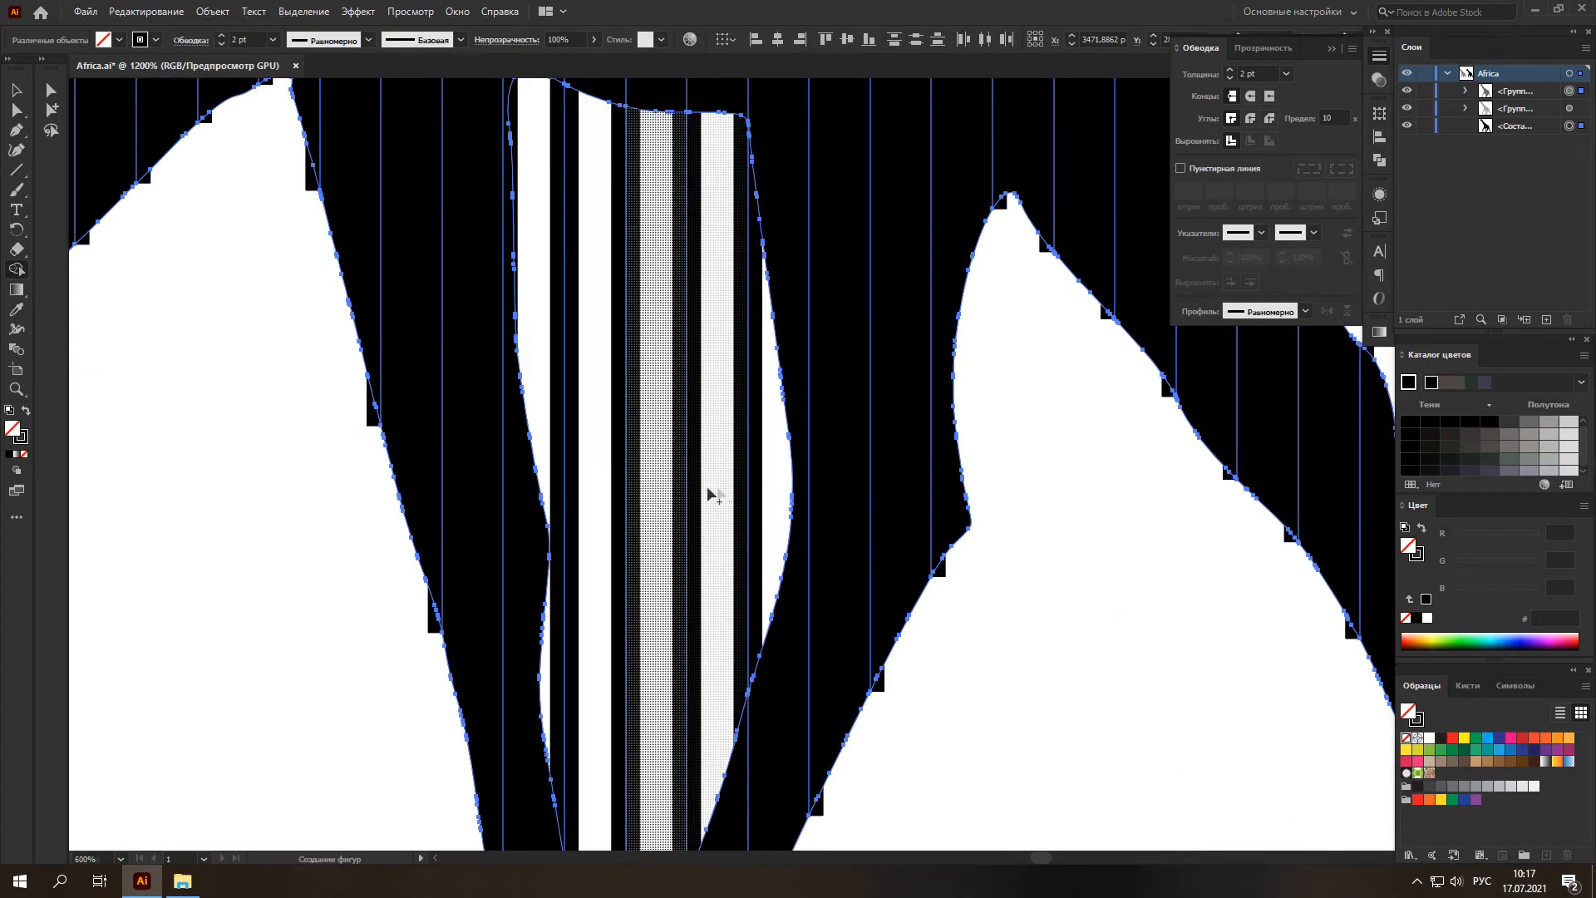
mouse_move(780, 482)
mouse_down()
mouse_move(650, 427)
mouse_move(547, 331)
mouse_up()
scroll(605, 399, down, 4)
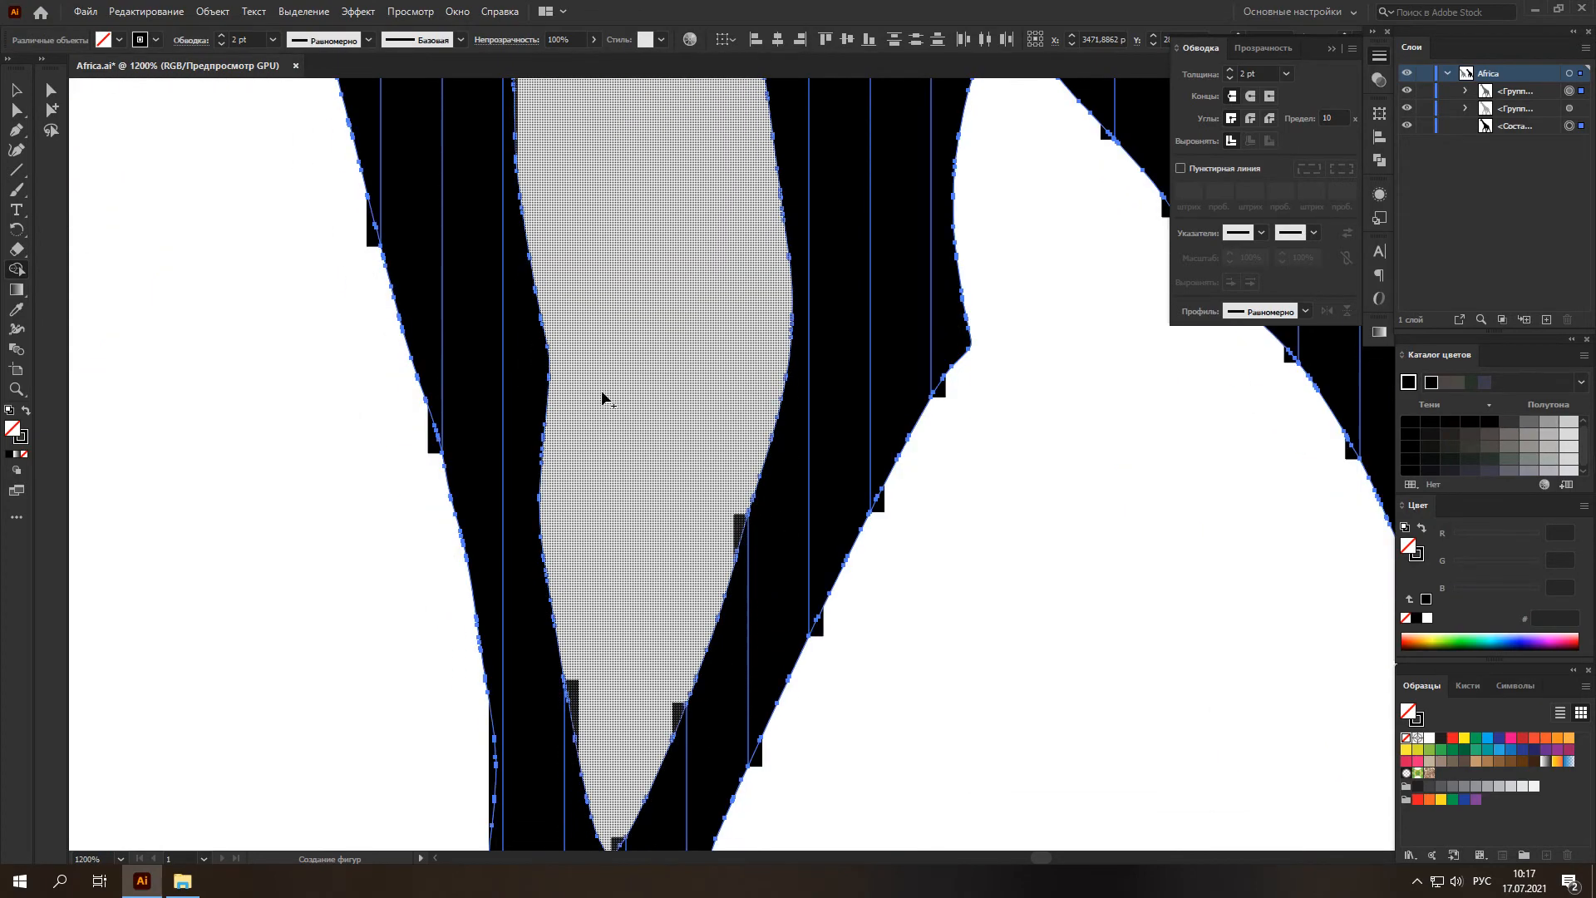
Erase the line segment crossing the notch between the giraffe's chest and front leg with Shape Builder.
scroll(466, 328, up, 5)
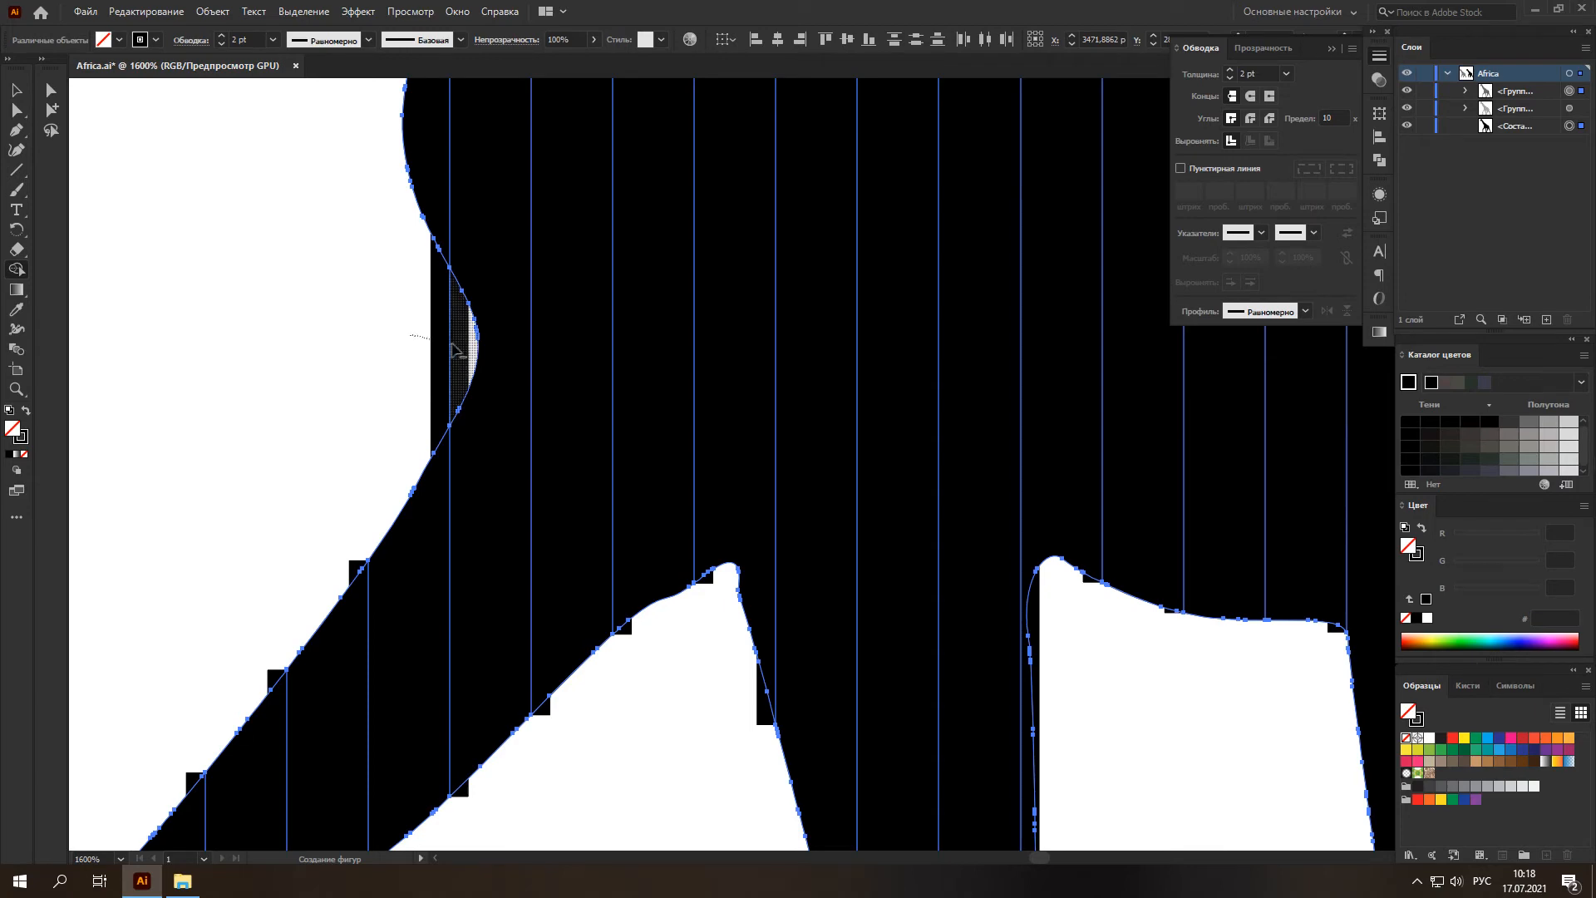
scroll(459, 348, down, 6)
scroll(494, 415, up, 2)
scroll(494, 409, down, 3)
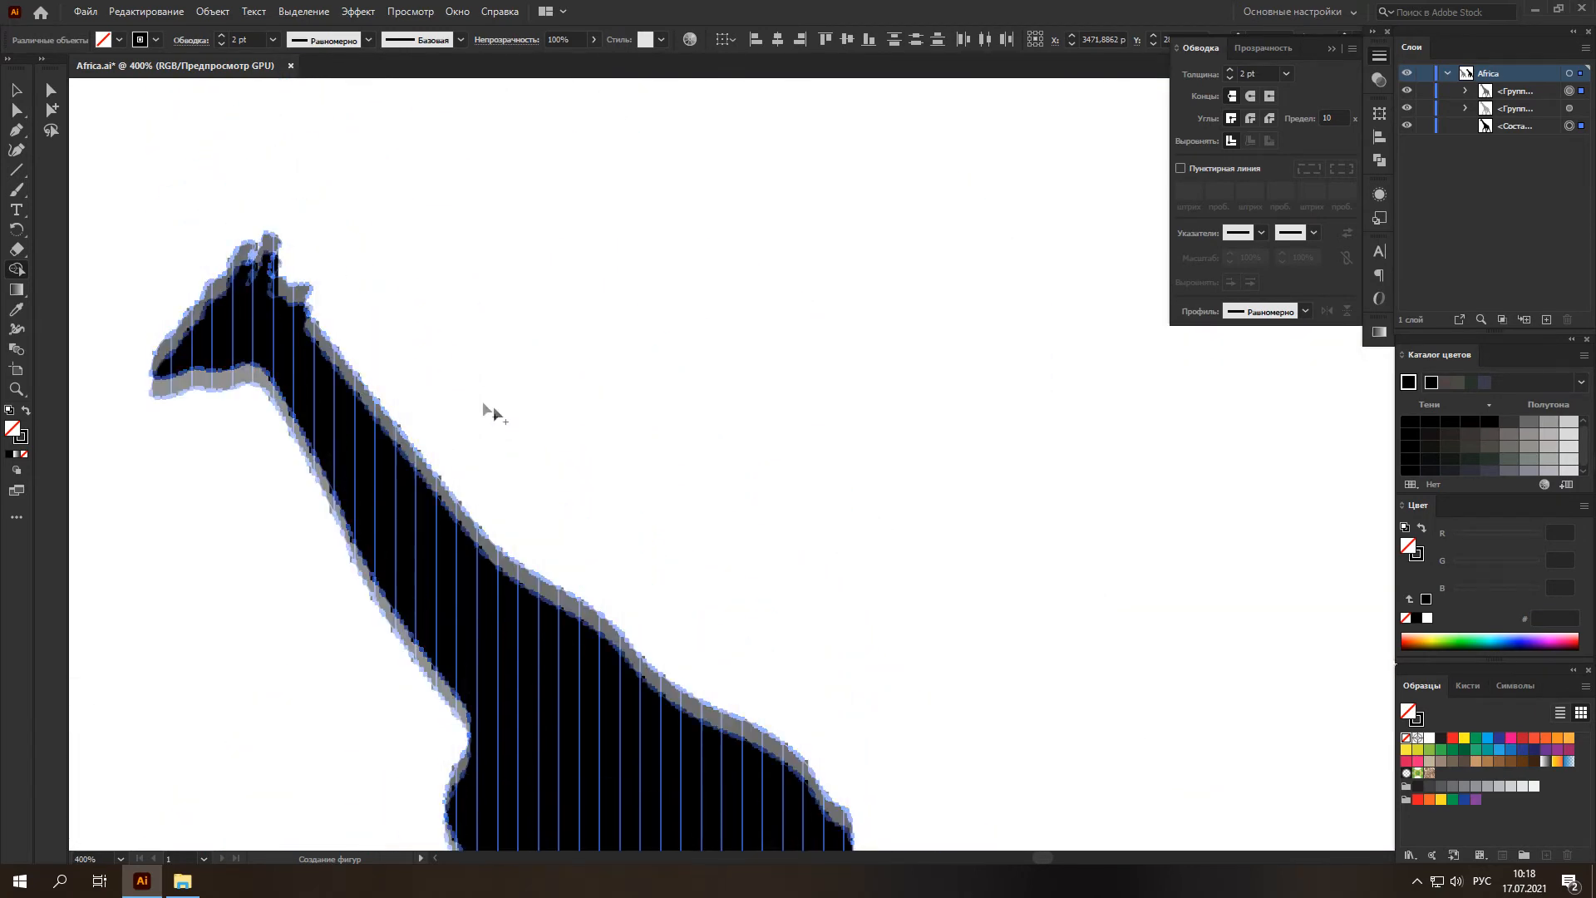
Erase the line segments protruding outside the outline beside and between the giraffe's horns.
scroll(303, 252, up, 8)
alt+click(619, 345)
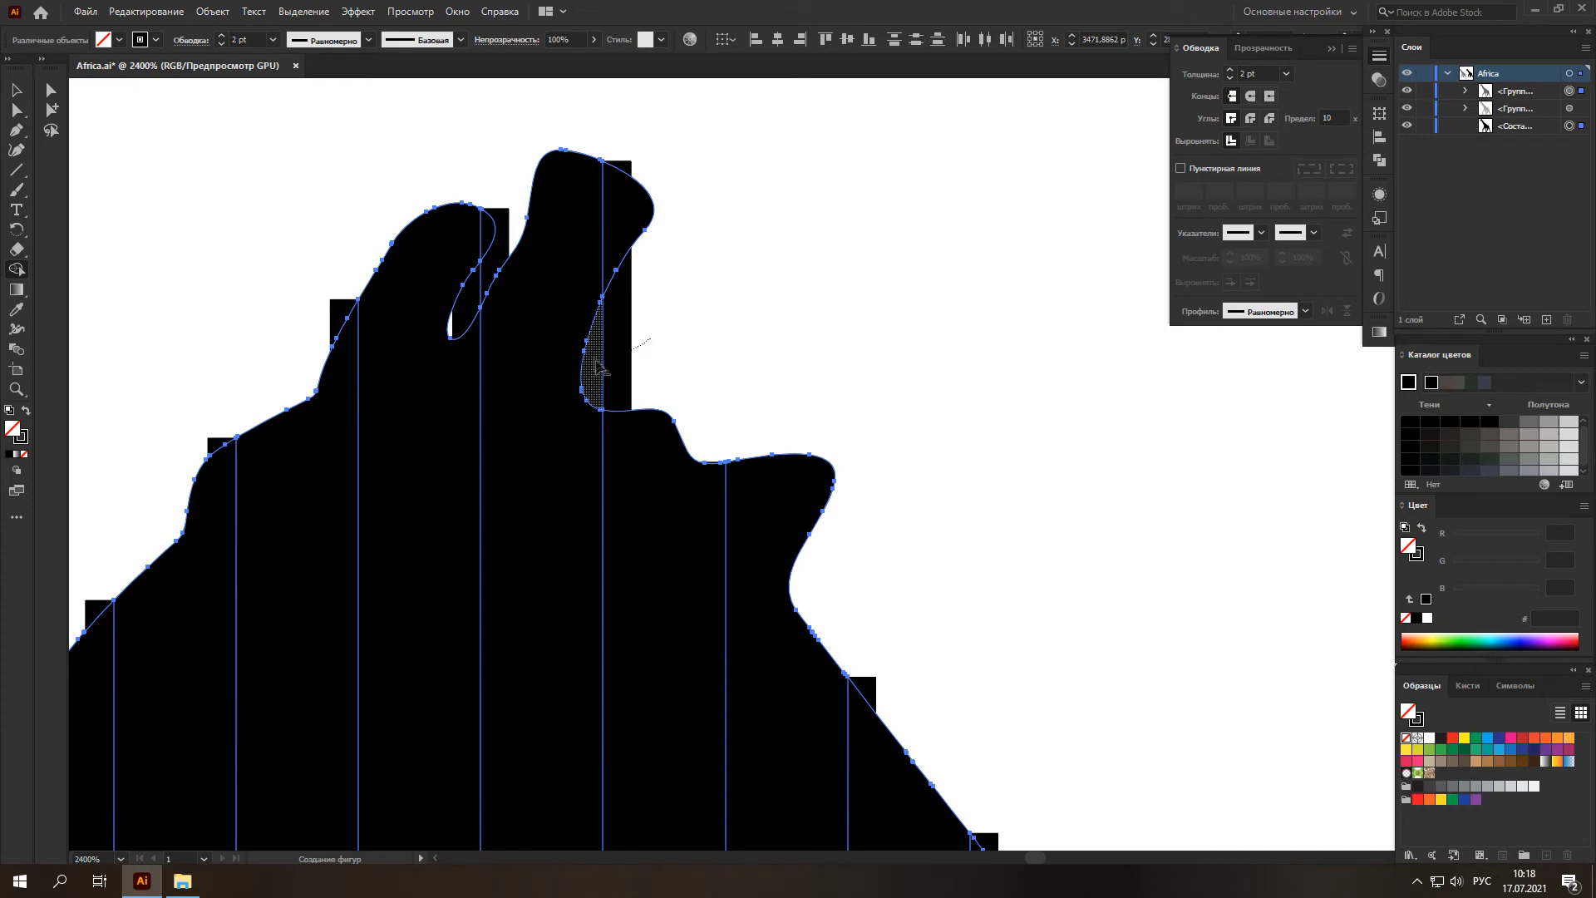
alt+click(507, 247)
scroll(582, 345, down, 9)
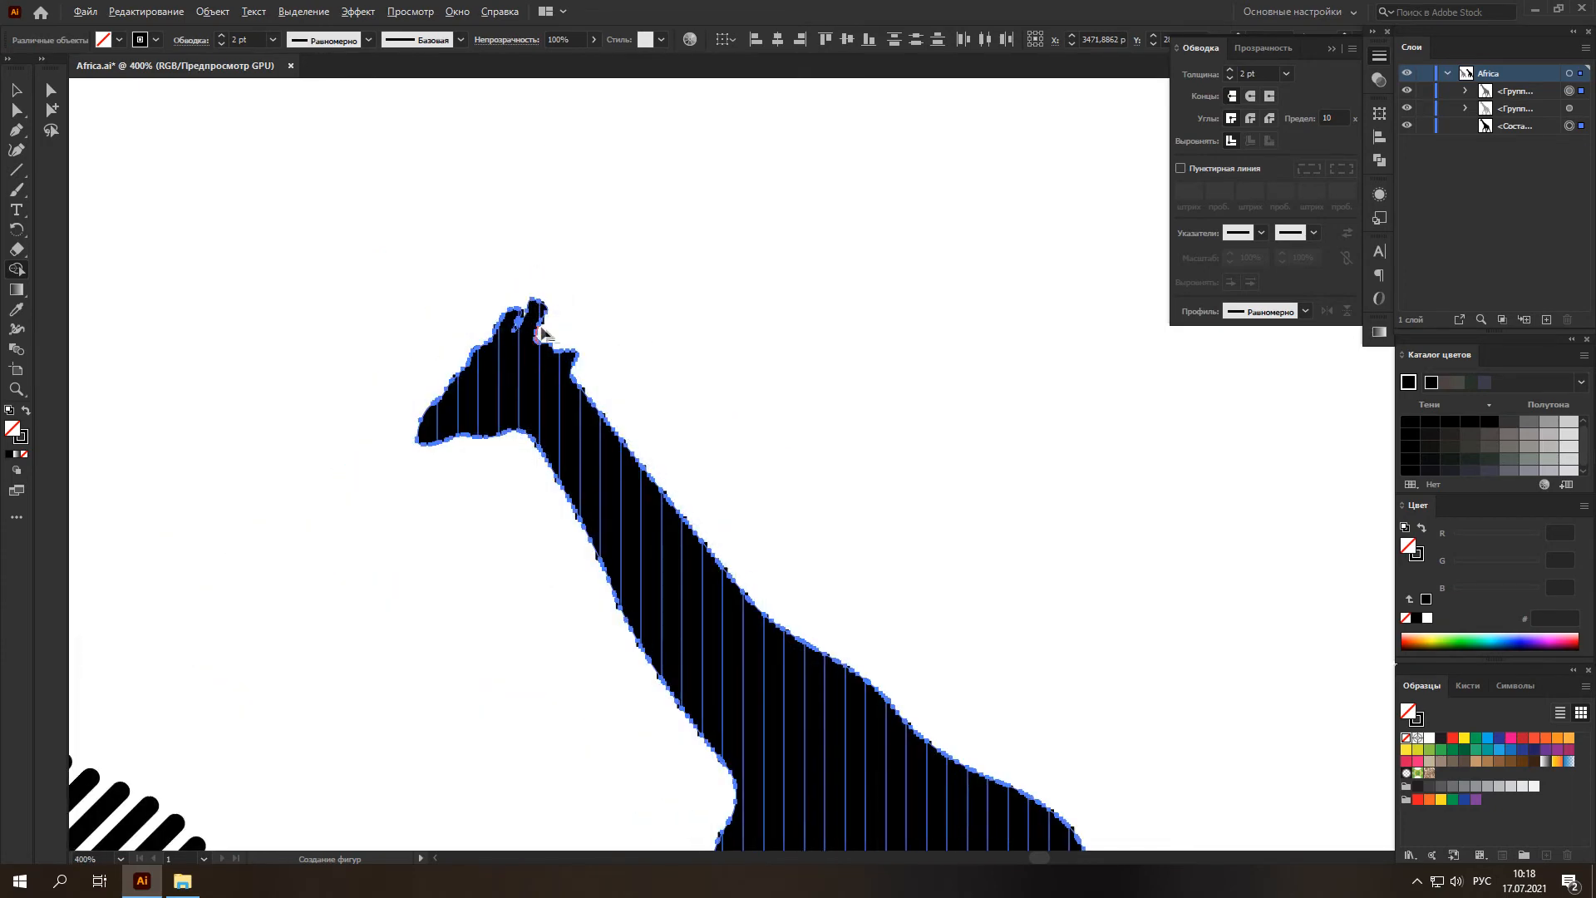
scroll(671, 400, up, 2)
Hide the solid silhouette and give the remaining group of vertical lines round stroke caps.
click(18, 93)
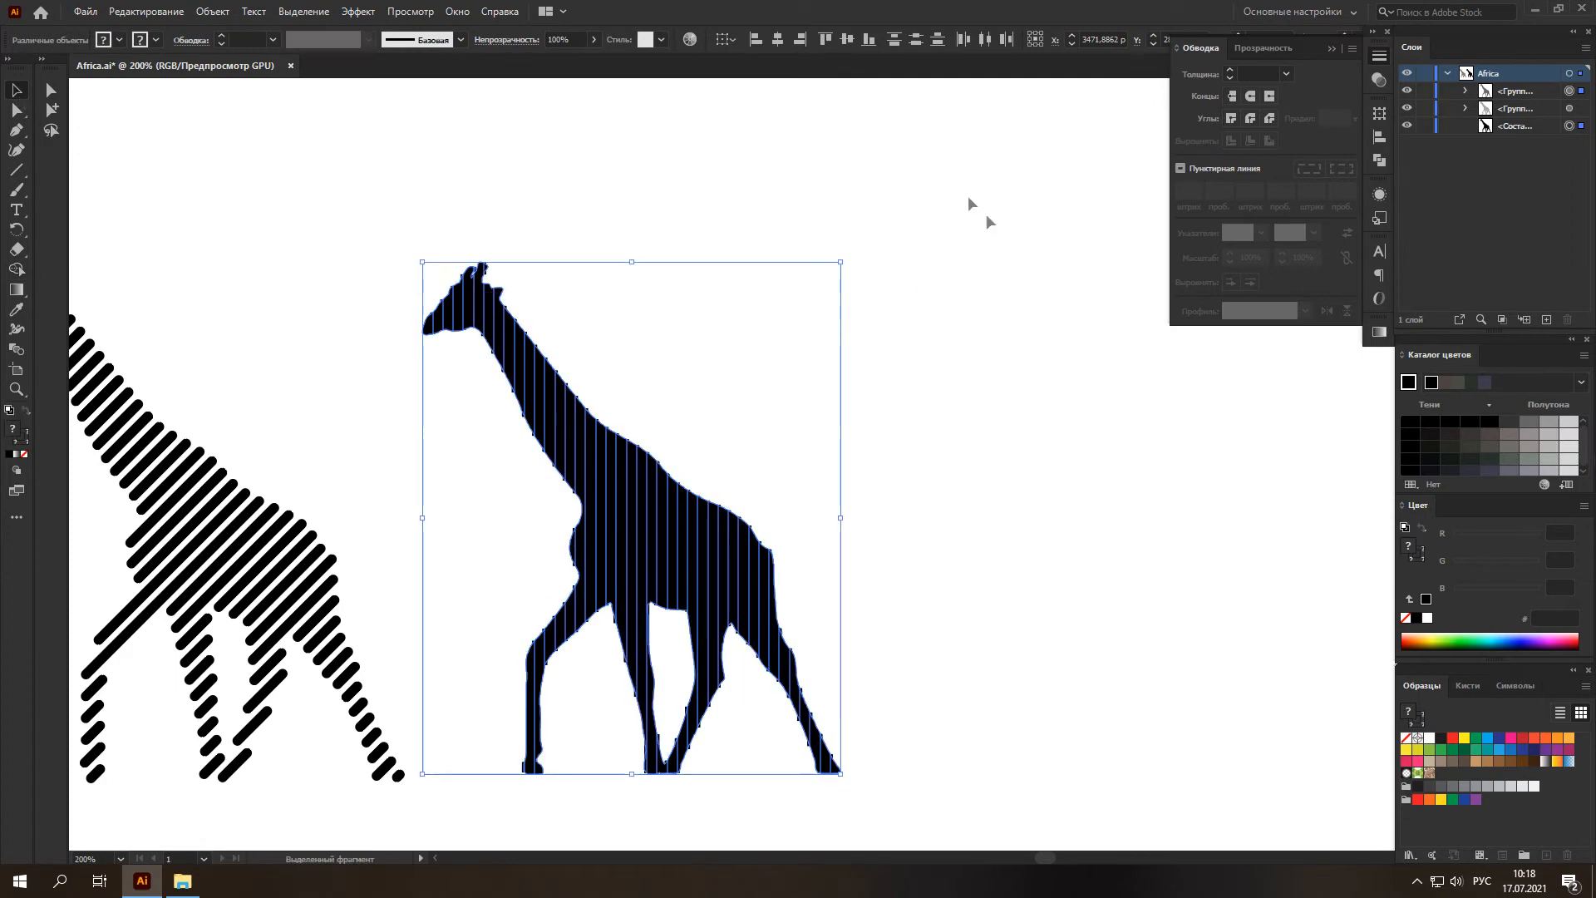
click(1407, 126)
scroll(748, 423, down, 2)
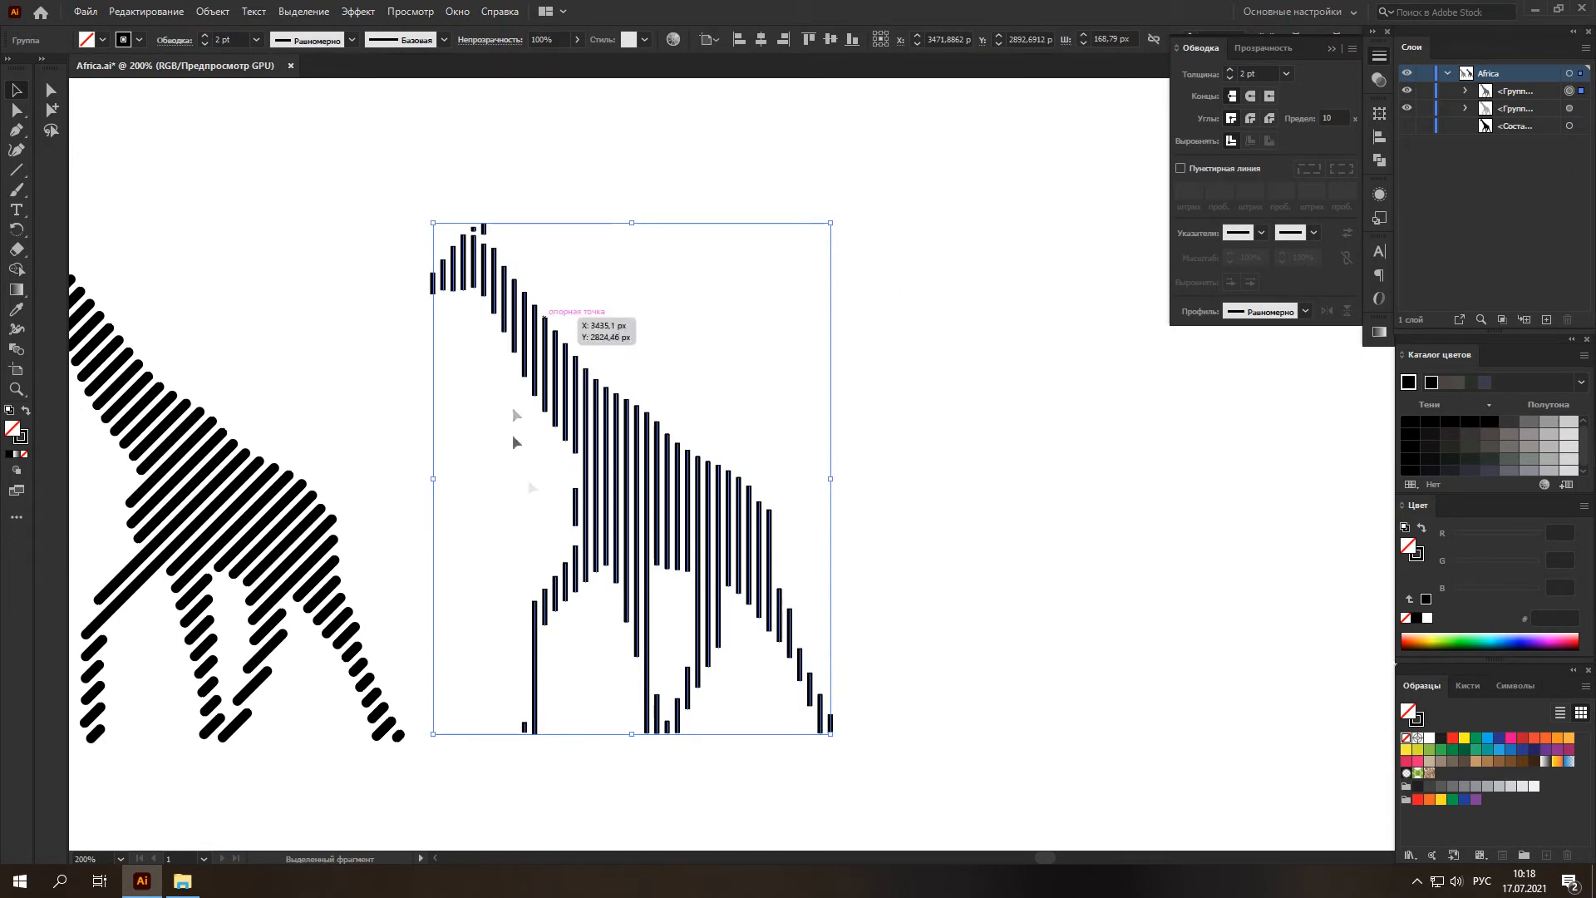
click(1252, 98)
click(846, 337)
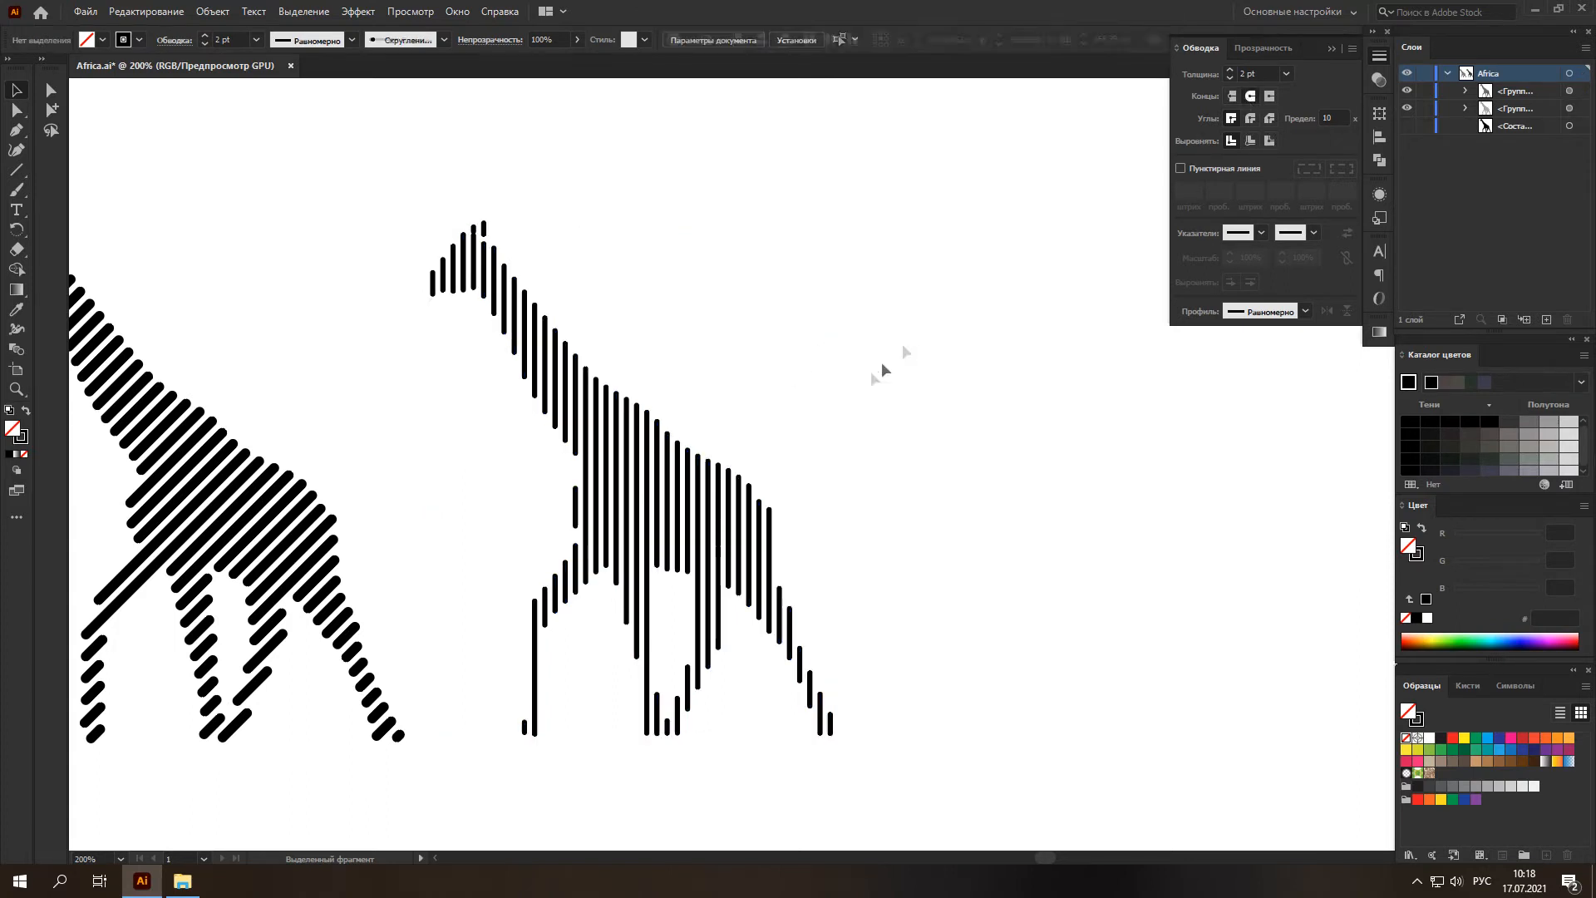
Try a 3 pt stroke weight on the group of vertical lines and set it back to 2 pt.
click(644, 447)
click(1230, 71)
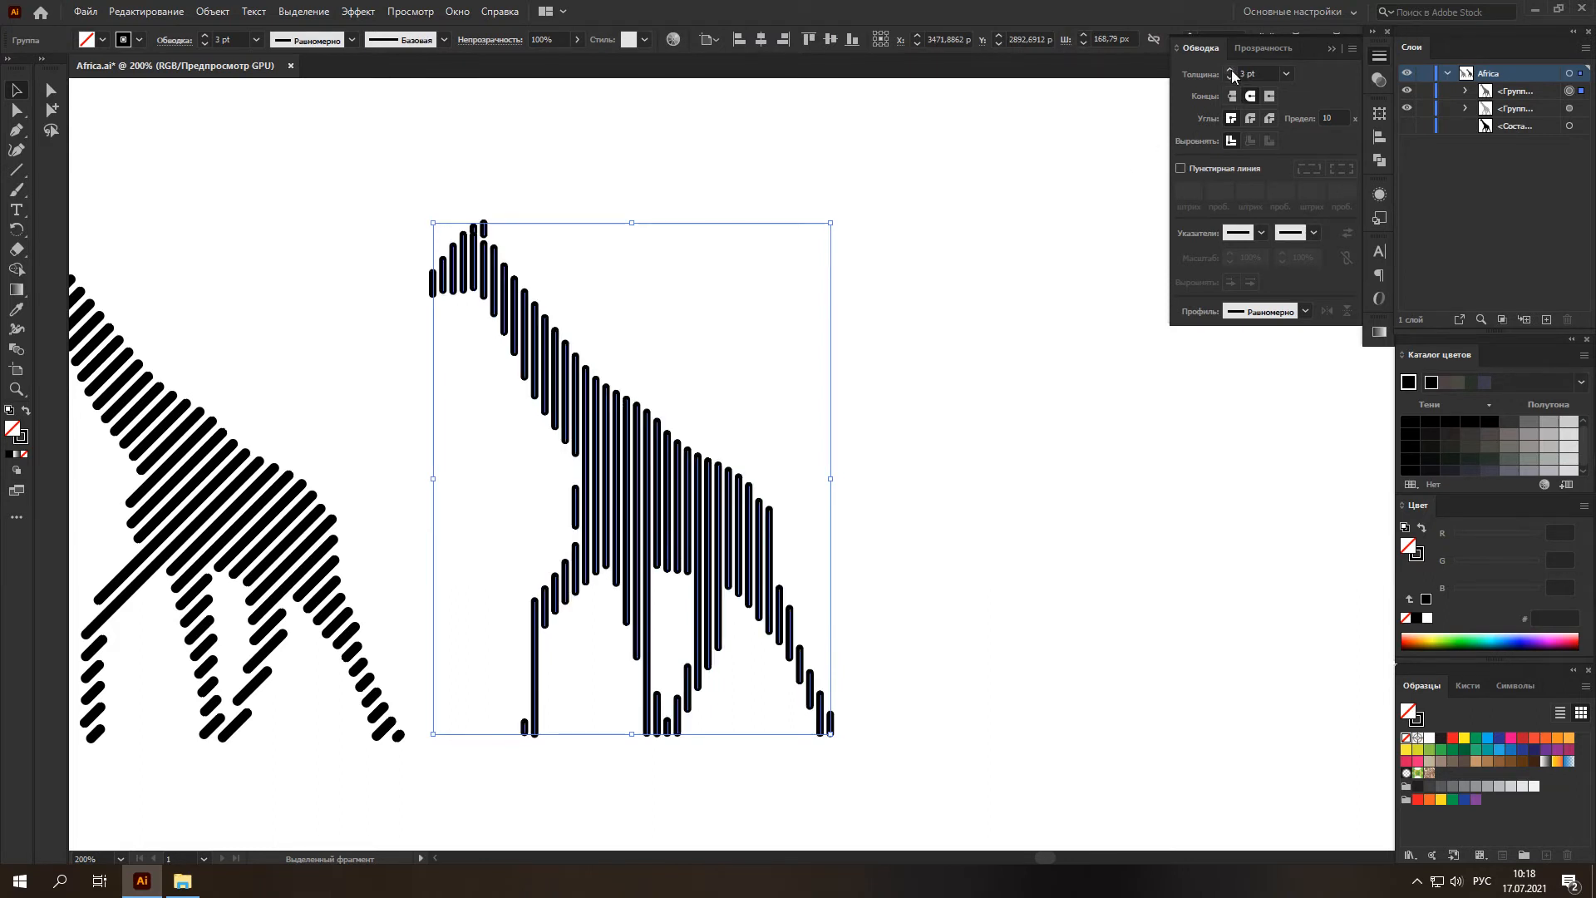
click(1230, 77)
click(956, 278)
Lower the top end of the head line beneath the short horn line with Direct Selection, opening a gap between them.
scroll(468, 259, up, 2)
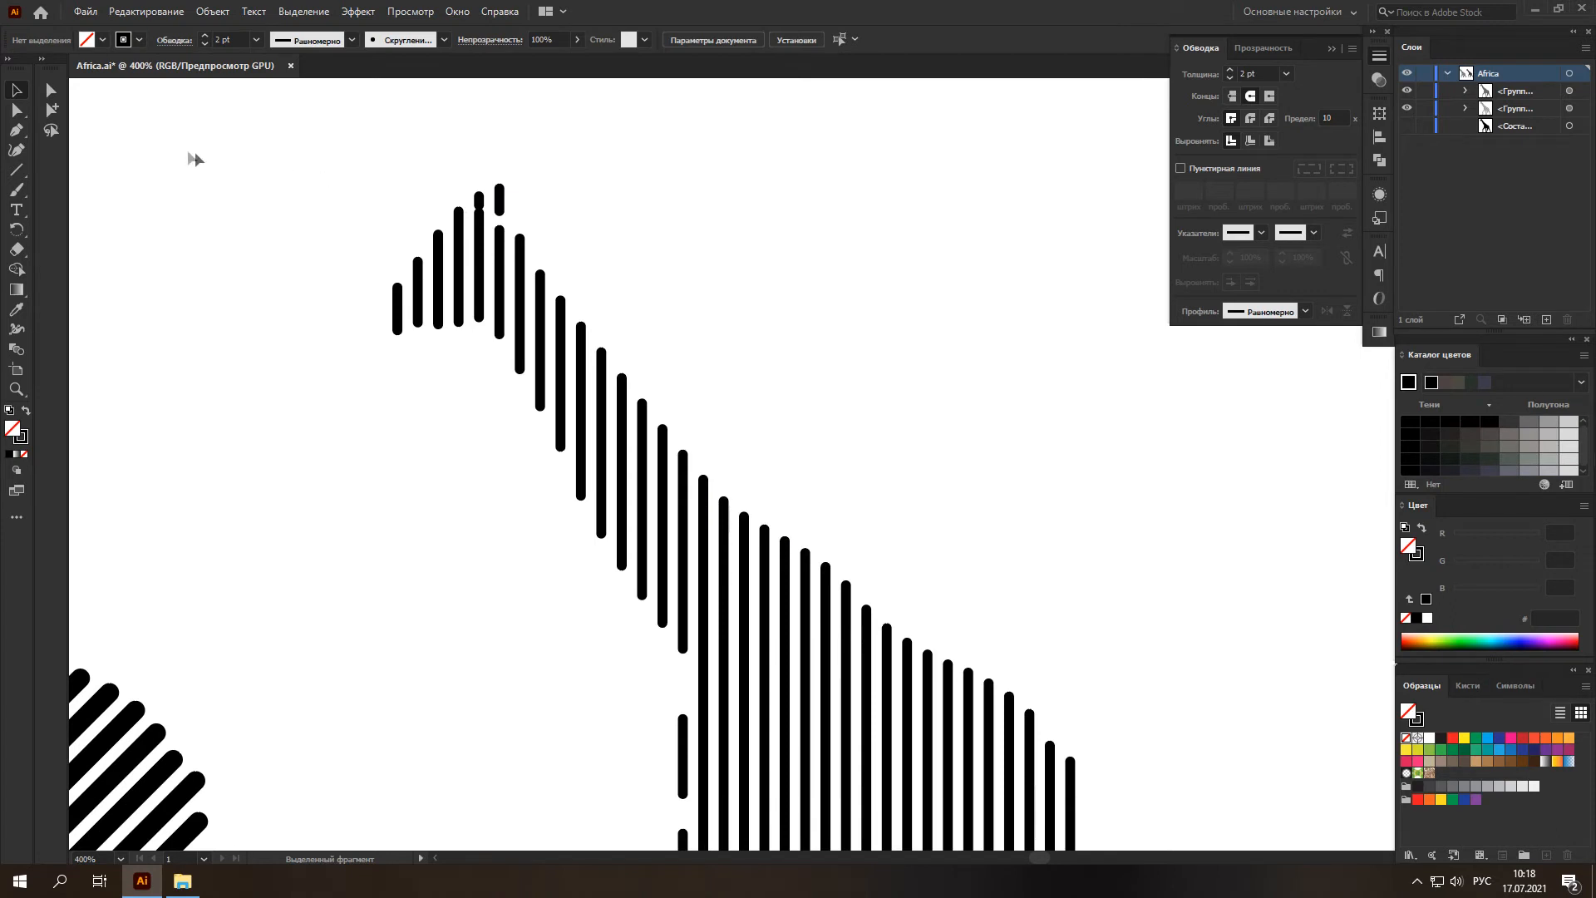
click(18, 111)
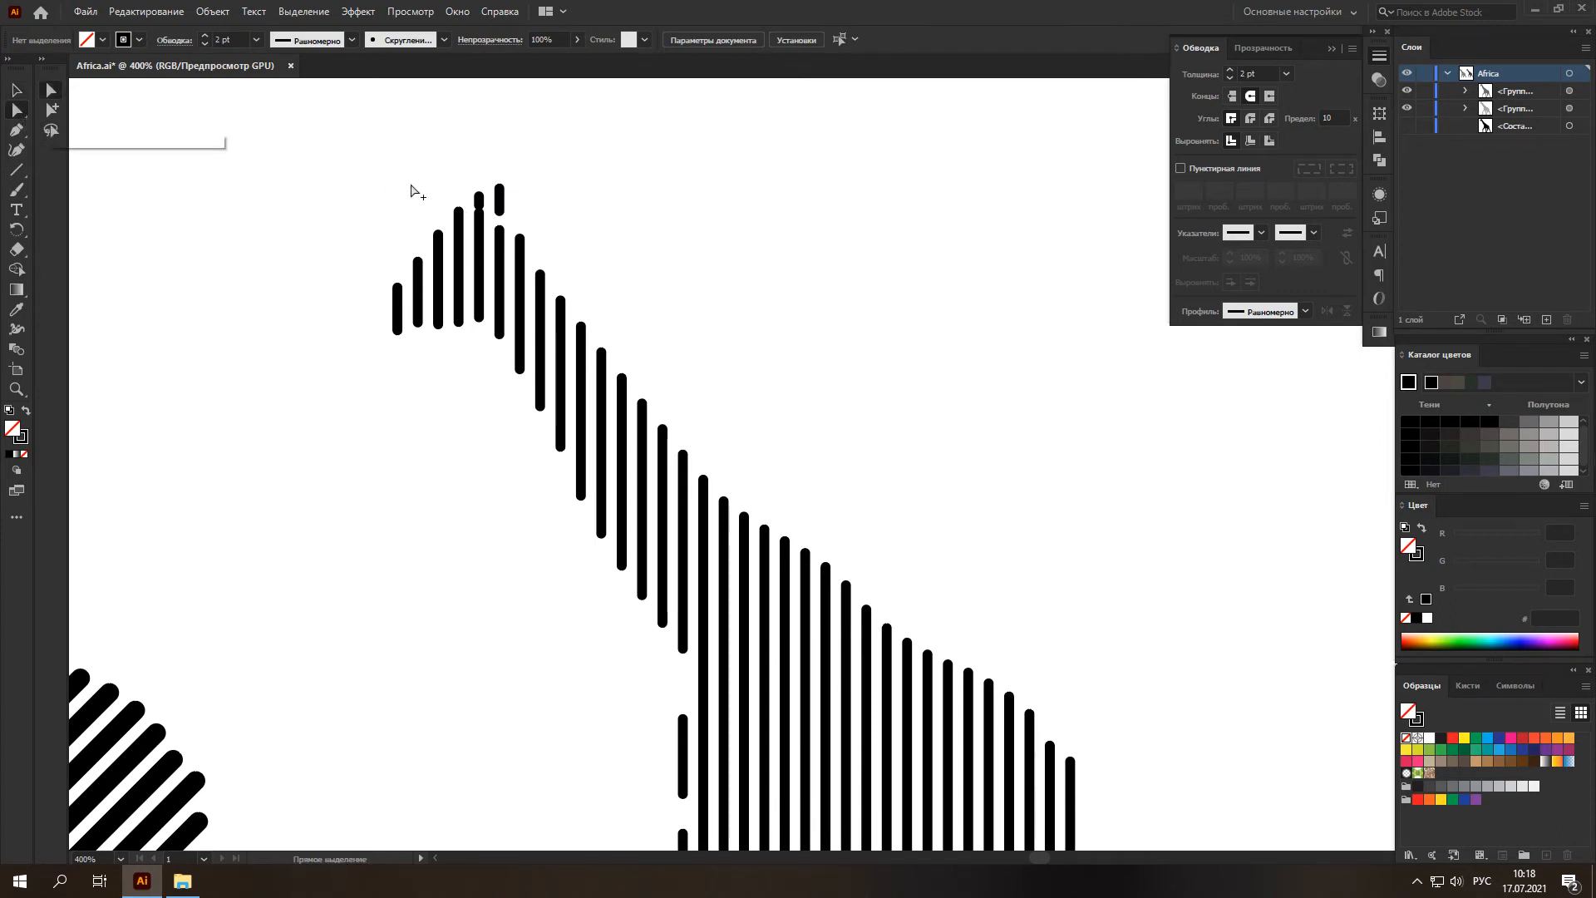
scroll(428, 189, up, 3)
mouse_move(581, 259)
mouse_down()
mouse_move(584, 297)
mouse_move(582, 284)
mouse_up()
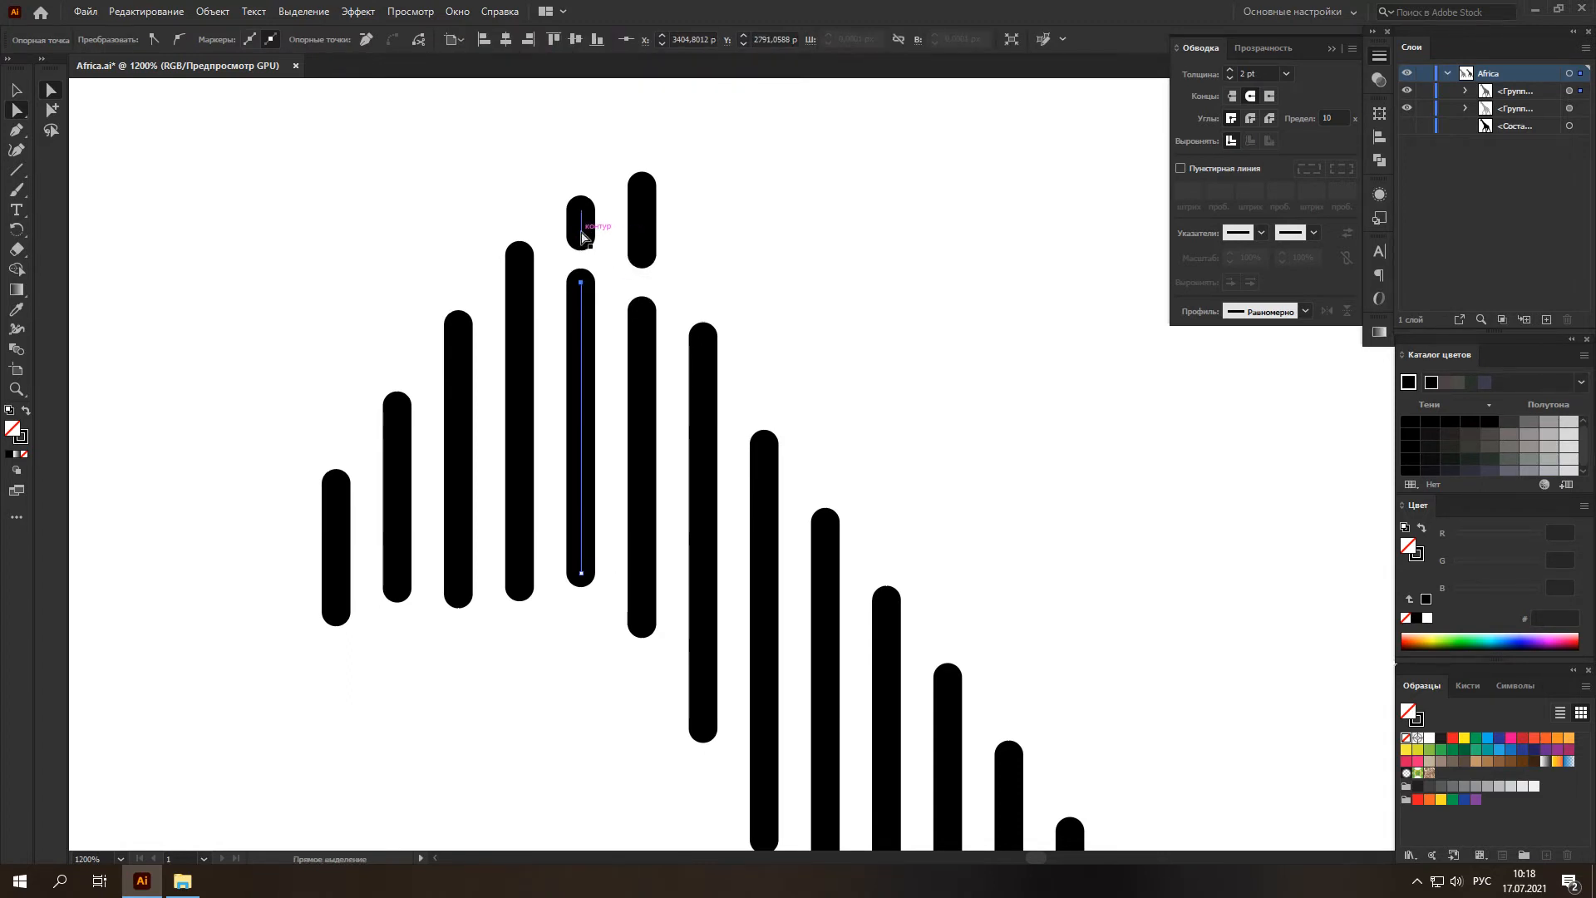
click(691, 254)
scroll(632, 296, down, 1)
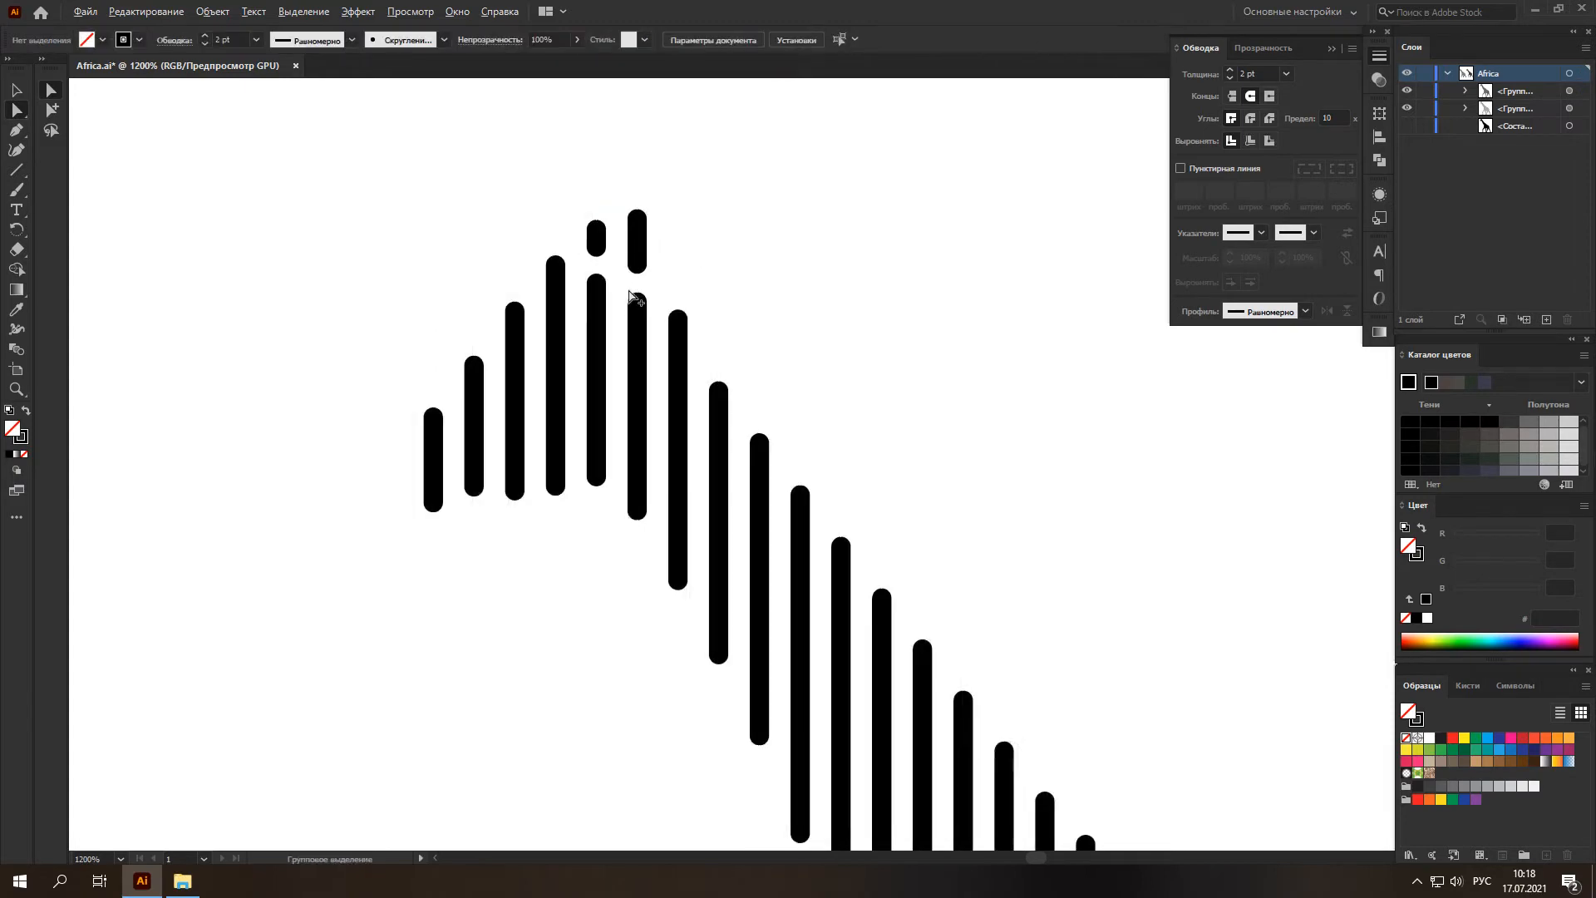
scroll(632, 295, down, 4)
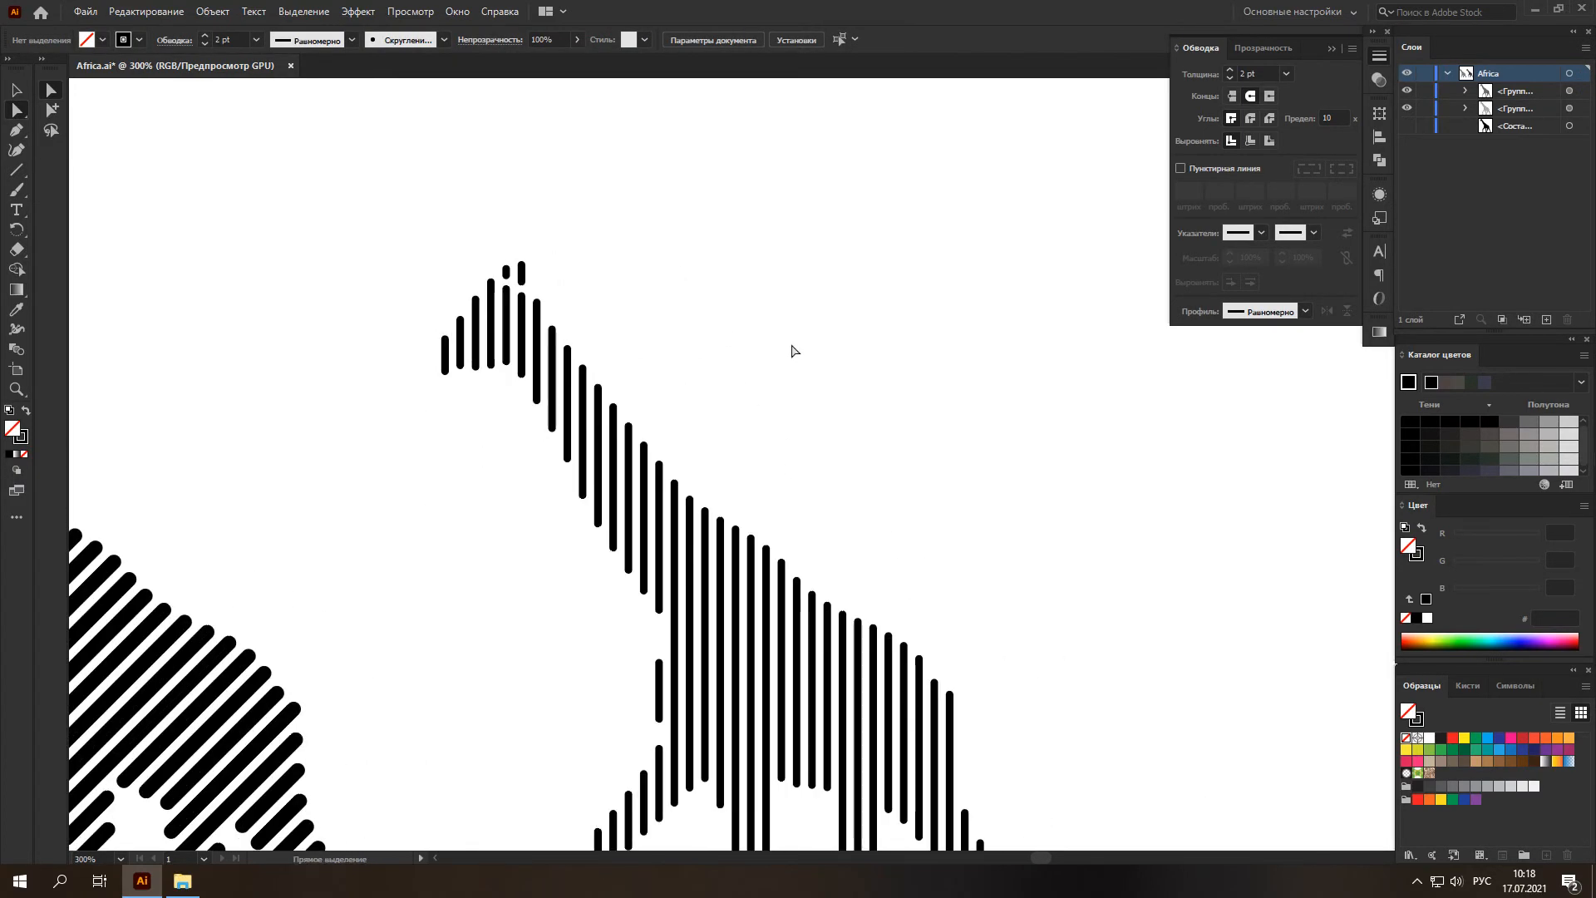
Extend the short line at the front hoof upward so that it runs alongside the long front leg line.
scroll(792, 351, down, 5)
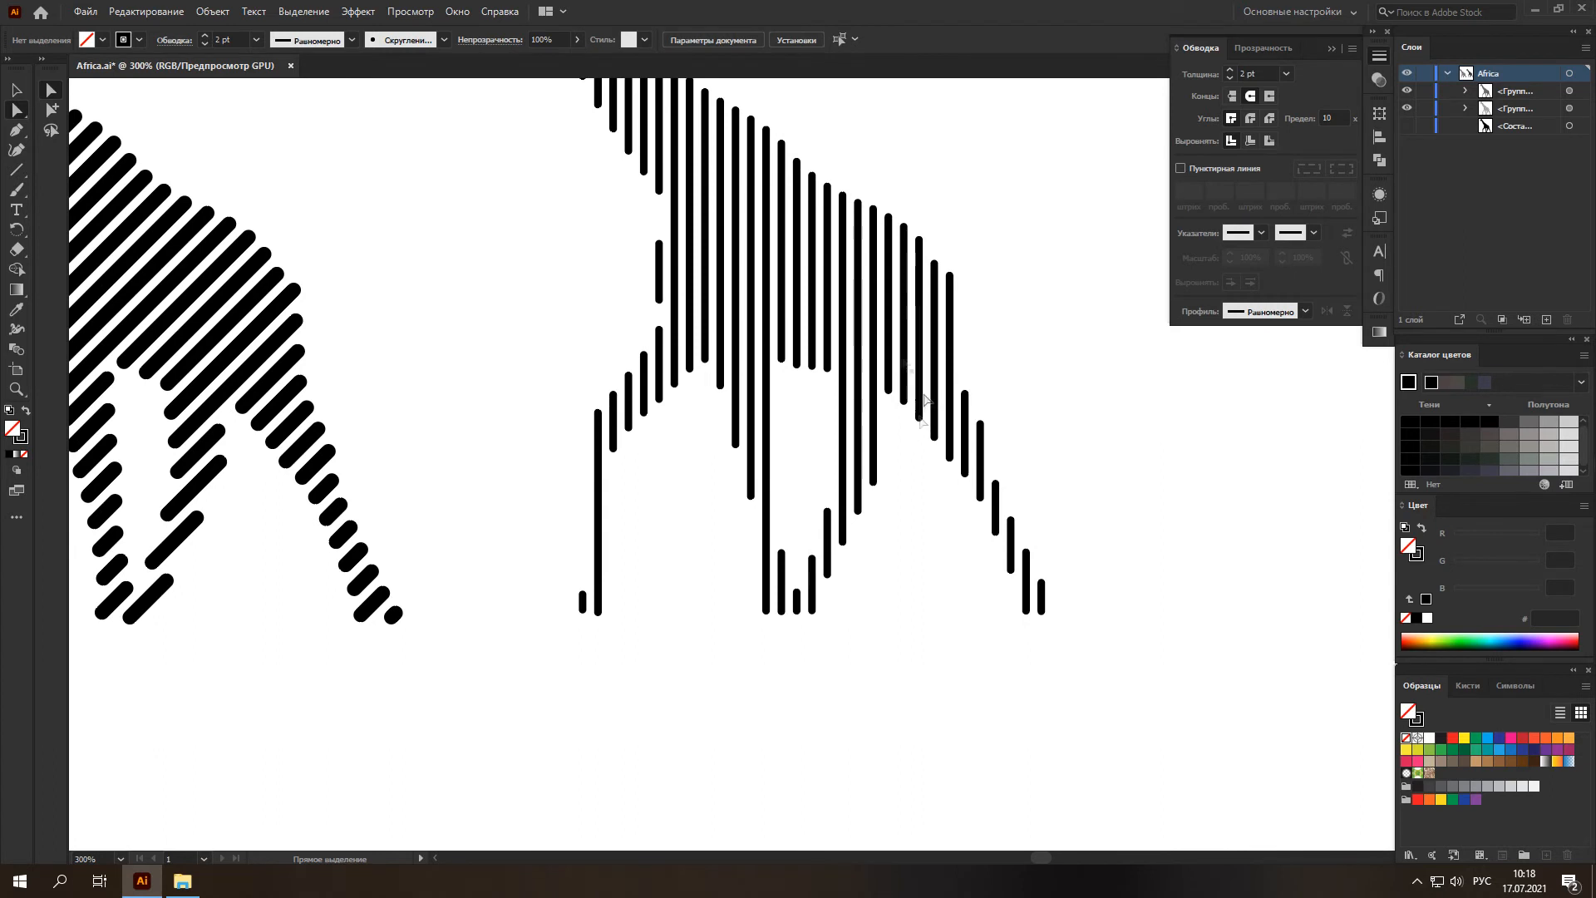
scroll(667, 555, up, 2)
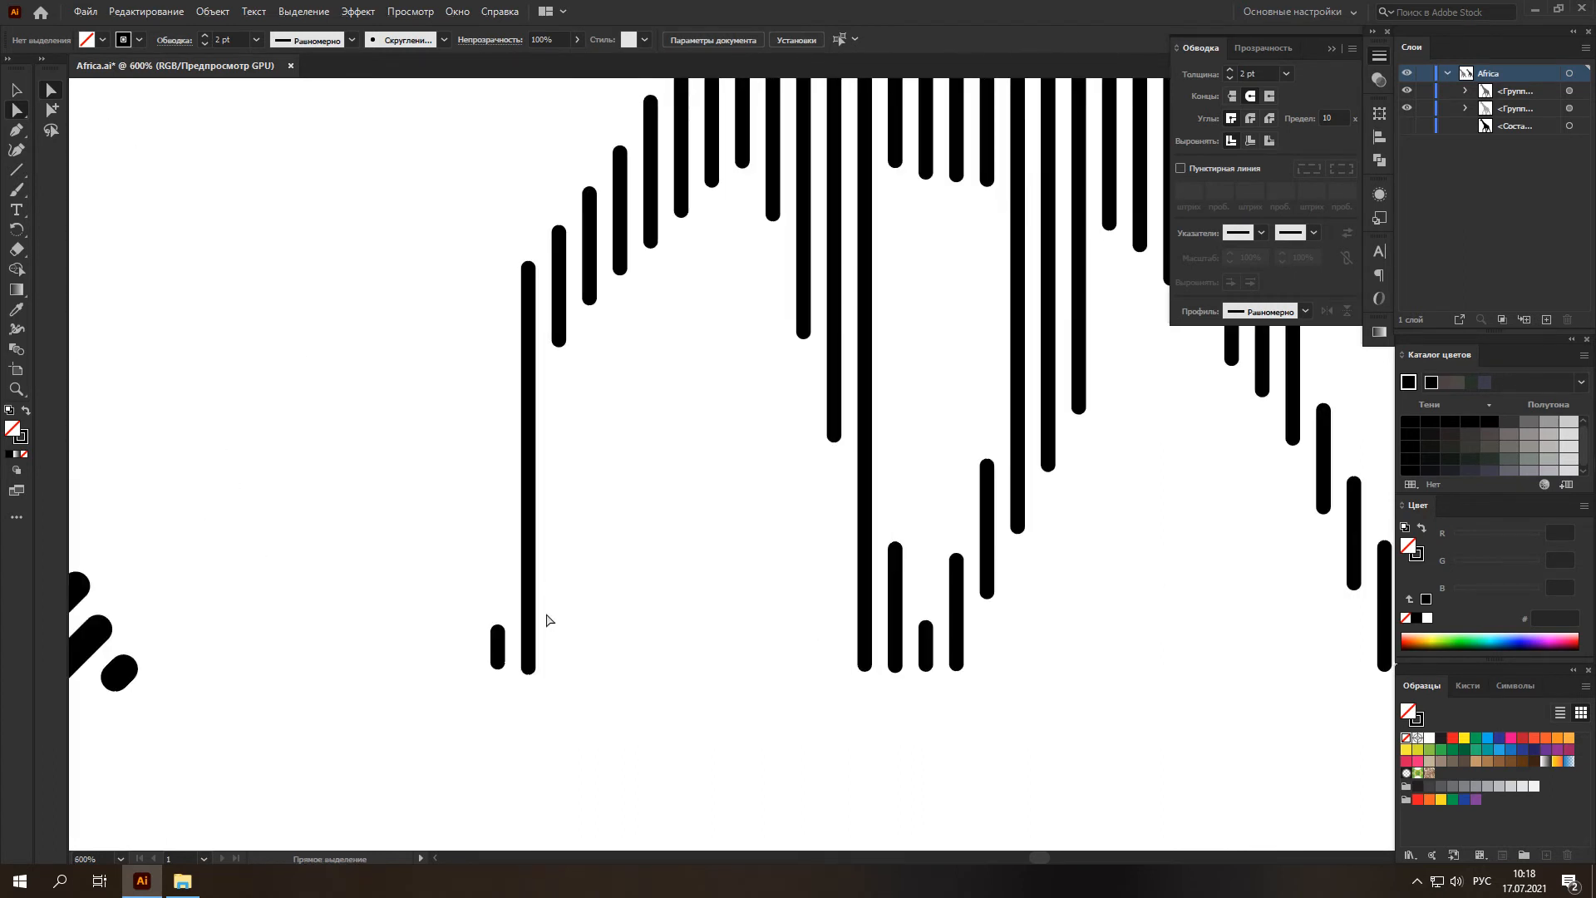
click(497, 644)
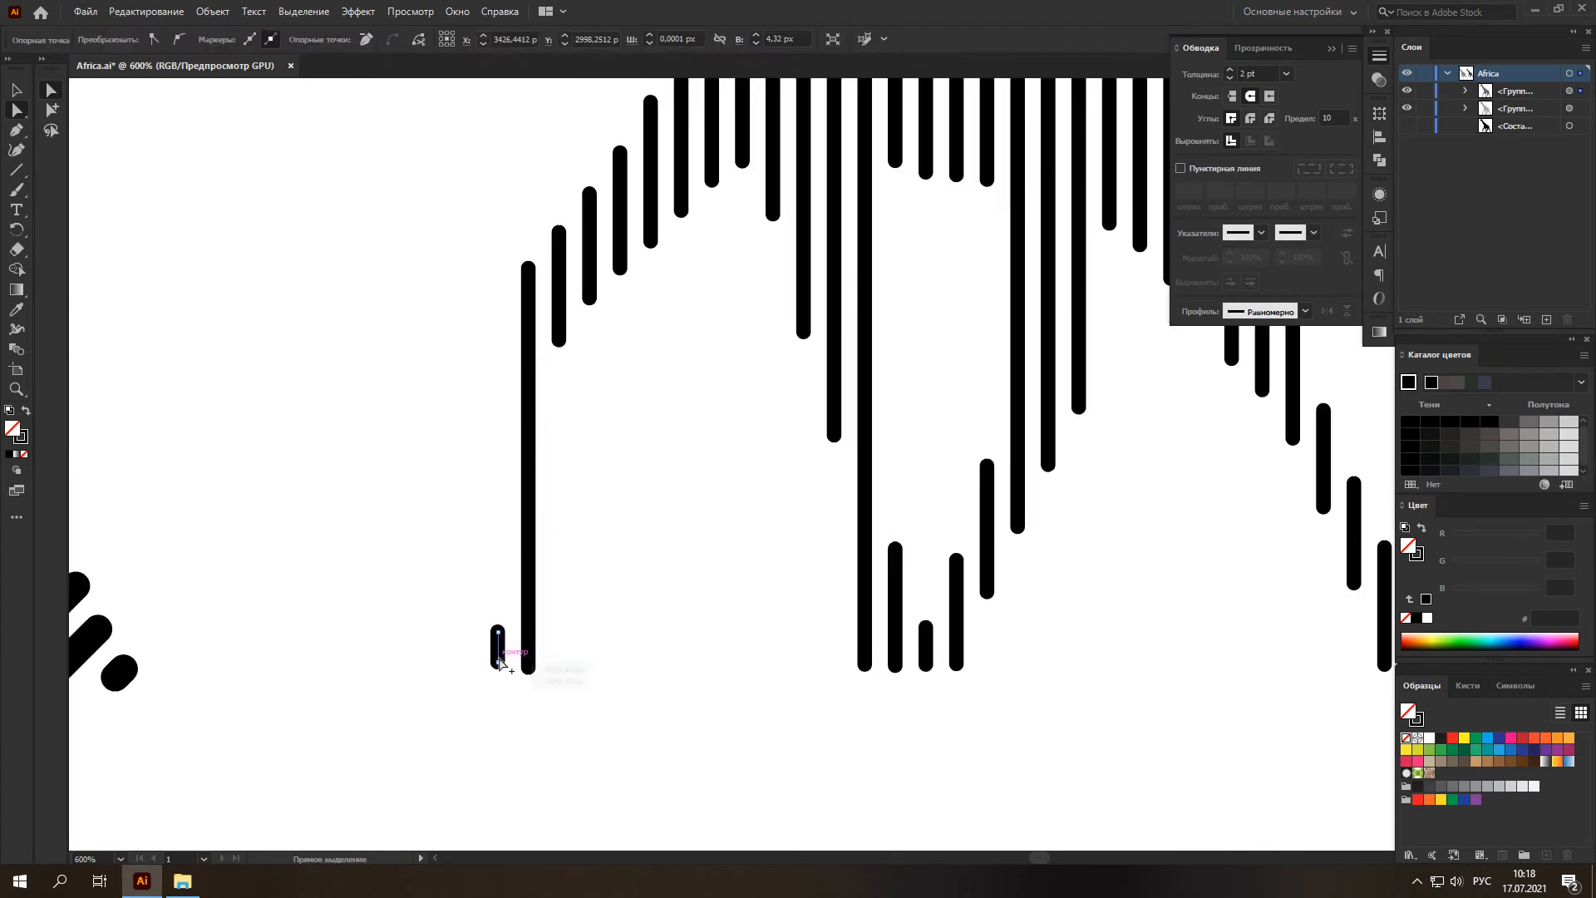
scroll(496, 647, up, 3)
drag(469, 638, 475, 165)
scroll(476, 641, down, 1)
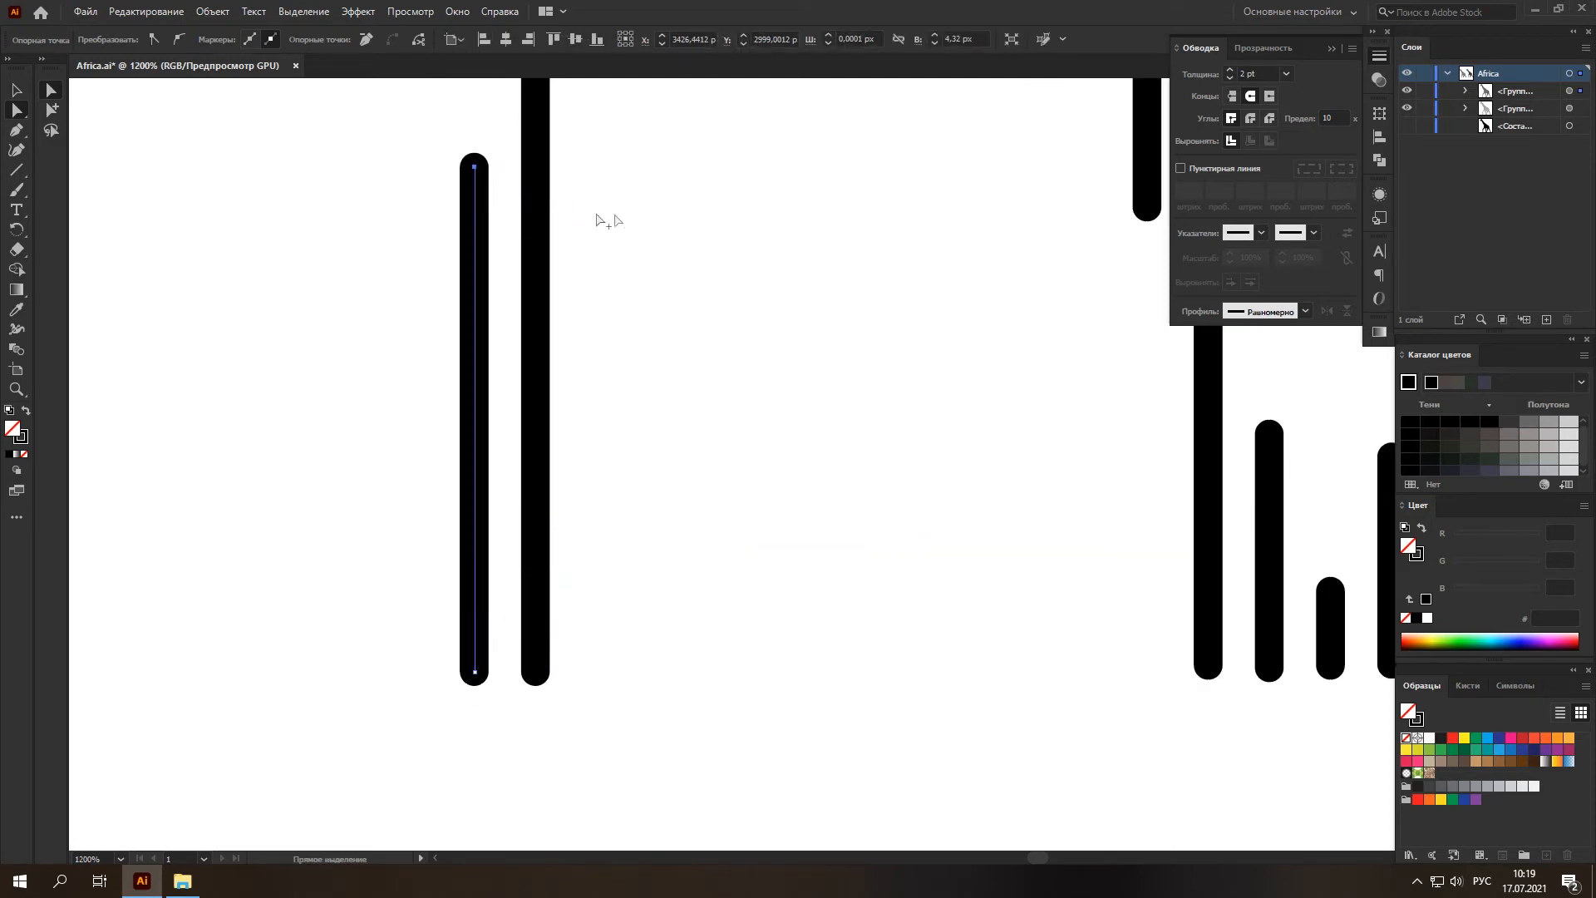
click(596, 217)
scroll(677, 338, down, 3)
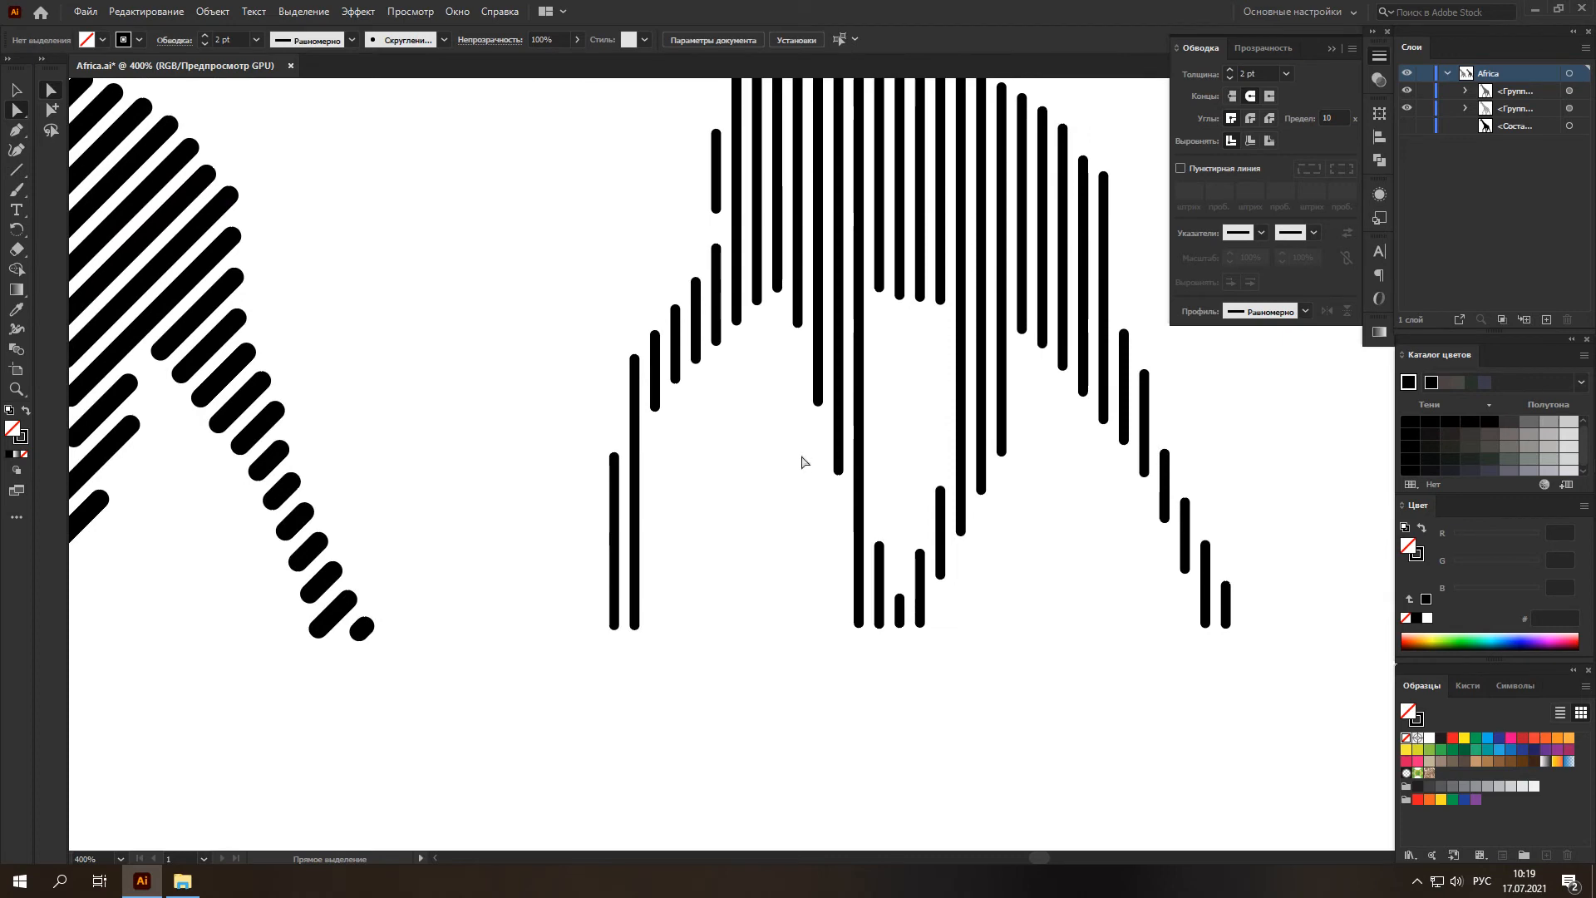
Show the hidden solid giraffe silhouette and move it clear of the vertical-line giraffe, on the side away from the diagonal one.
scroll(803, 463, down, 4)
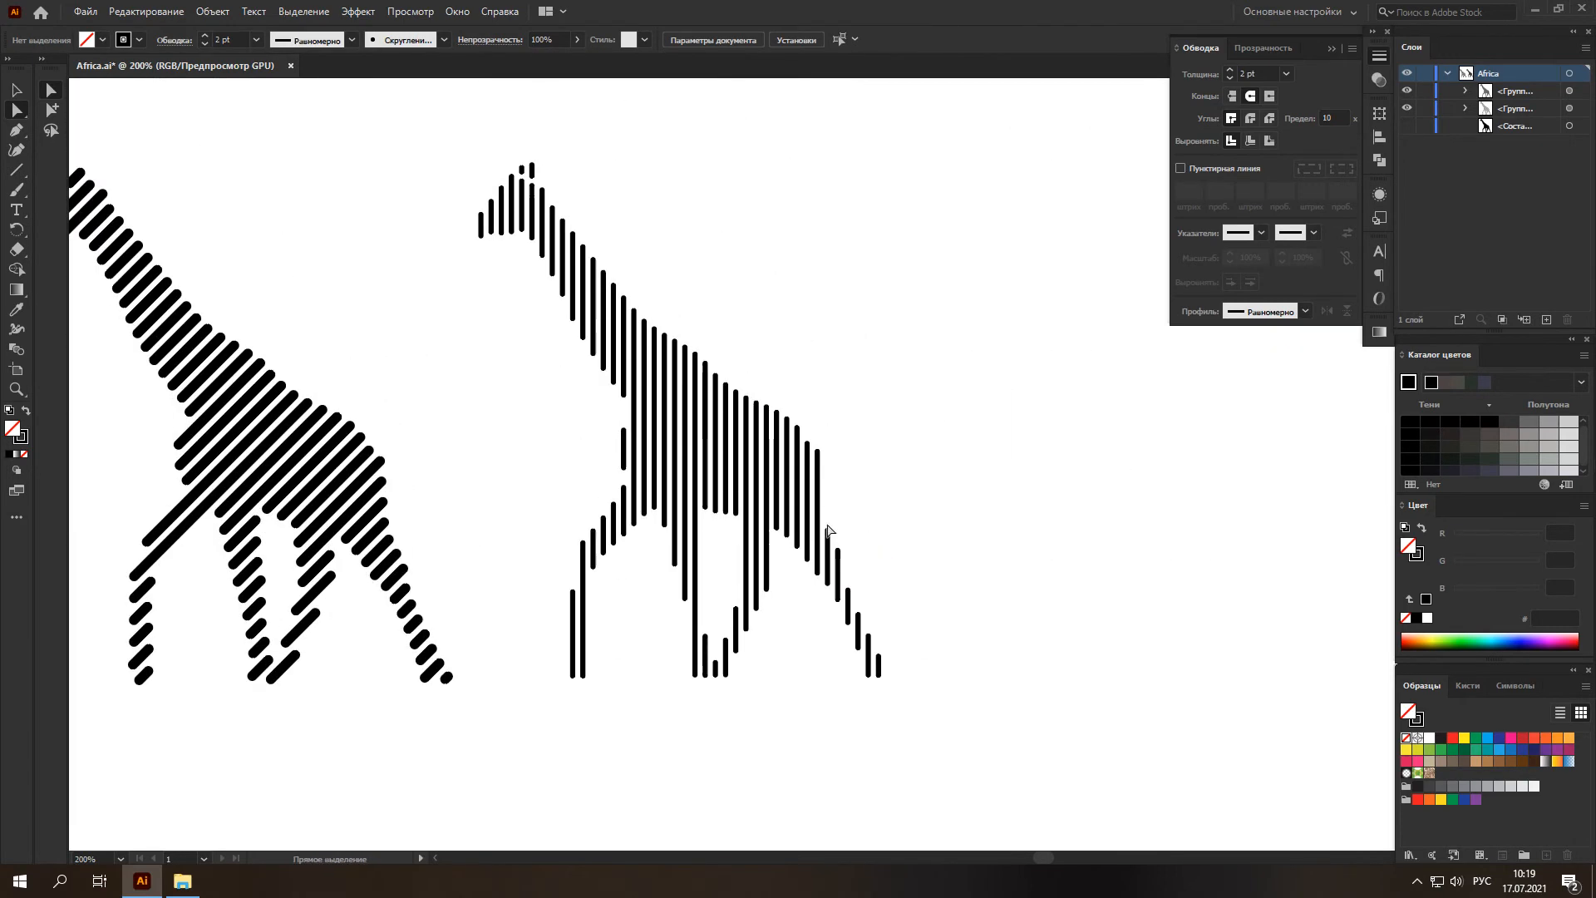
scroll(827, 530, up, 1)
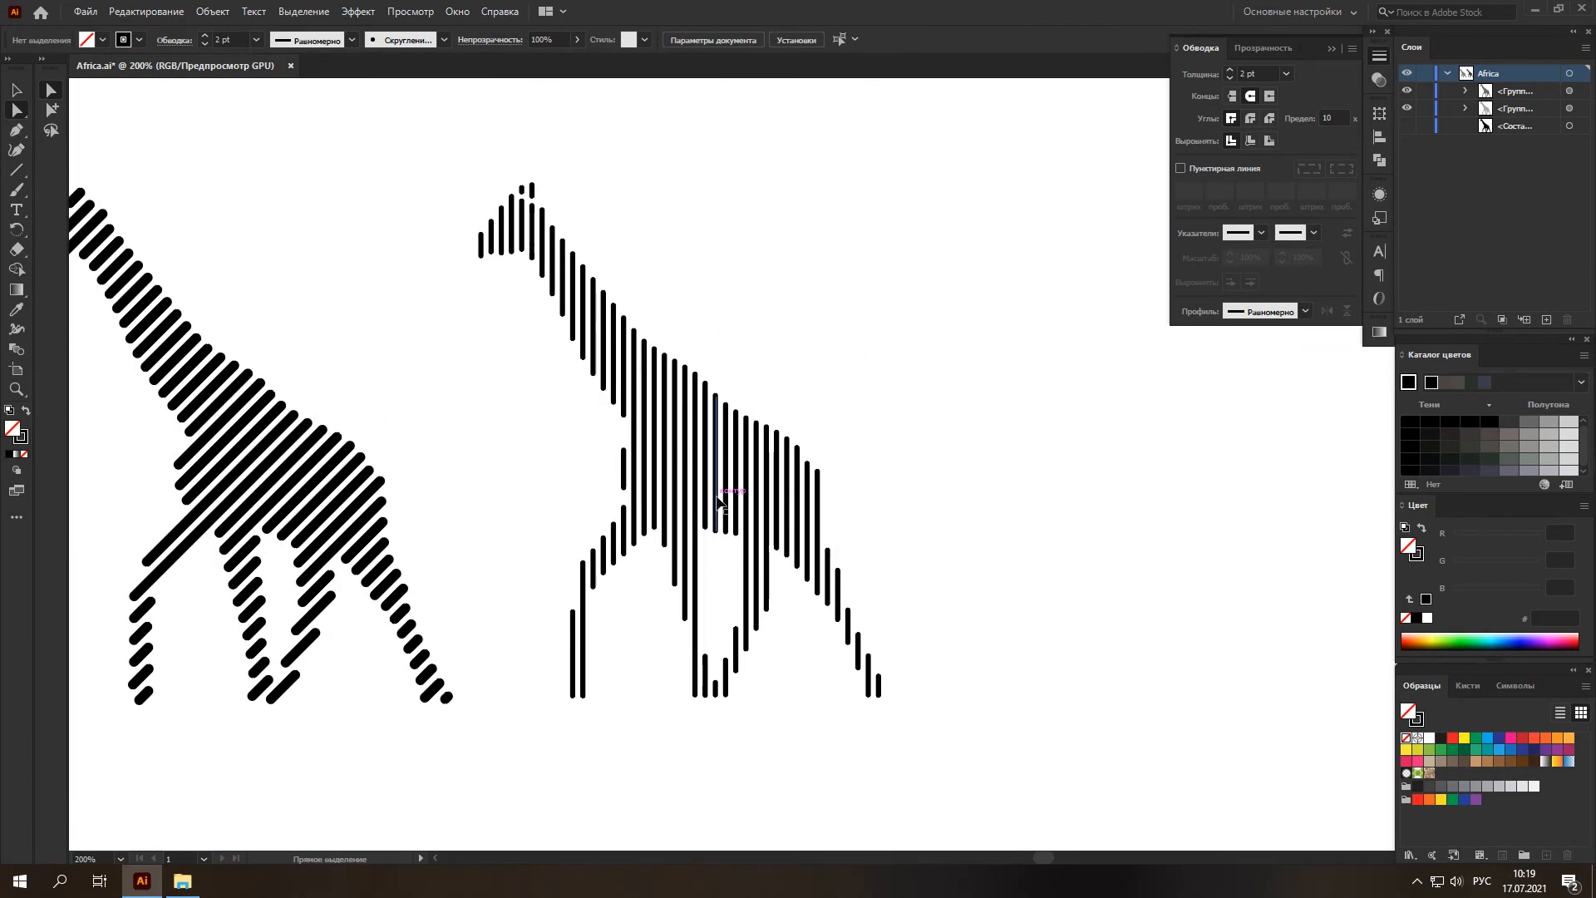
scroll(720, 503, right, 2)
click(16, 91)
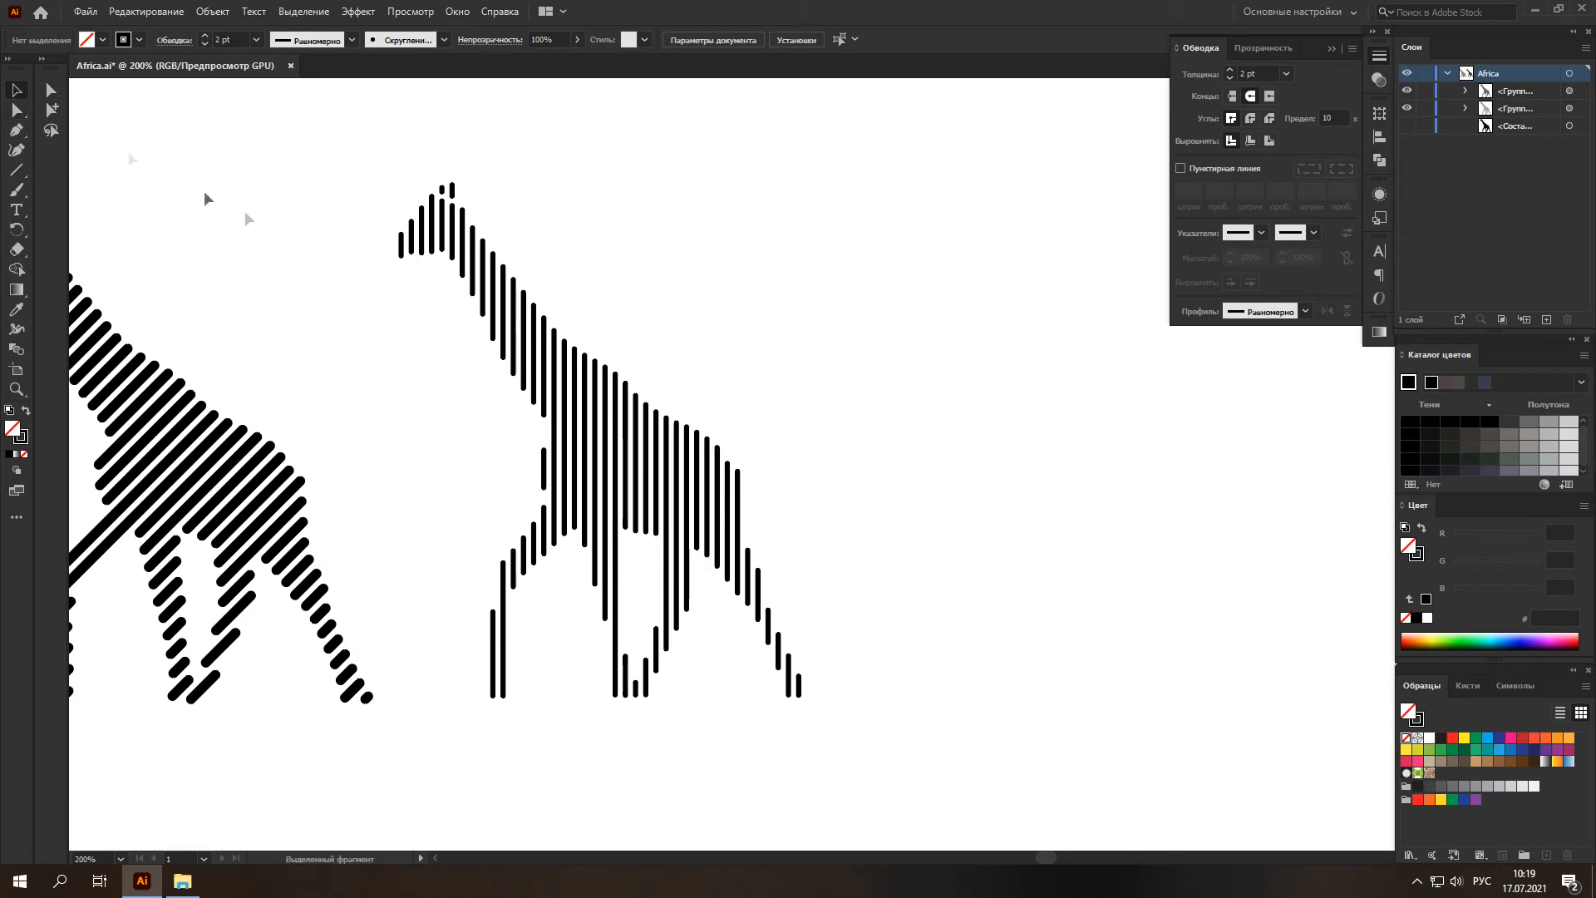
click(1406, 126)
scroll(997, 355, right, 5)
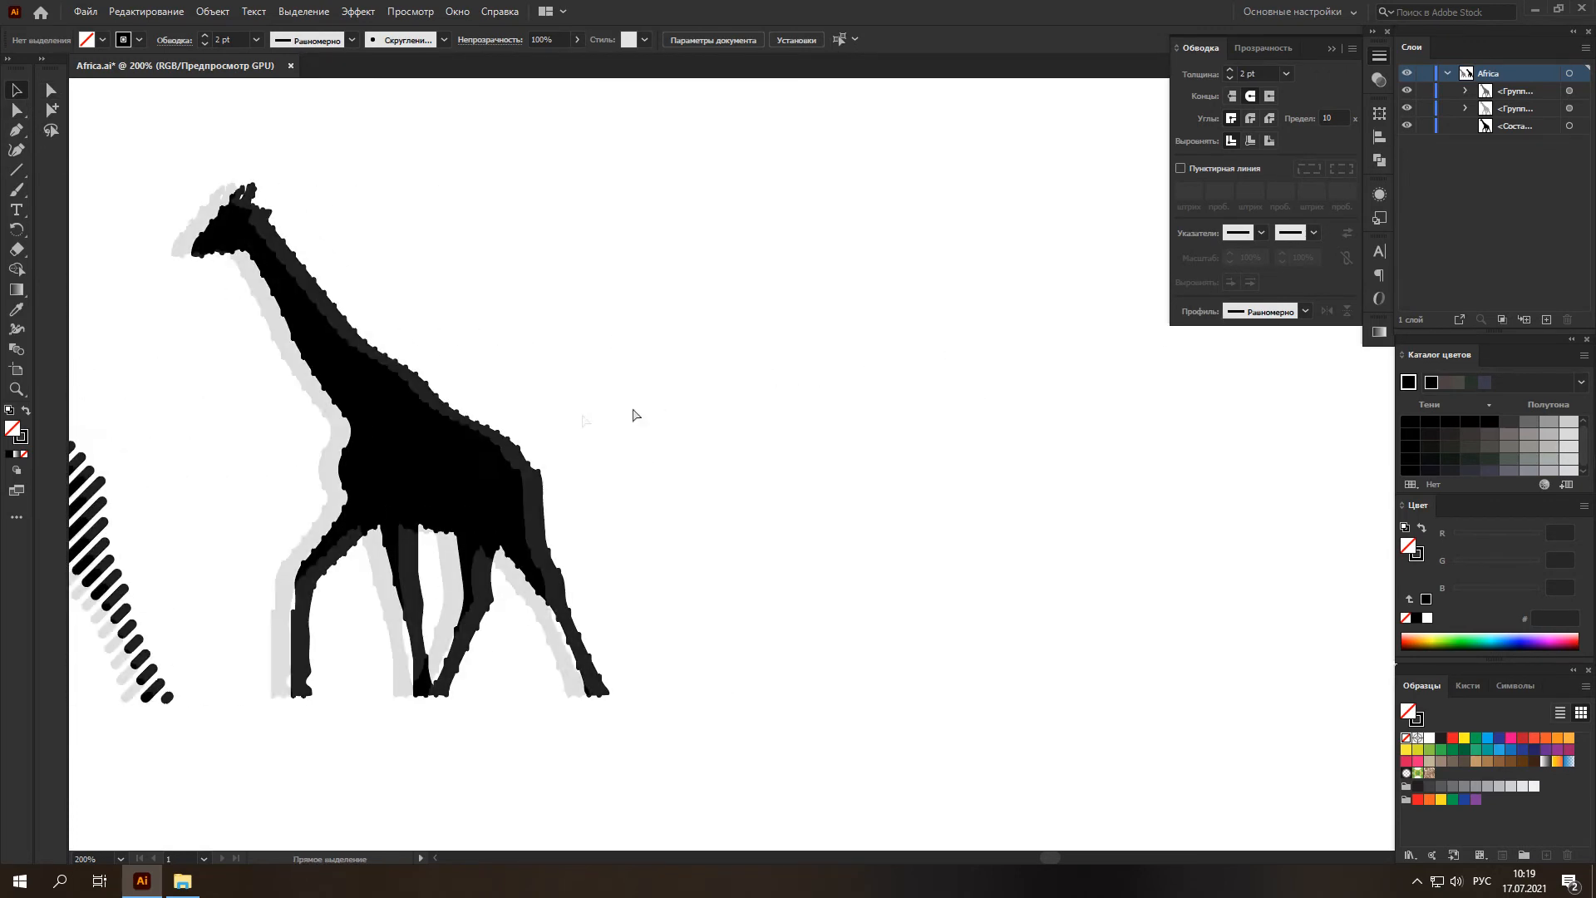
drag(423, 478, 957, 496)
click(915, 317)
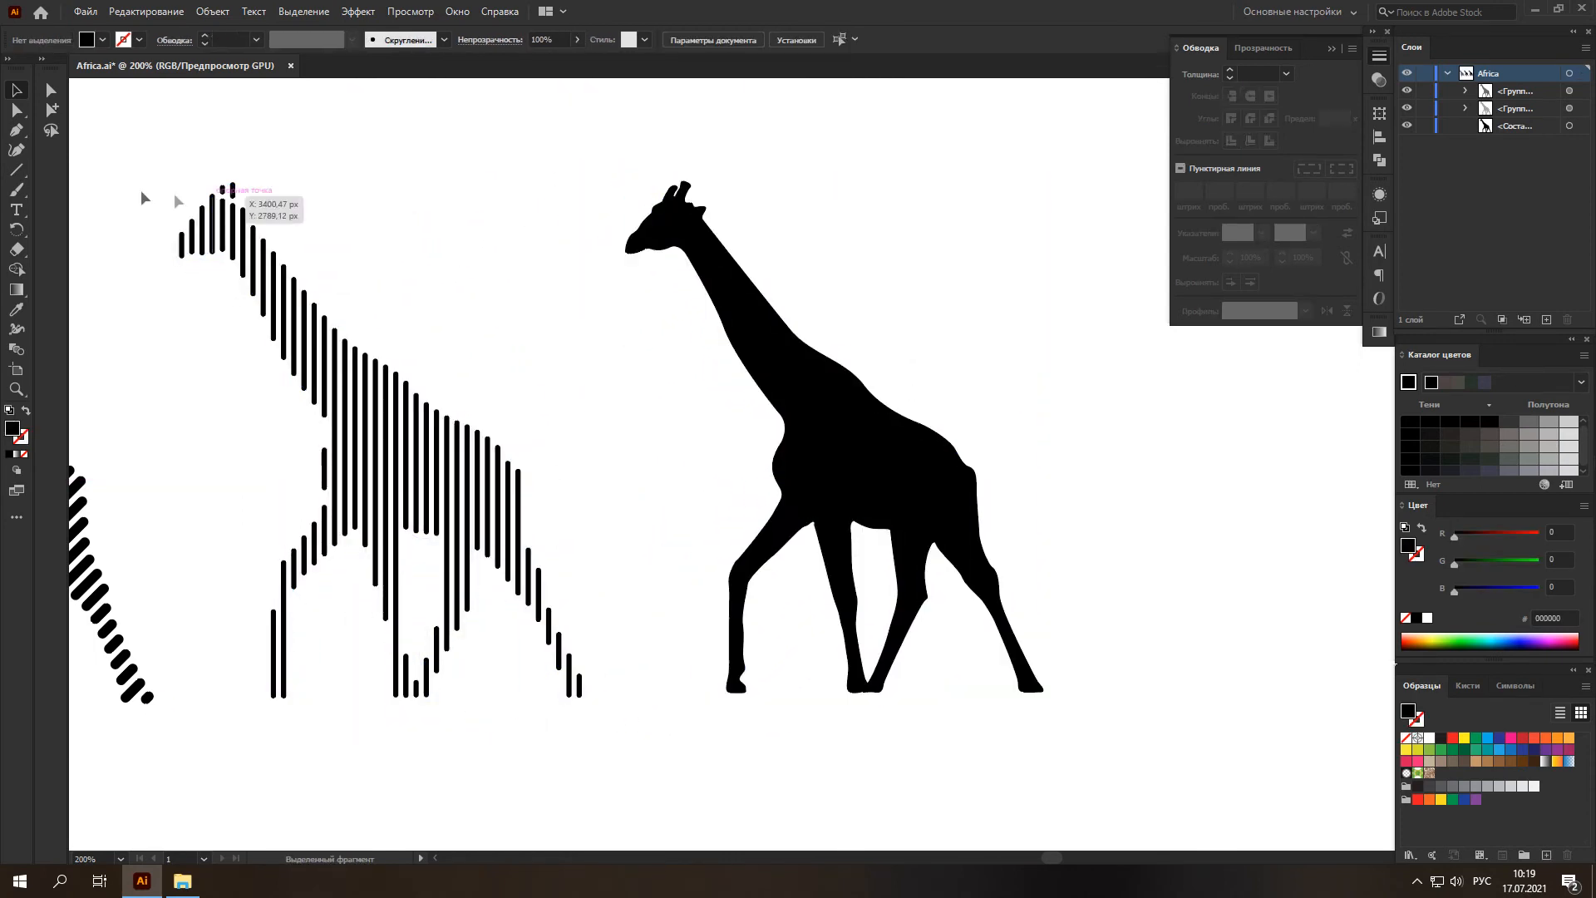
Draw a horizontal 0.25 pt line about 268 px long above the silhouette's horns, align it with their tips and duplicate it at the hooves.
click(17, 170)
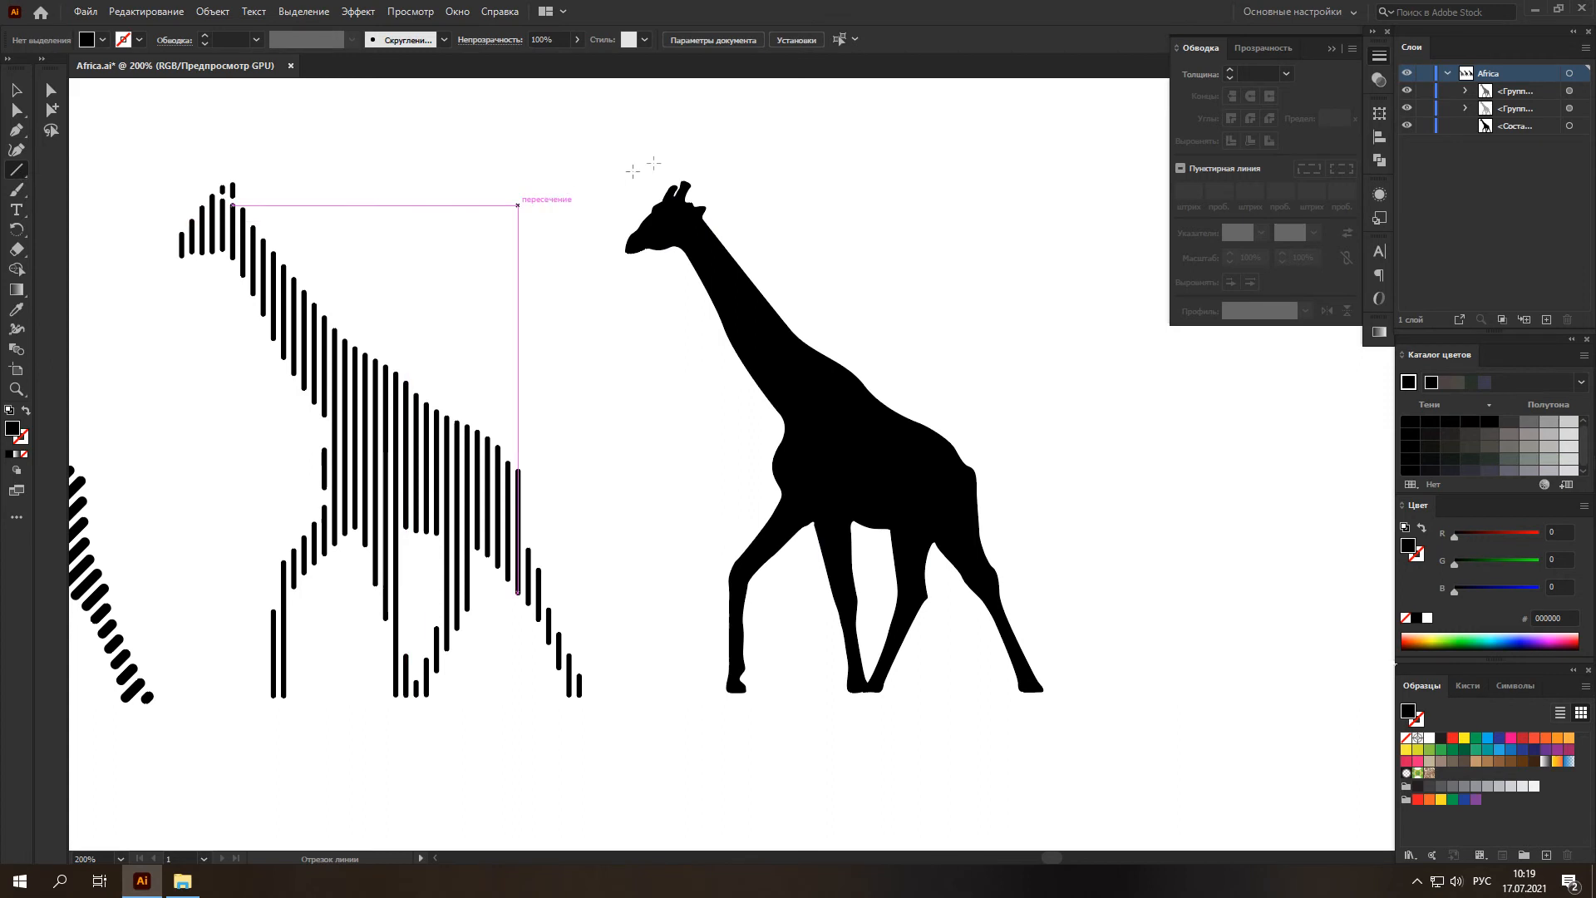
drag(525, 165, 1155, 164)
key(v)
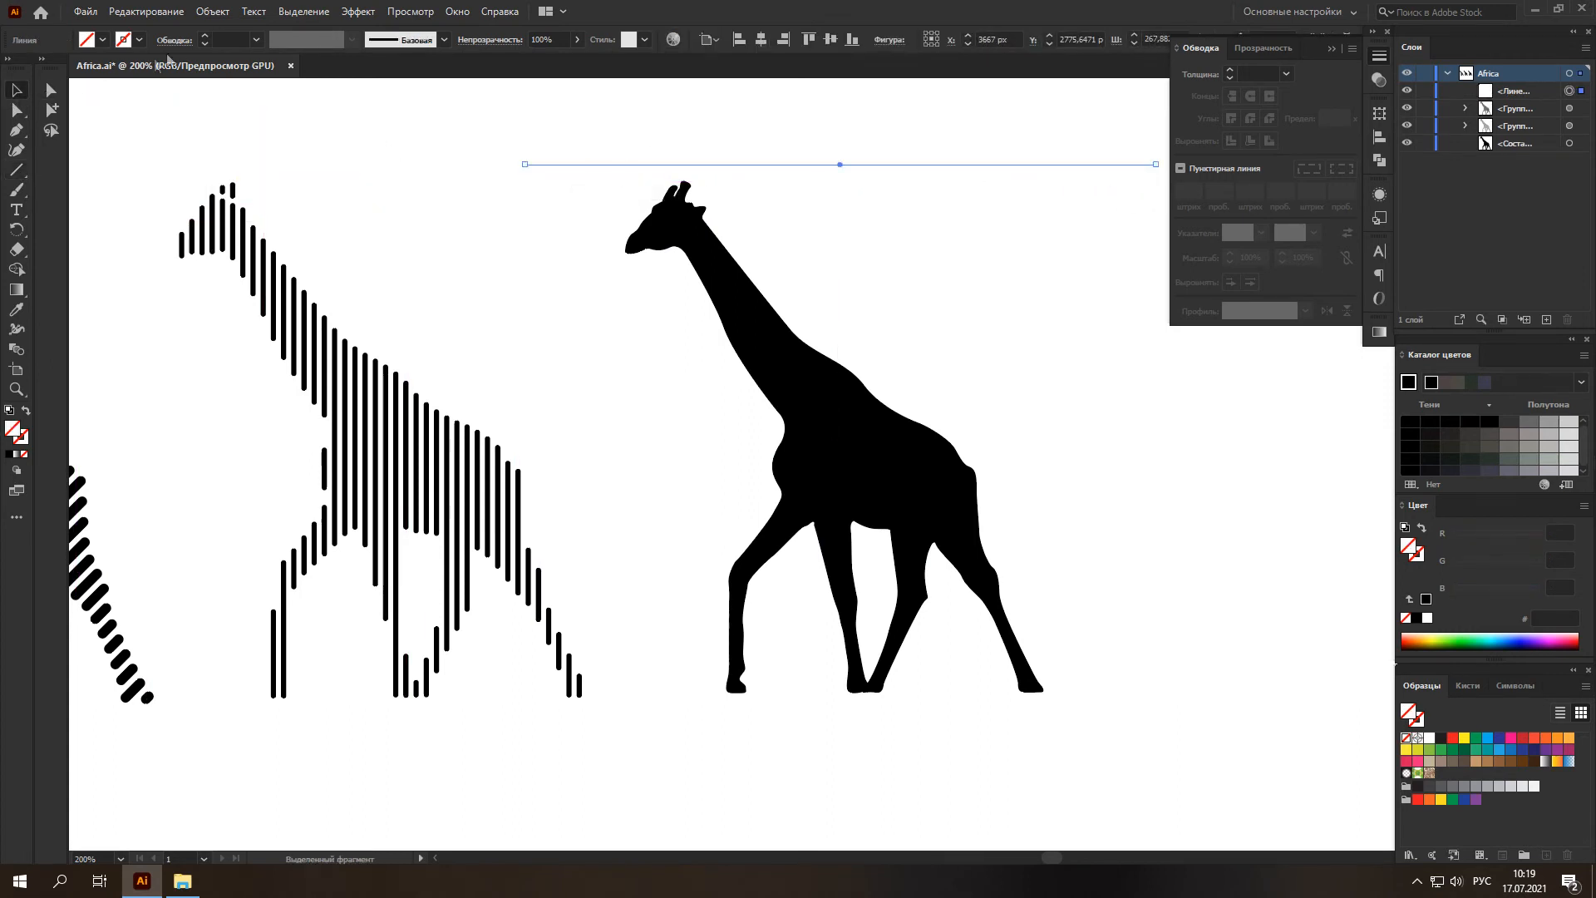
click(204, 42)
scroll(740, 185, right, 2)
mouse_move(752, 165)
mouse_down()
mouse_move(895, 601)
mouse_move(898, 691)
mouse_move(844, 691)
mouse_up()
scroll(769, 195, right, 2)
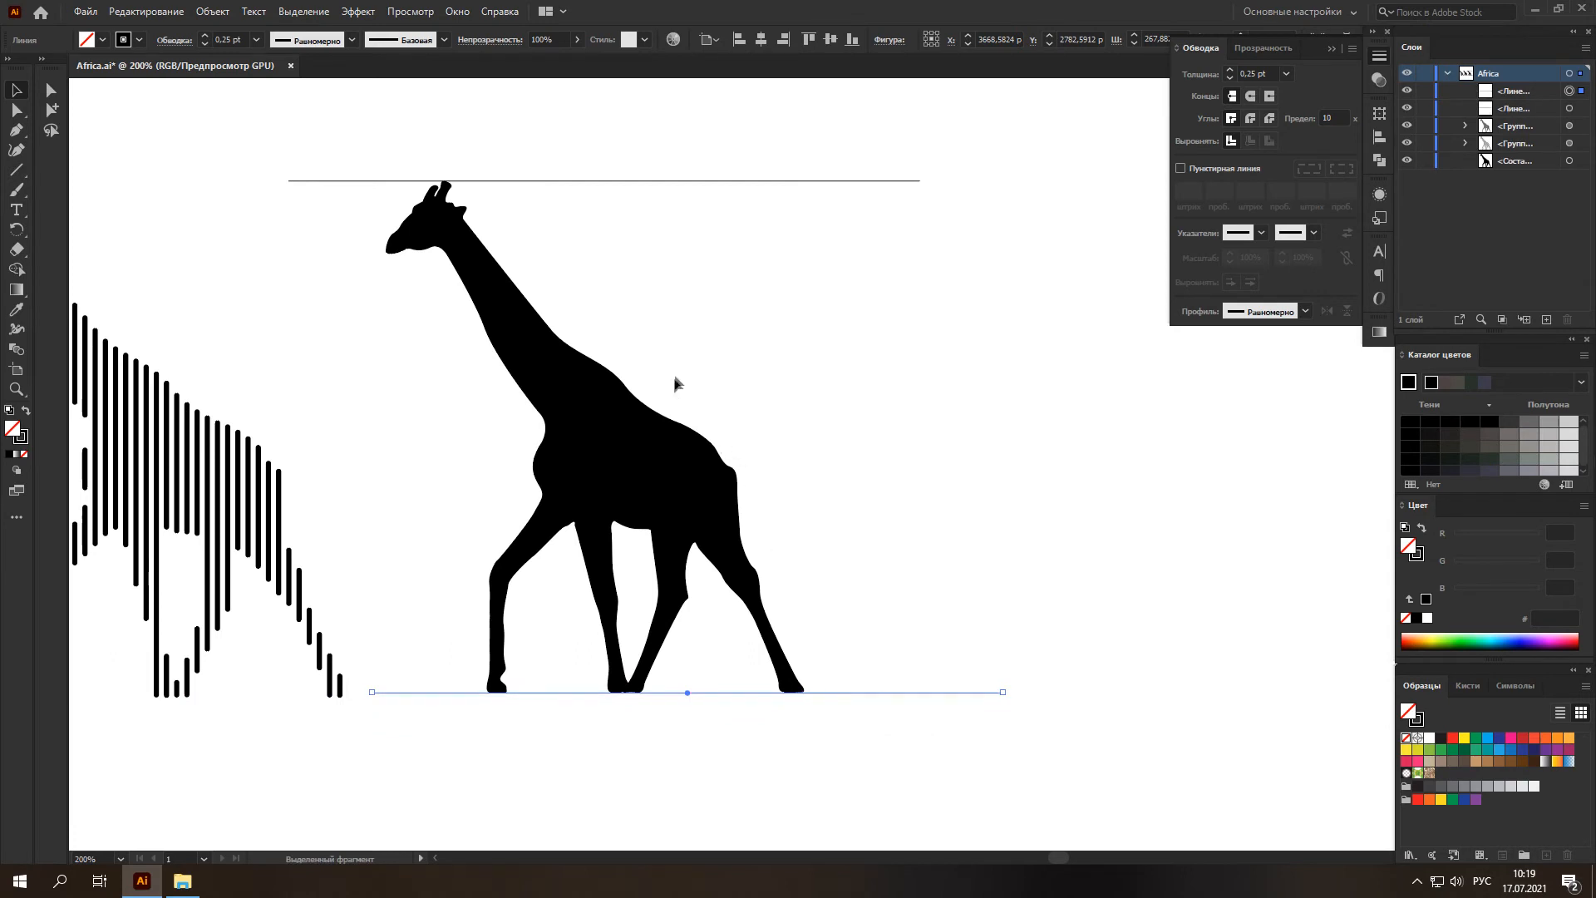
Blend the horizontal line at the horns with the one at the hooves.
click(17, 351)
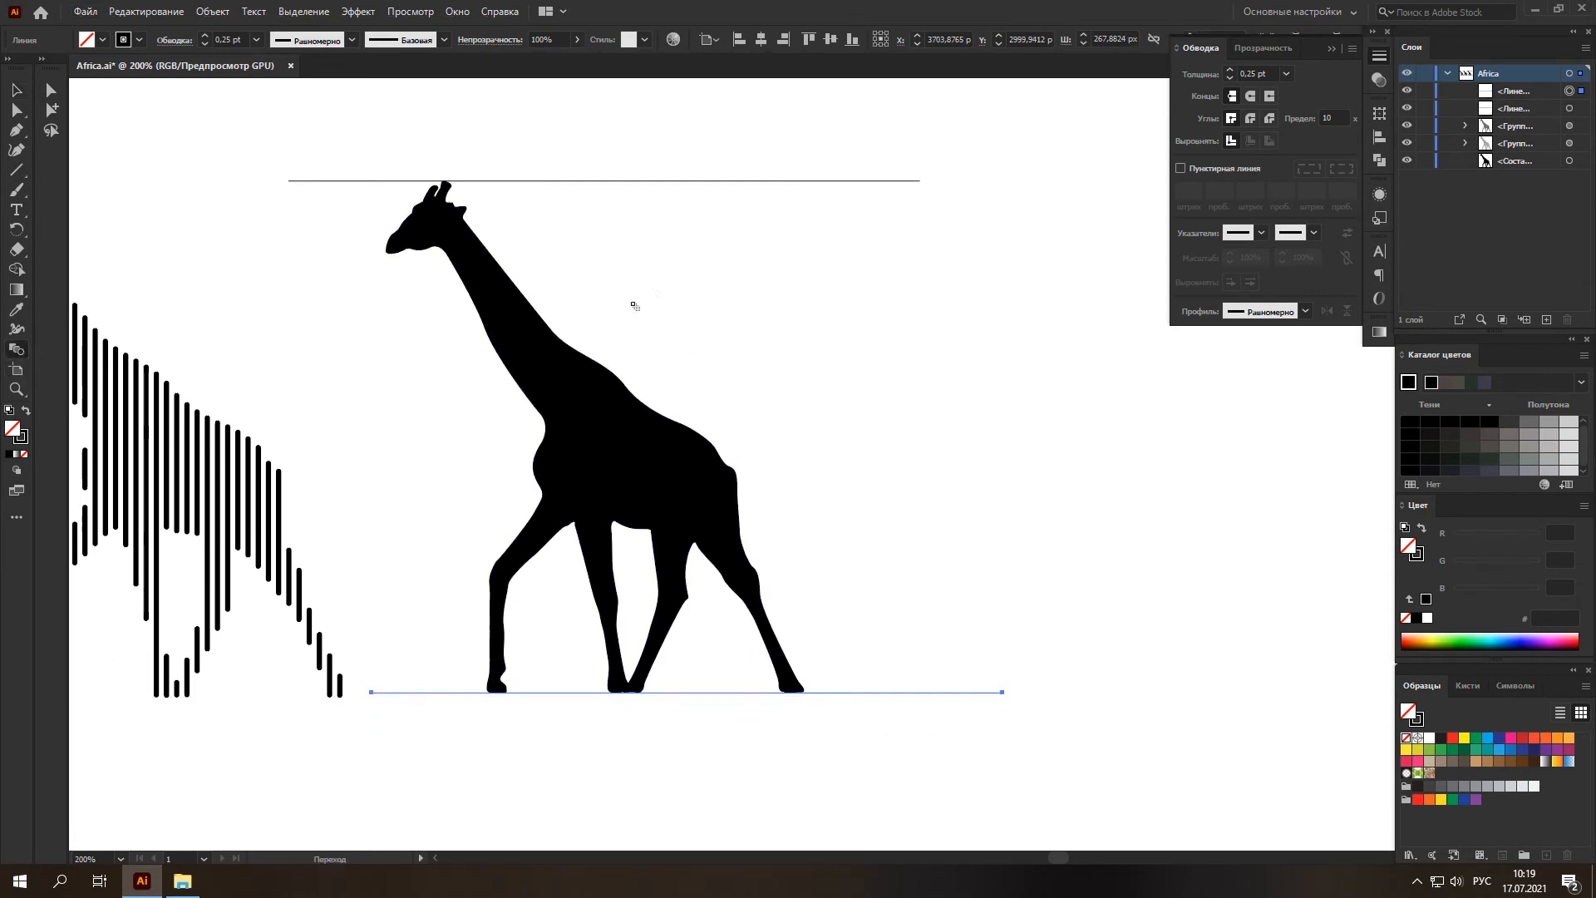
click(880, 693)
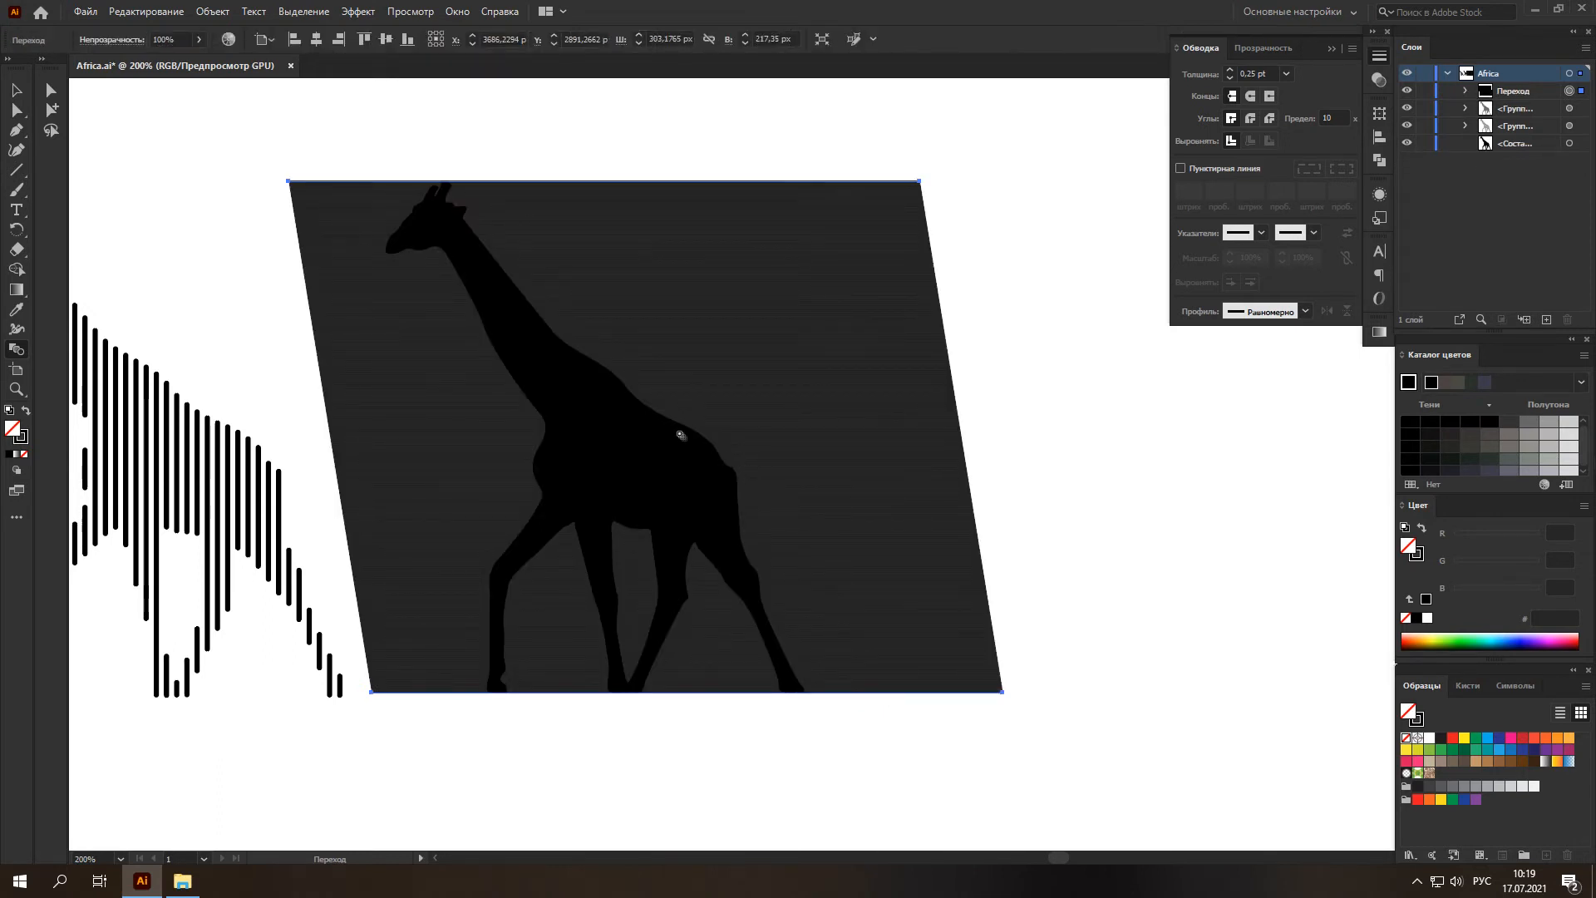
scroll(741, 416, left, 3)
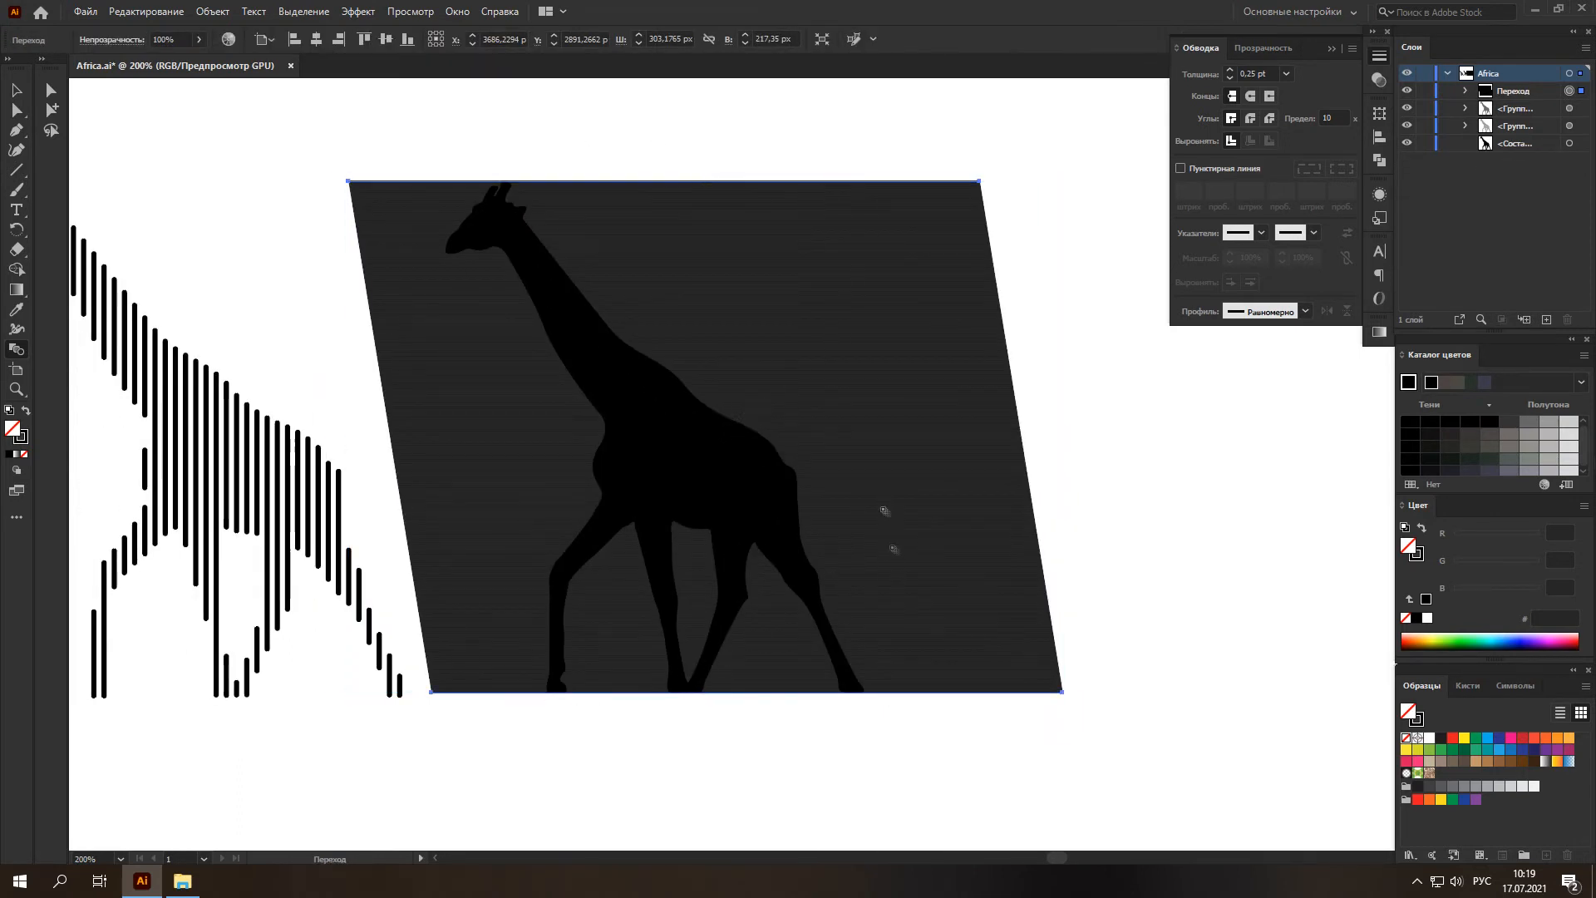
Set the blend spacing to a specified number of 45 steps.
double_click(16, 349)
click(373, 201)
click(377, 241)
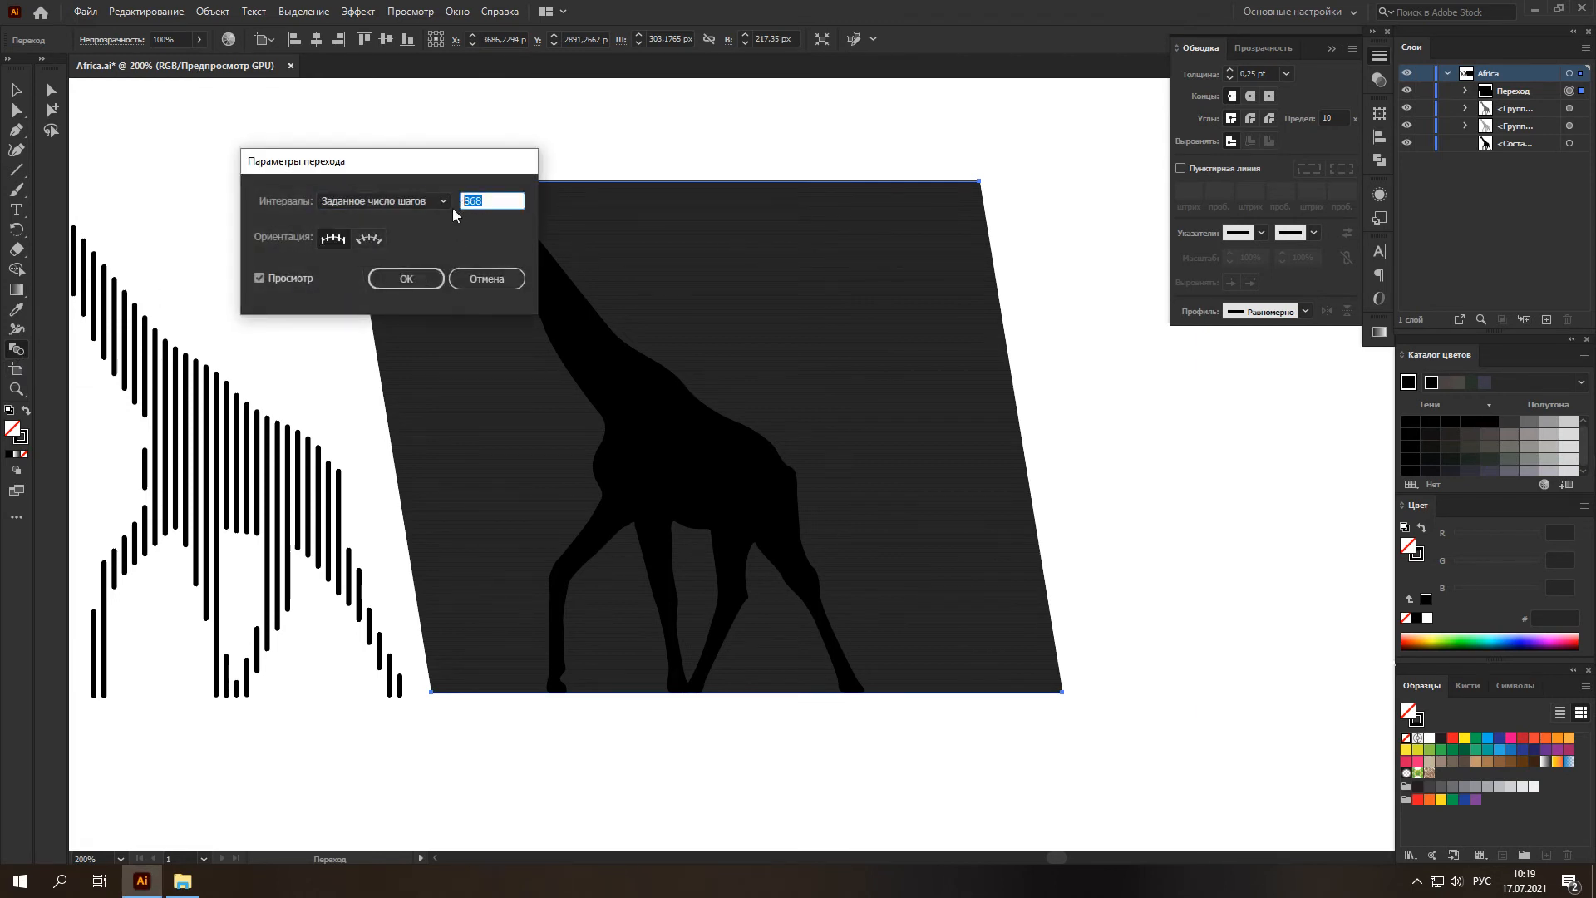
text(20)
click(487, 199)
click(300, 278)
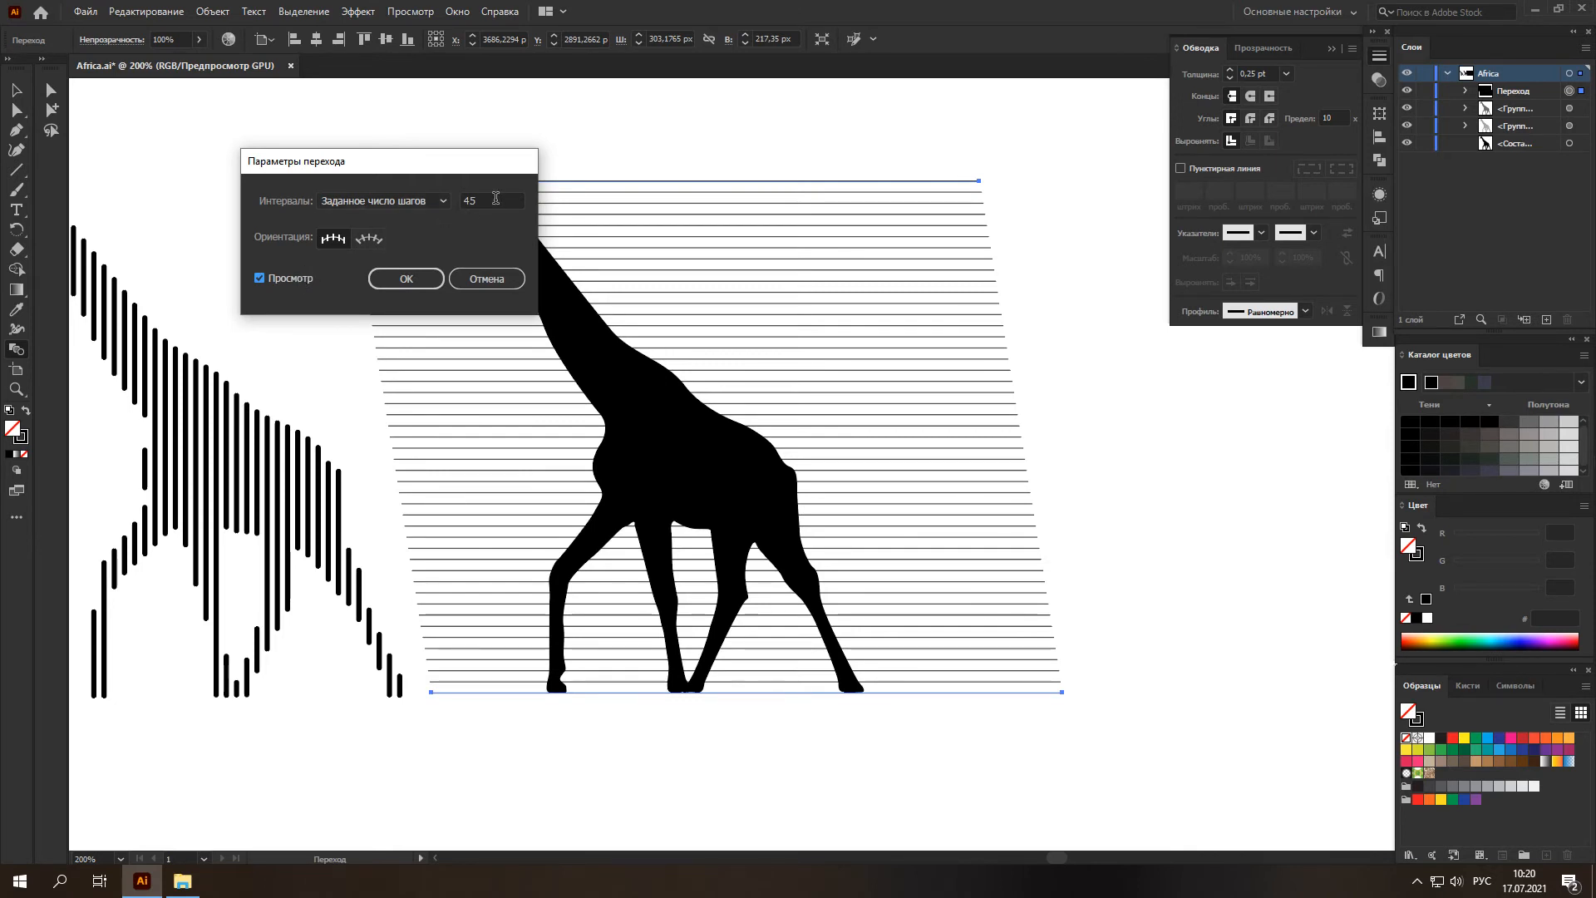
click(404, 281)
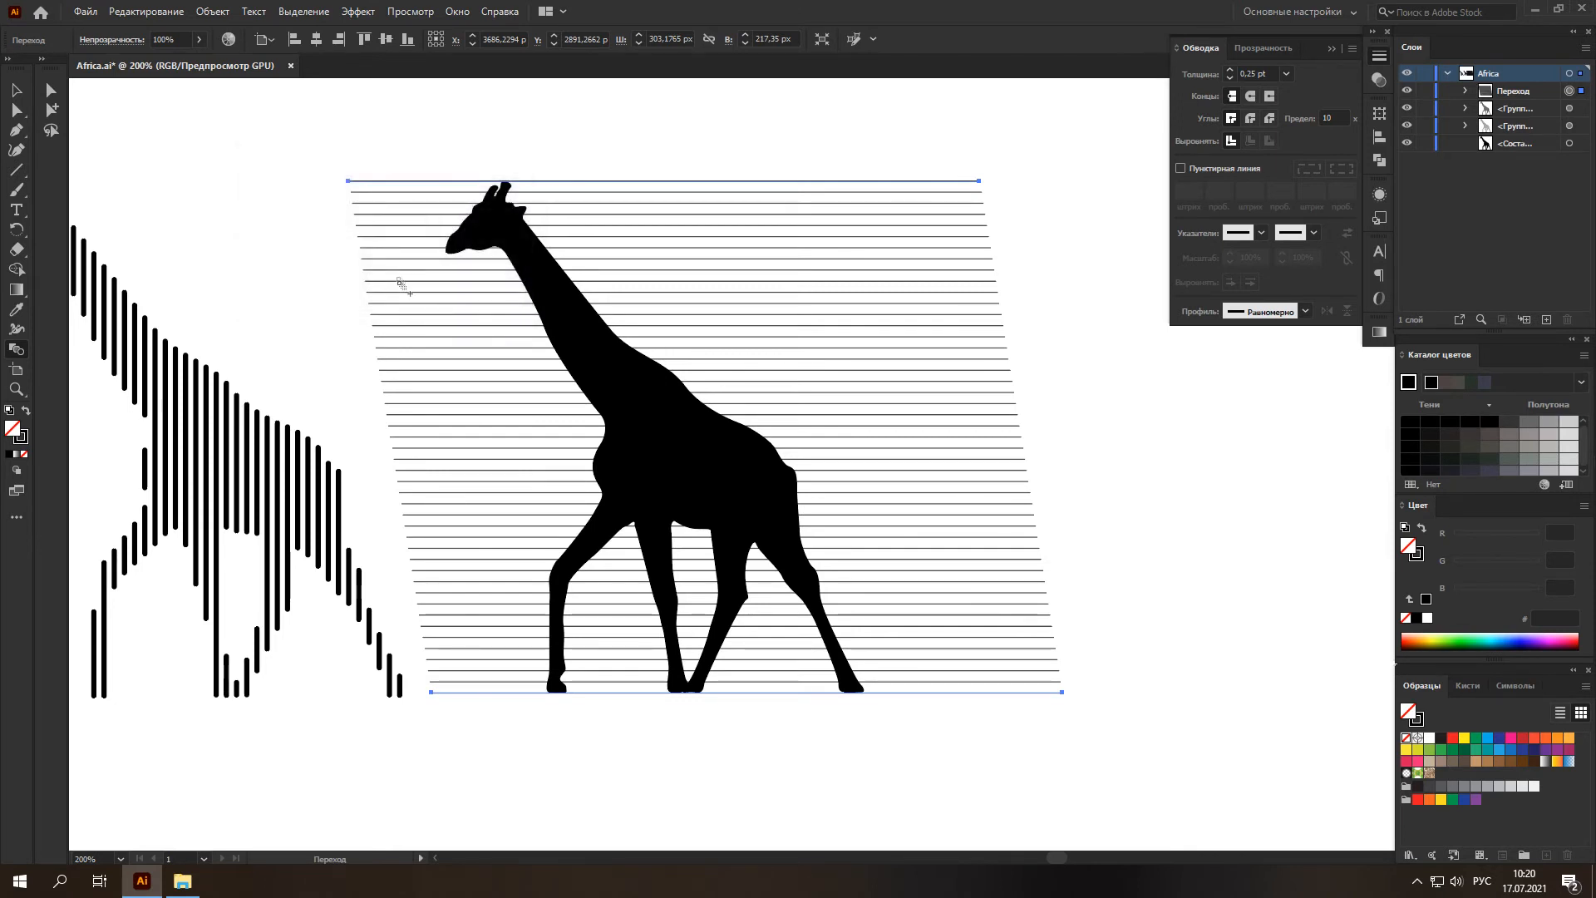
Expand the blend into separate horizontal lines.
click(213, 12)
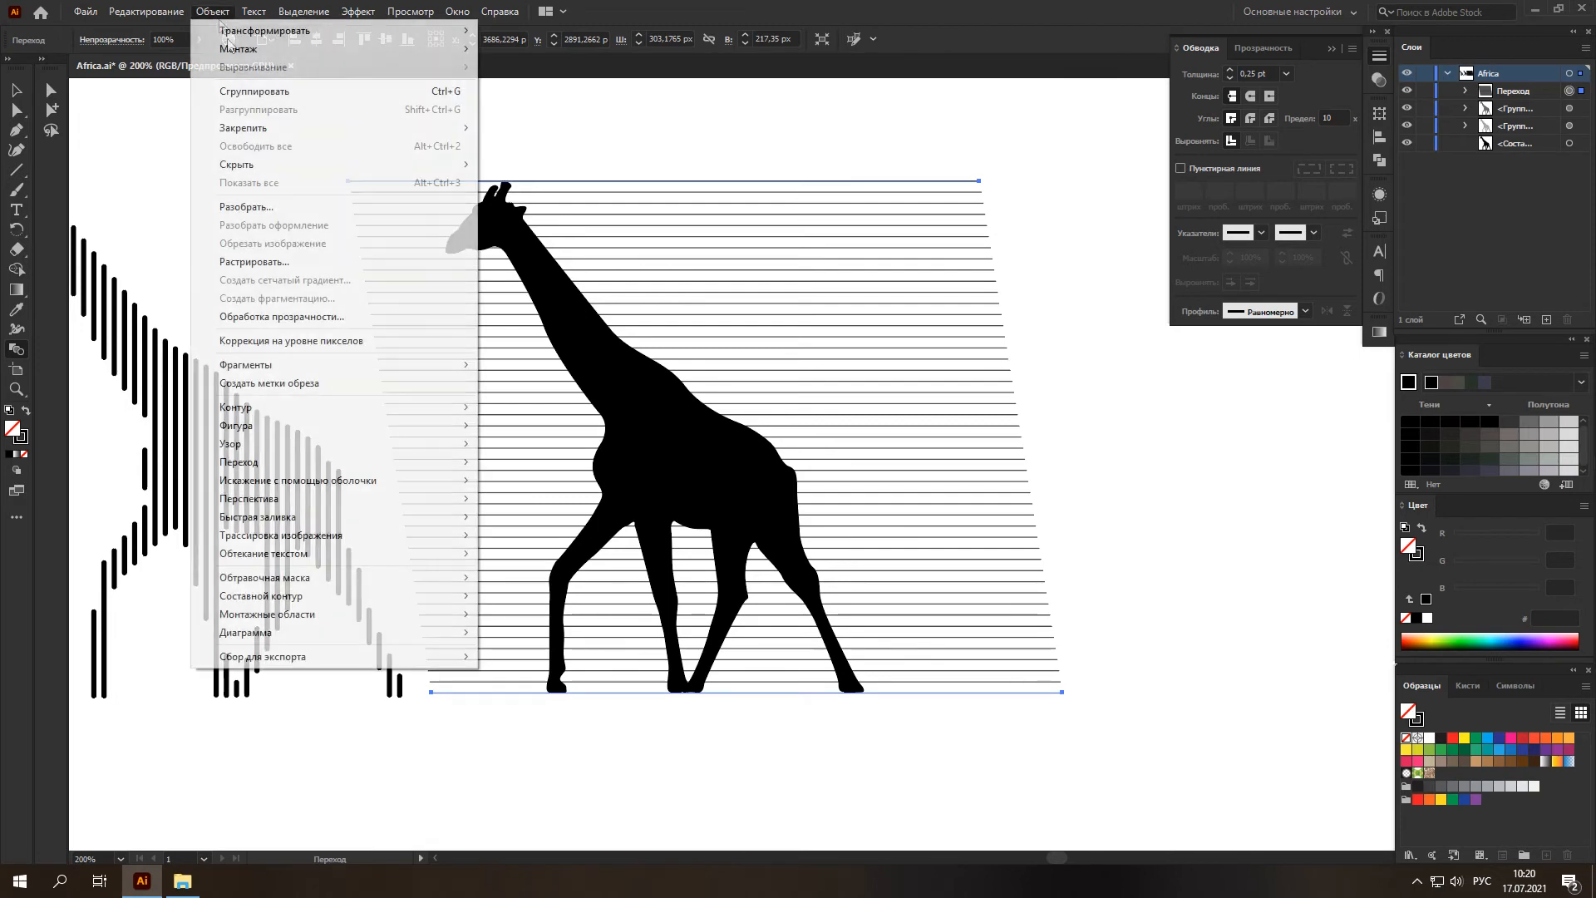
click(246, 206)
click(757, 535)
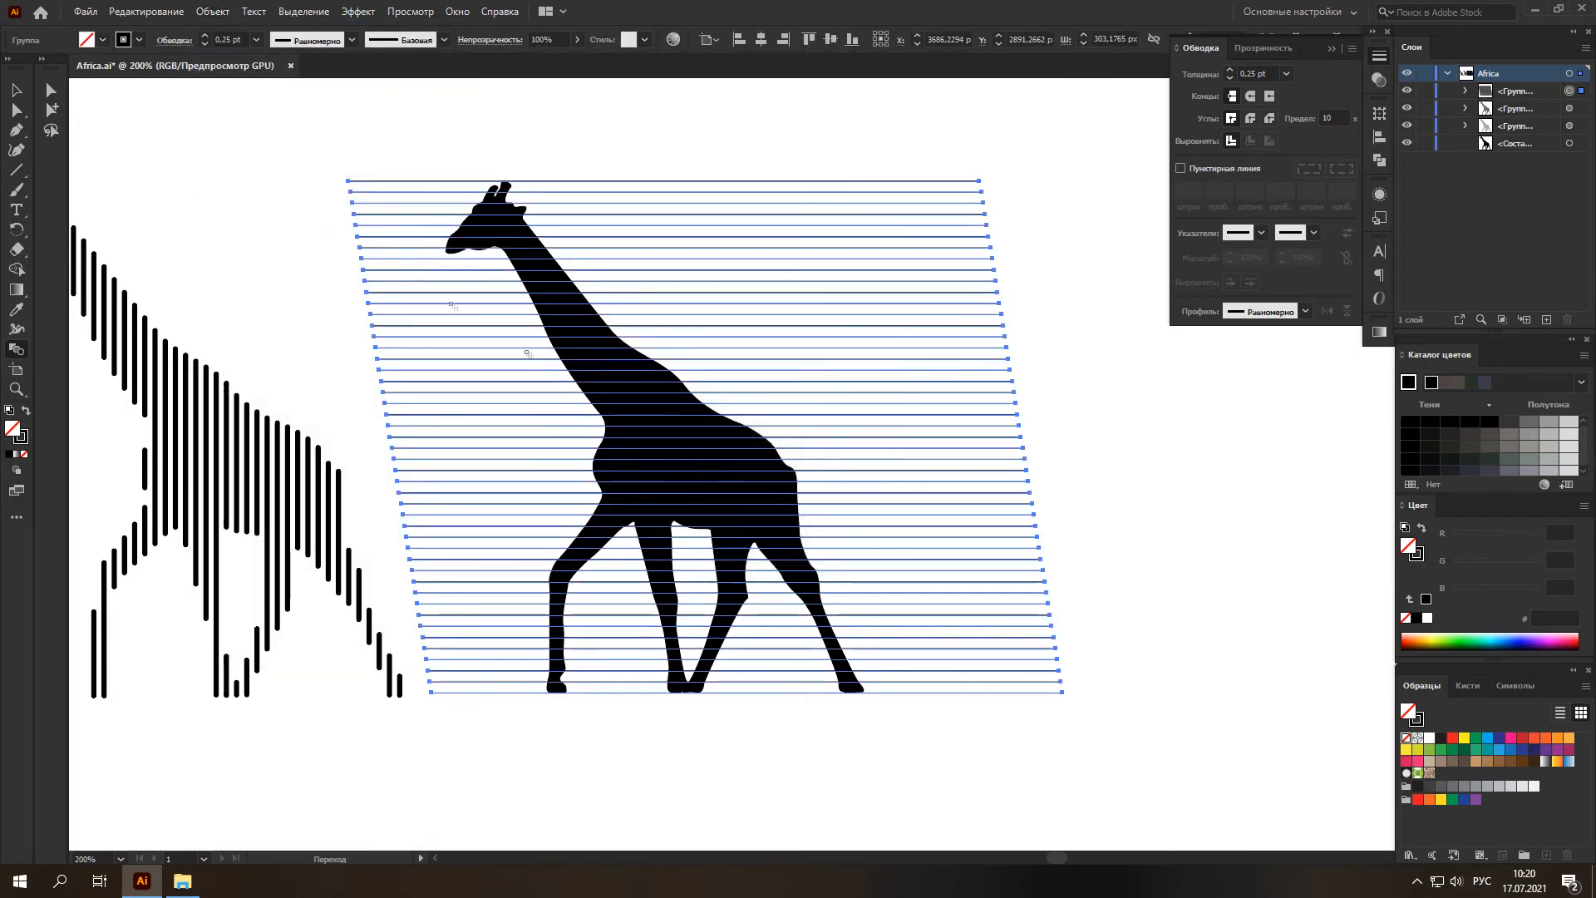
Select the horizontal lines together with the silhouette and erase the segments behind the giraffe's back with Shape Builder.
drag(567, 130, 781, 187)
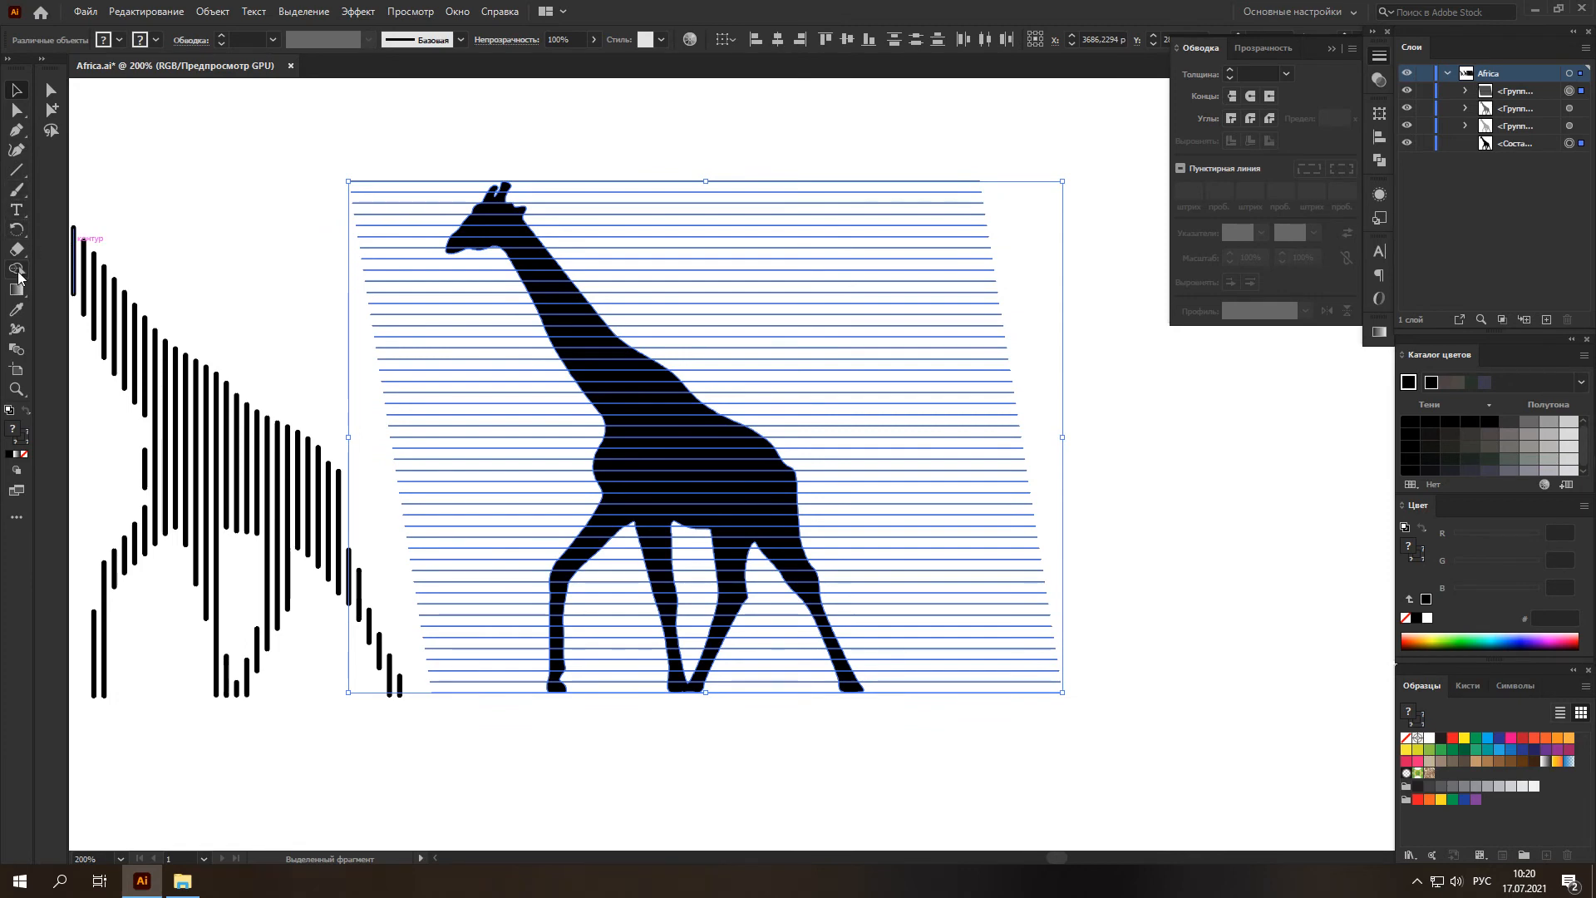
click(18, 269)
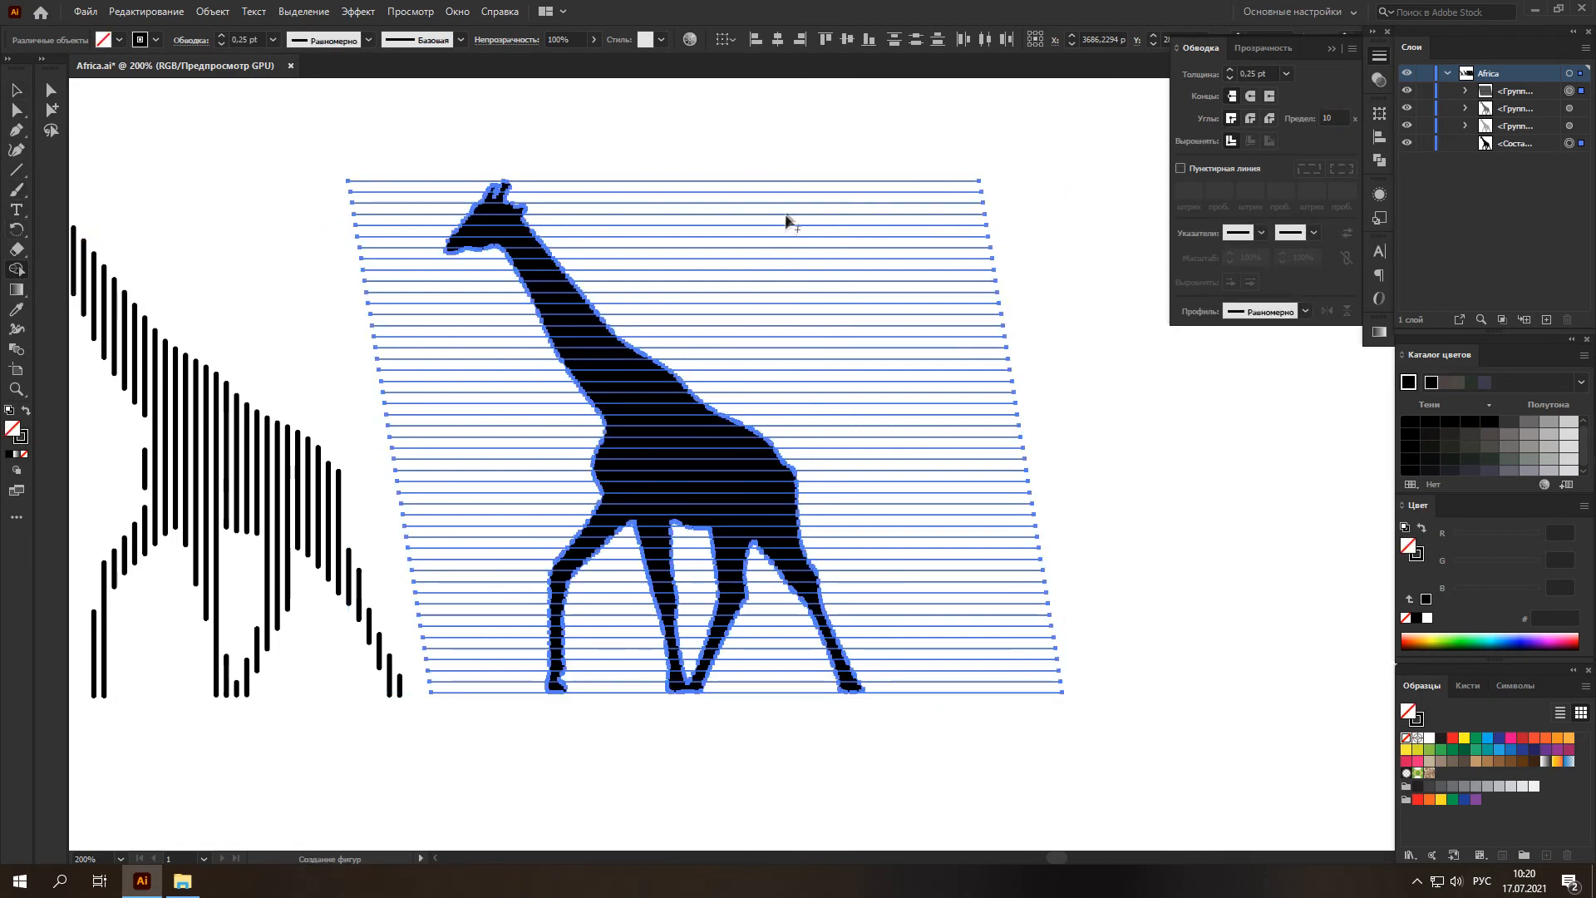
drag(848, 141, 946, 715)
Erase the horizontal line segments in the gaps between the giraffe's legs.
drag(793, 715, 754, 553)
scroll(753, 565, up, 6)
drag(758, 470, 761, 413)
scroll(737, 472, down, 4)
mouse_move(603, 727)
mouse_down()
mouse_move(606, 579)
mouse_move(570, 426)
mouse_up()
drag(453, 764, 487, 414)
scroll(480, 540, down, 2)
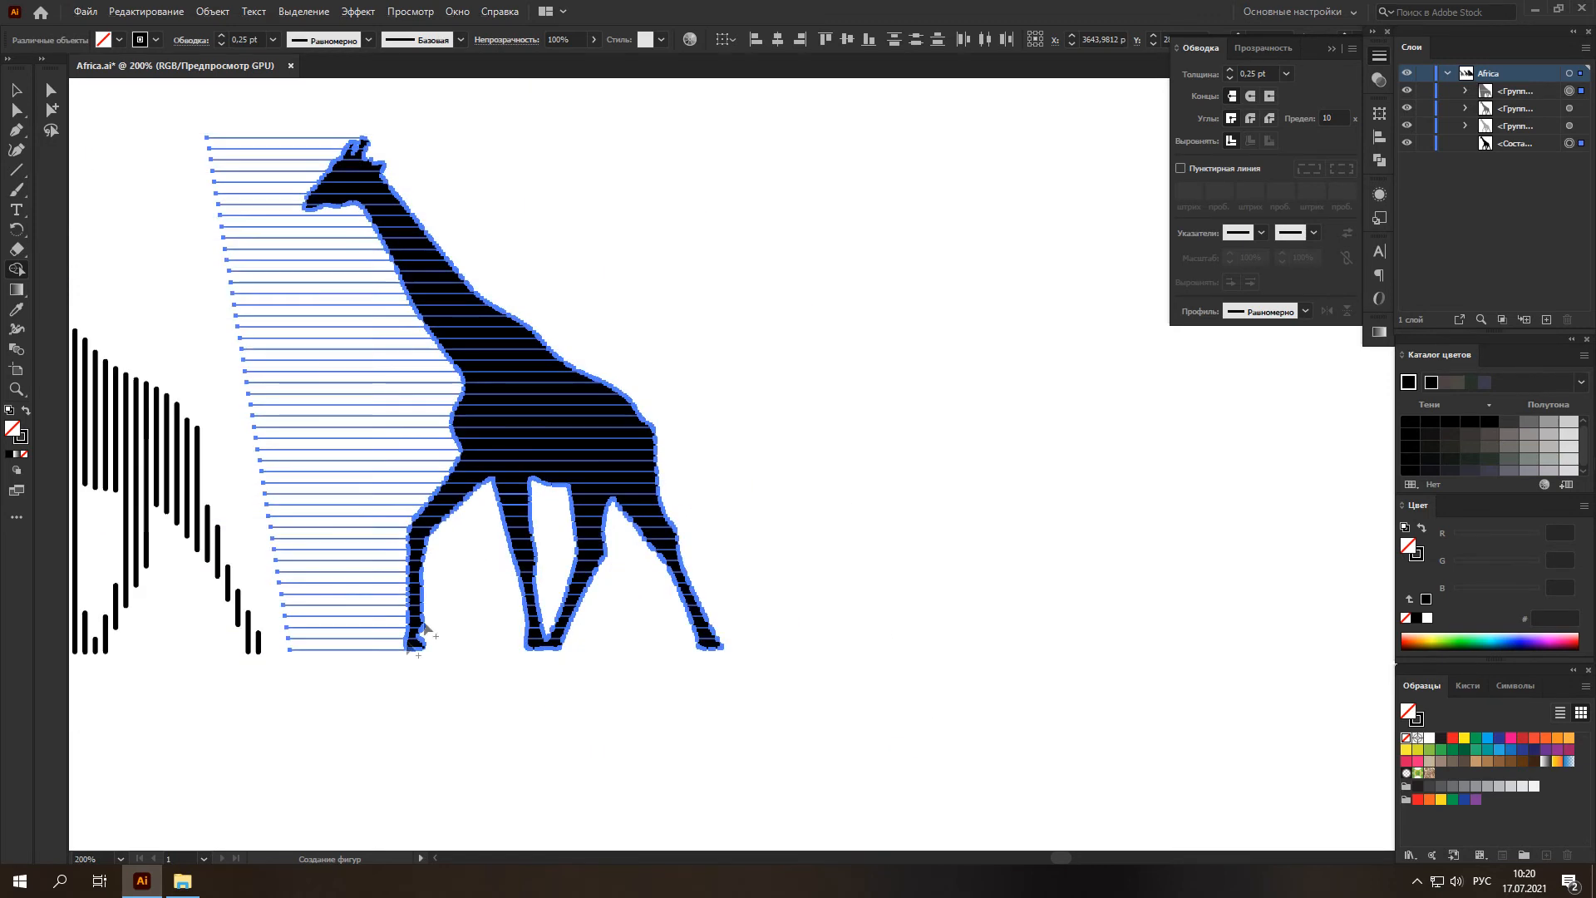
Erase the horizontal line segments in front of the giraffe and the small segment beneath its jaw.
drag(352, 561, 242, 249)
scroll(379, 142, up, 5)
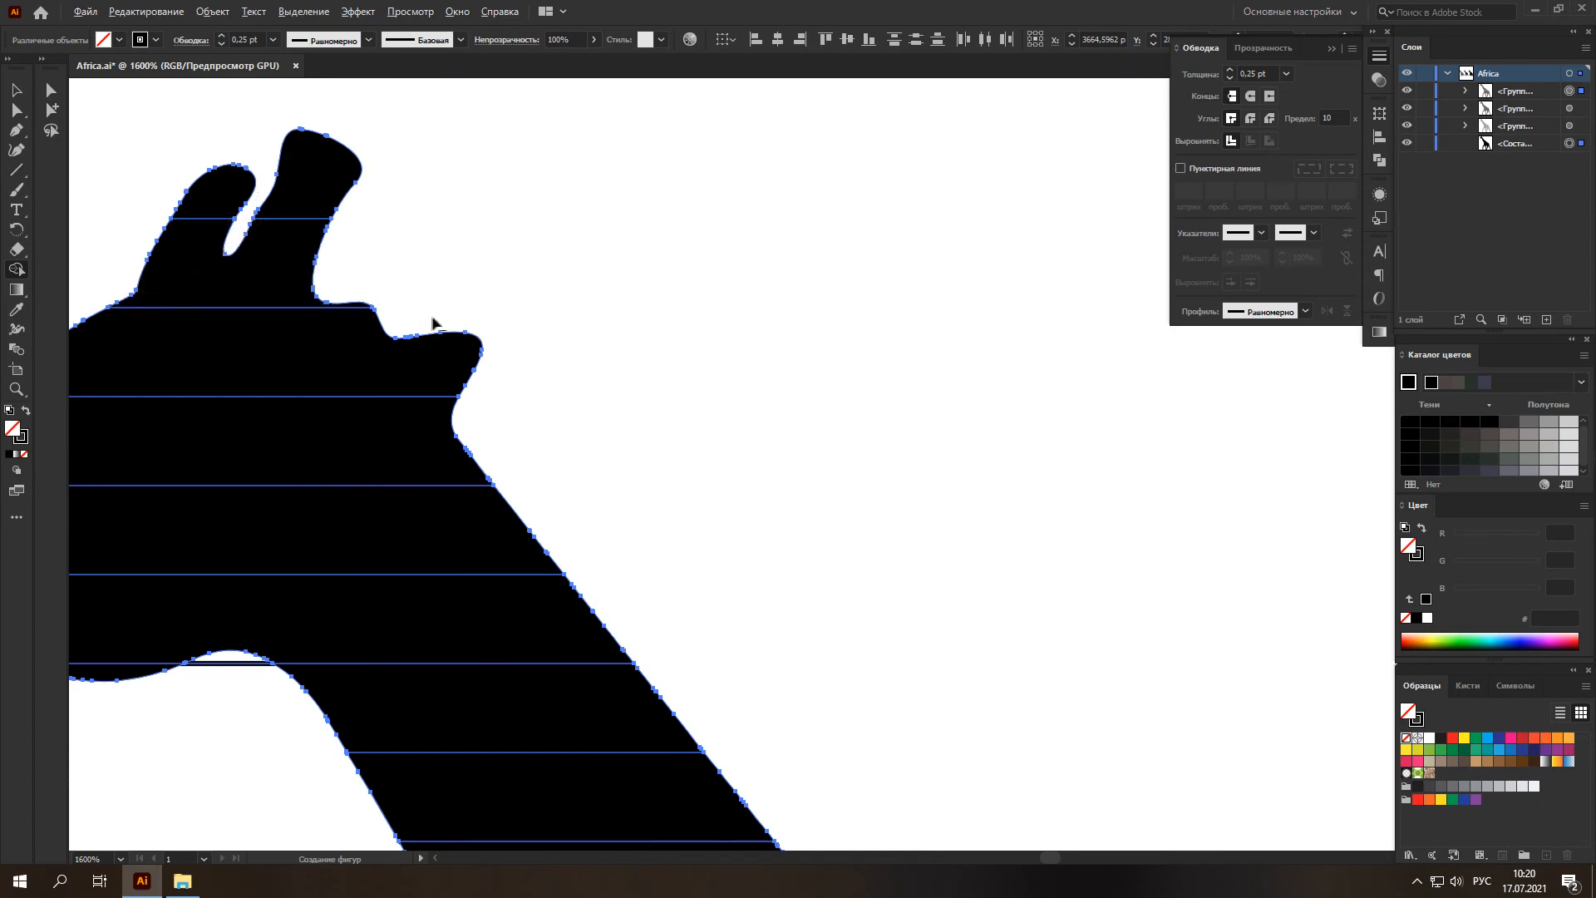
scroll(399, 390, down, 2)
scroll(349, 506, up, 3)
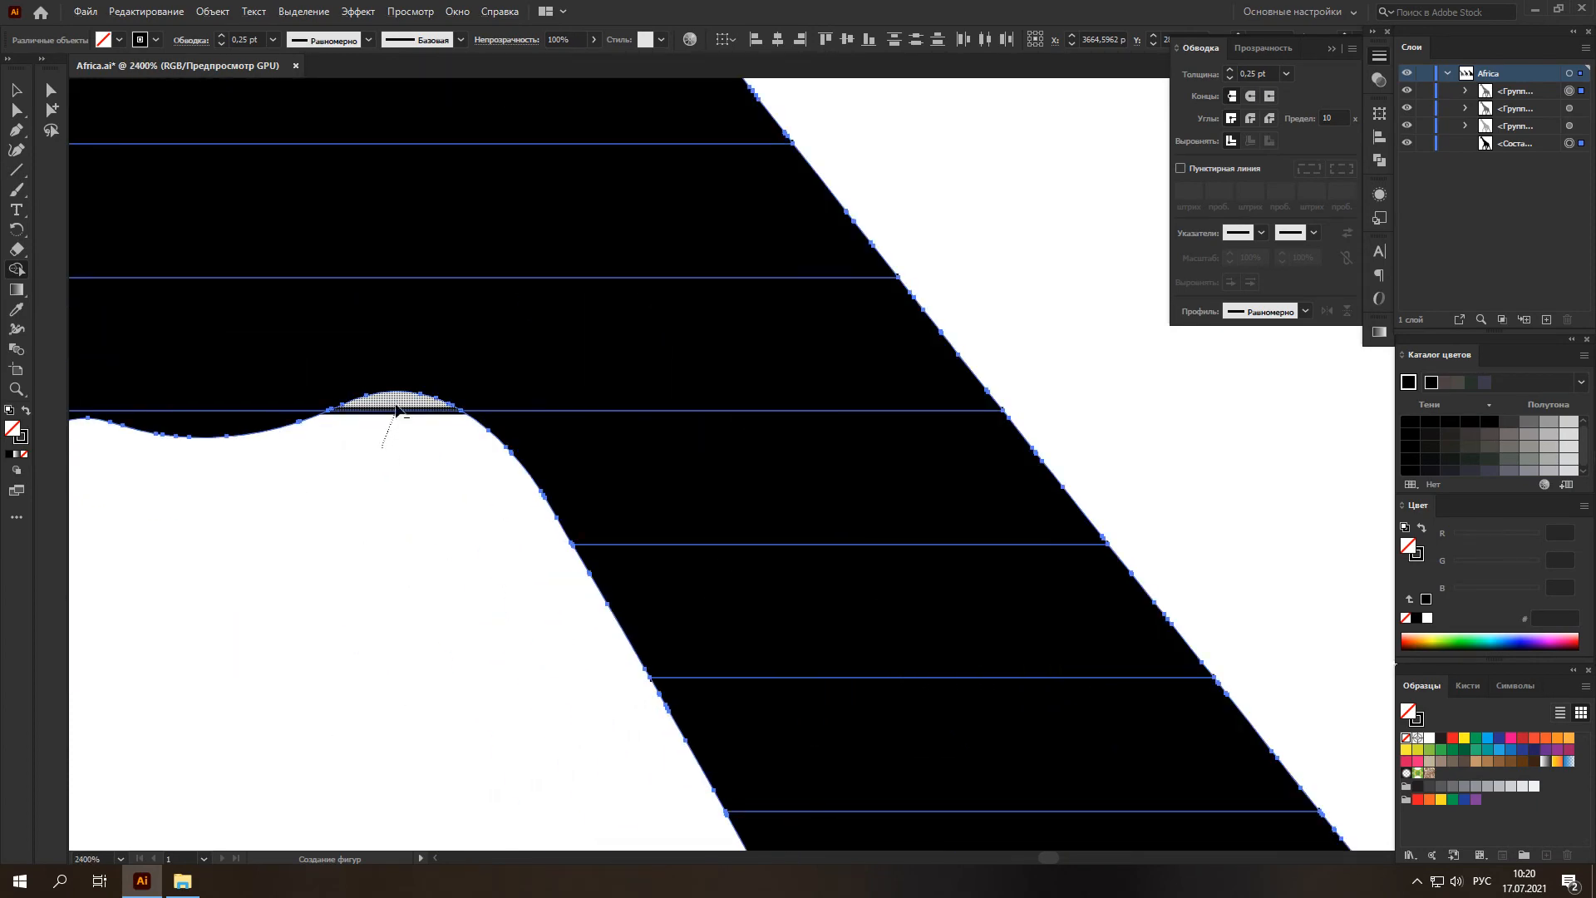
scroll(399, 424, down, 4)
Erase the remaining line segment in the narrow notch just above the two joined middle hooves.
scroll(715, 431, down, 10)
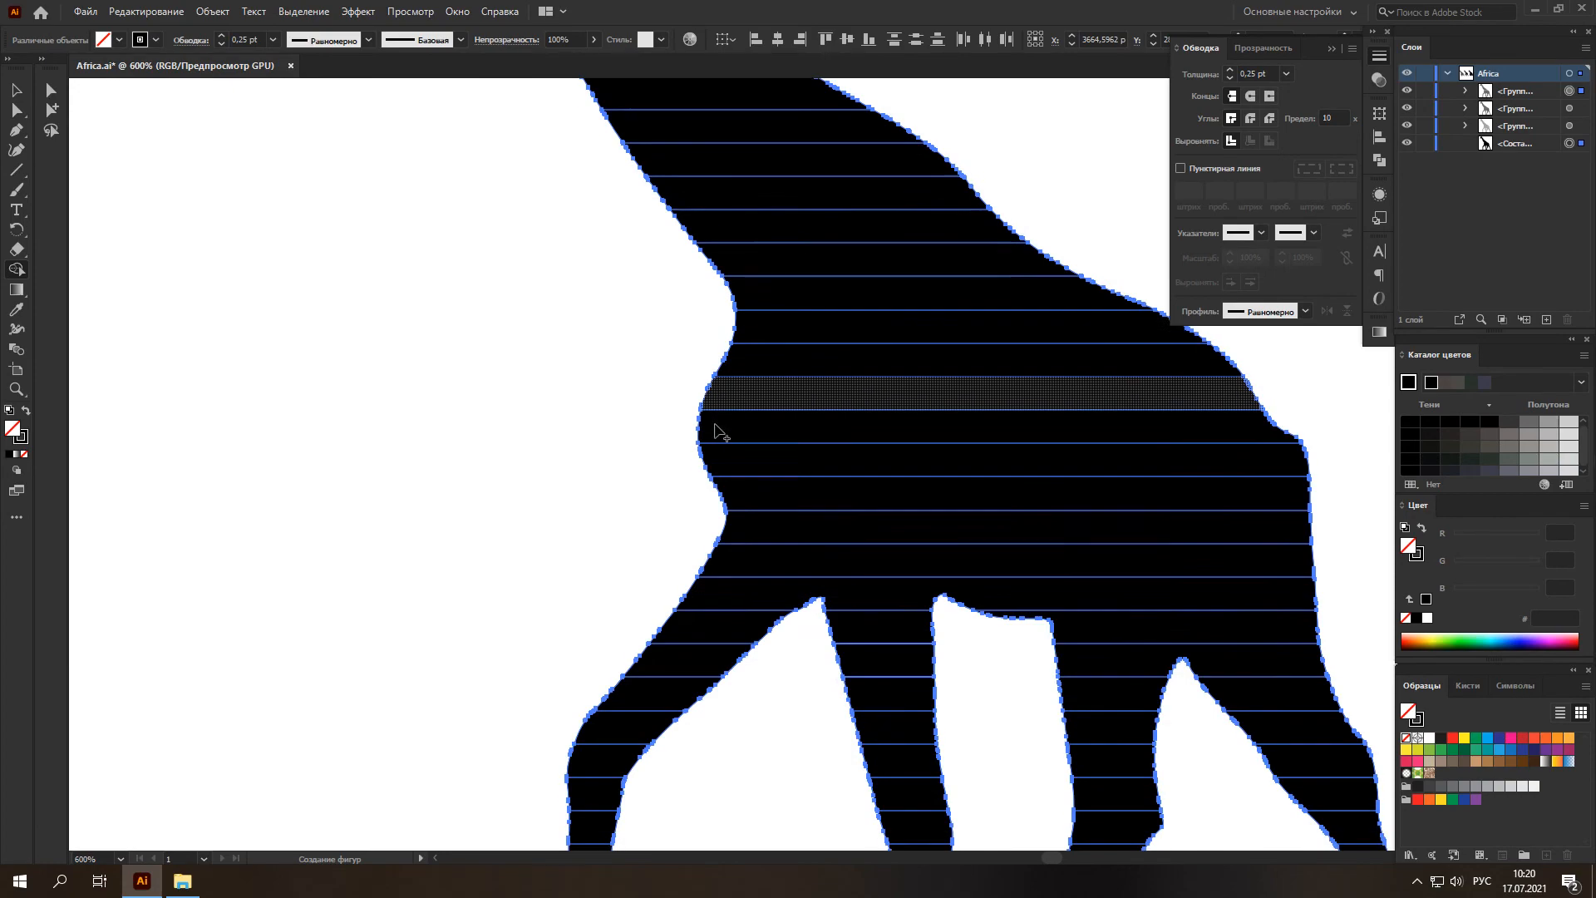
scroll(729, 440, up, 5)
click(692, 431)
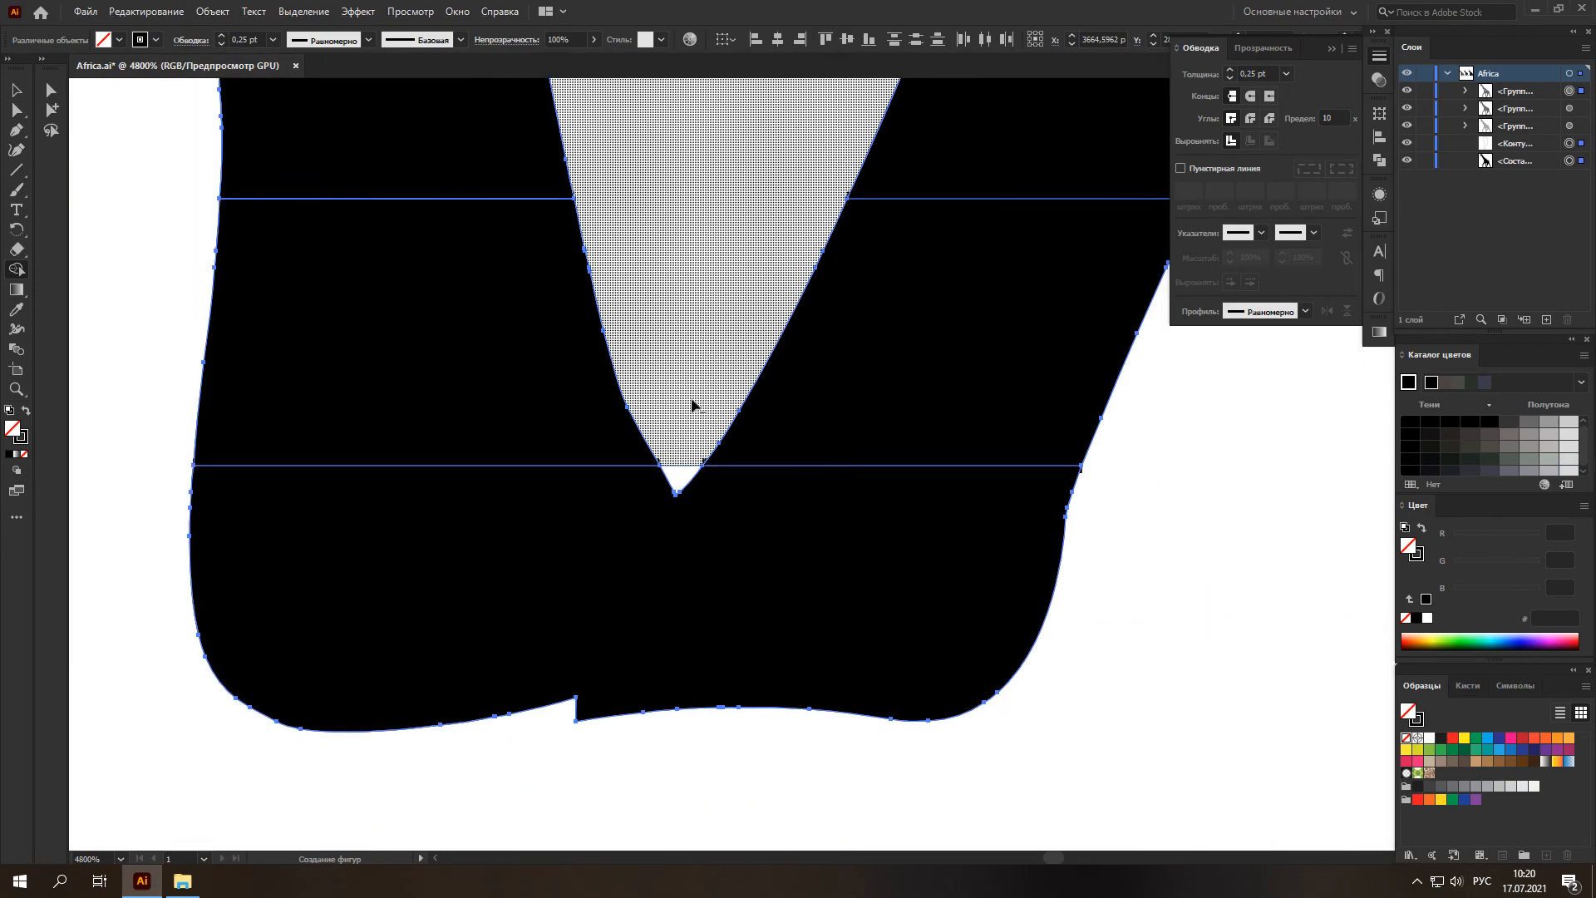
drag(683, 440, 697, 453)
scroll(725, 441, down, 7)
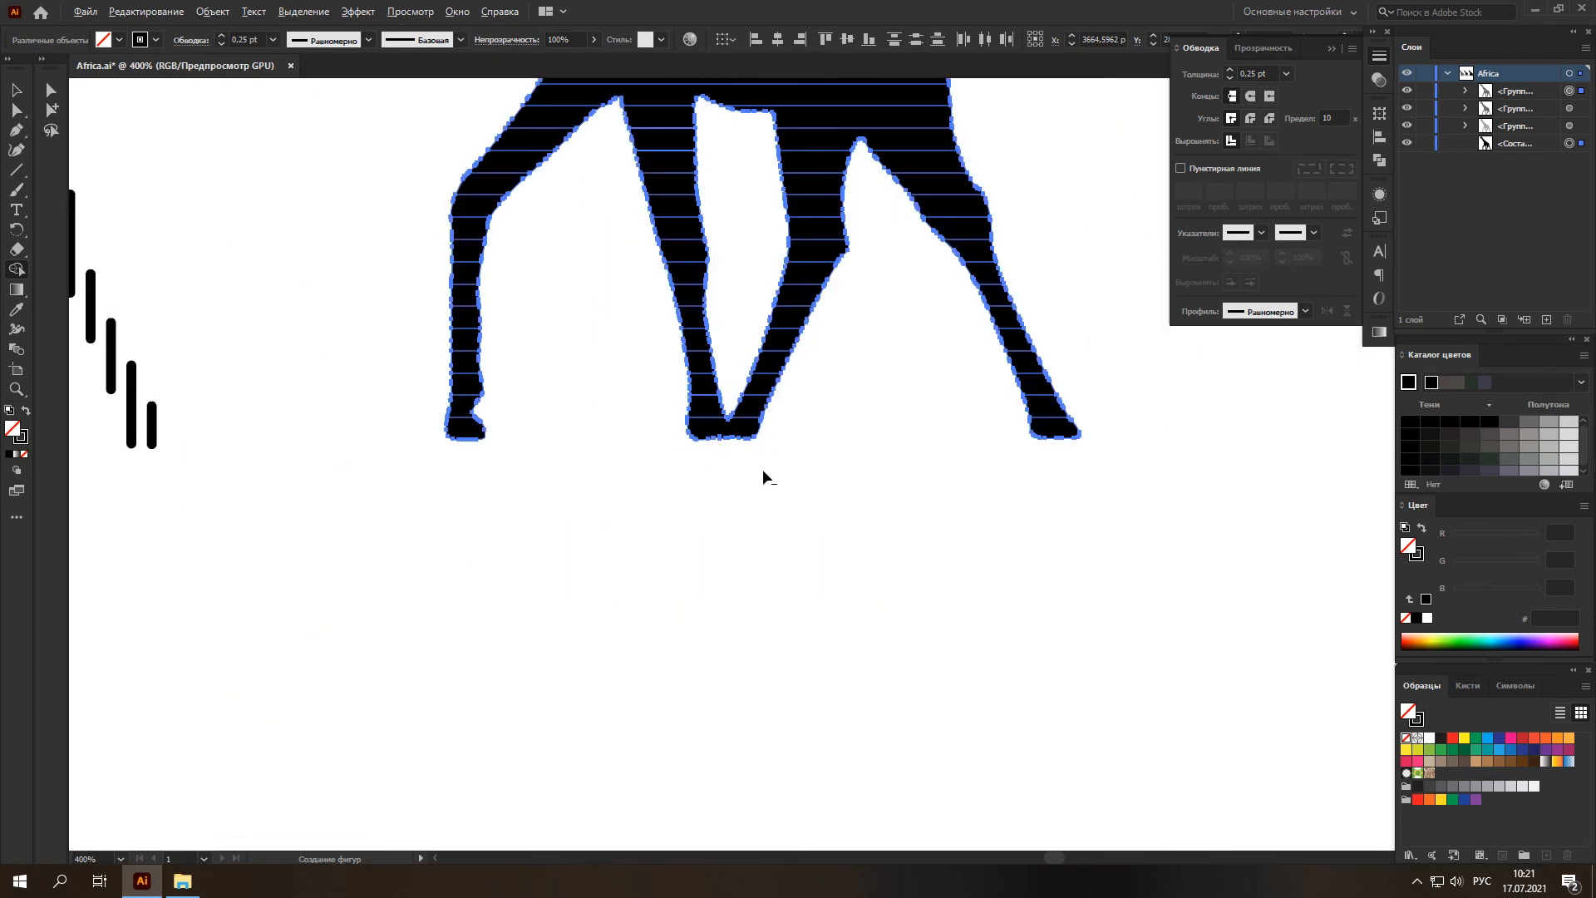
scroll(841, 404, up, 2)
scroll(841, 402, down, 3)
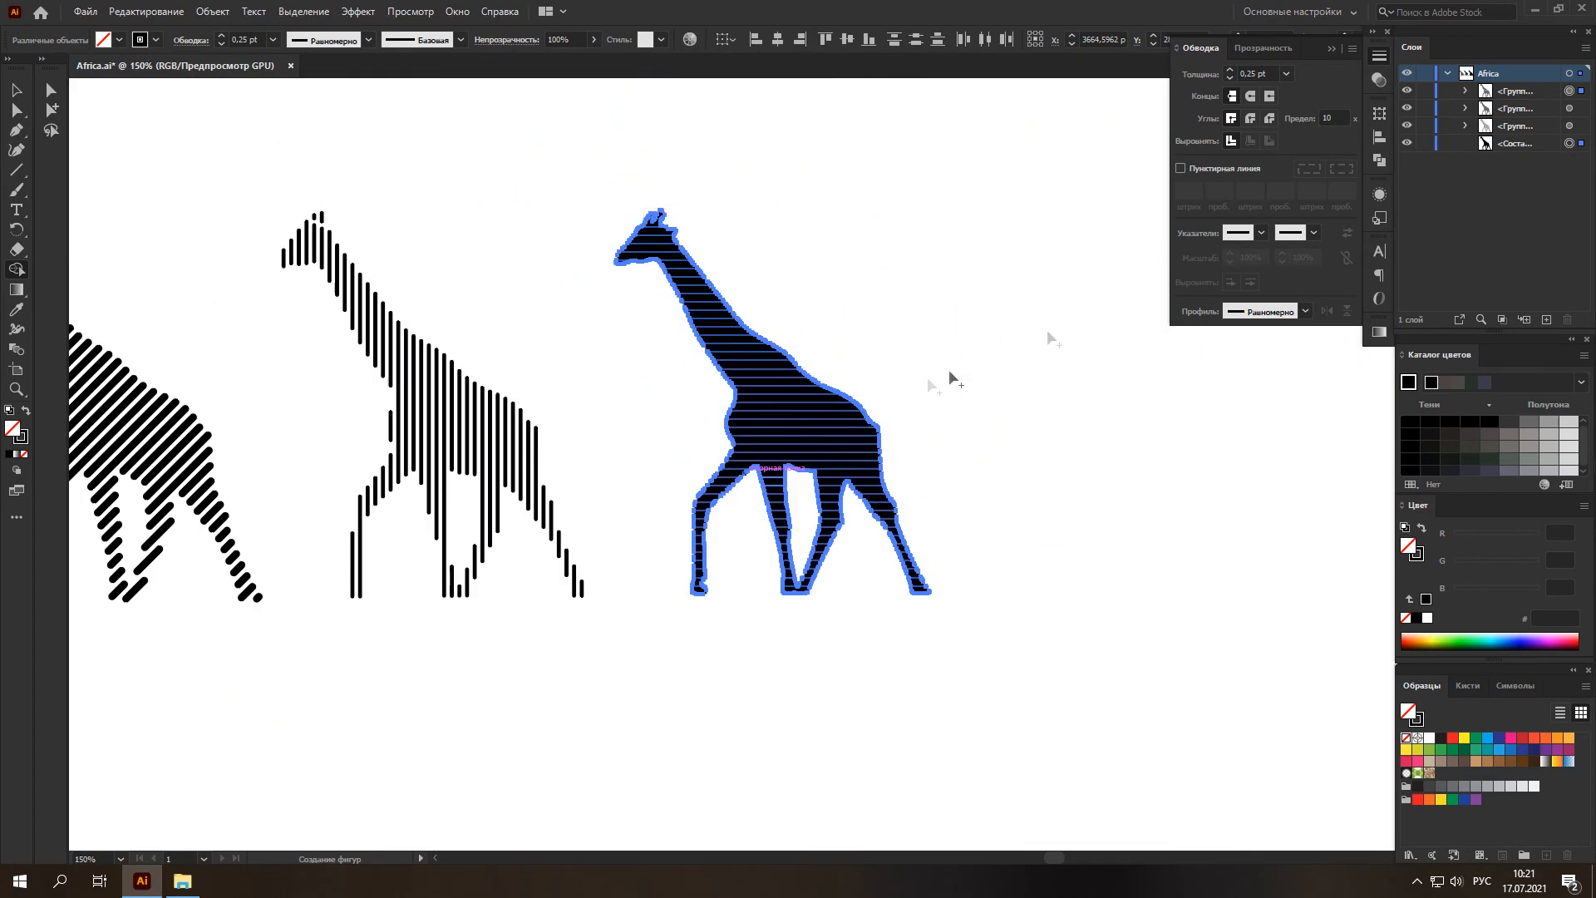
Hide the giraffe silhouette and give the group of horizontal lines a 2 pt stroke with round caps.
click(1406, 142)
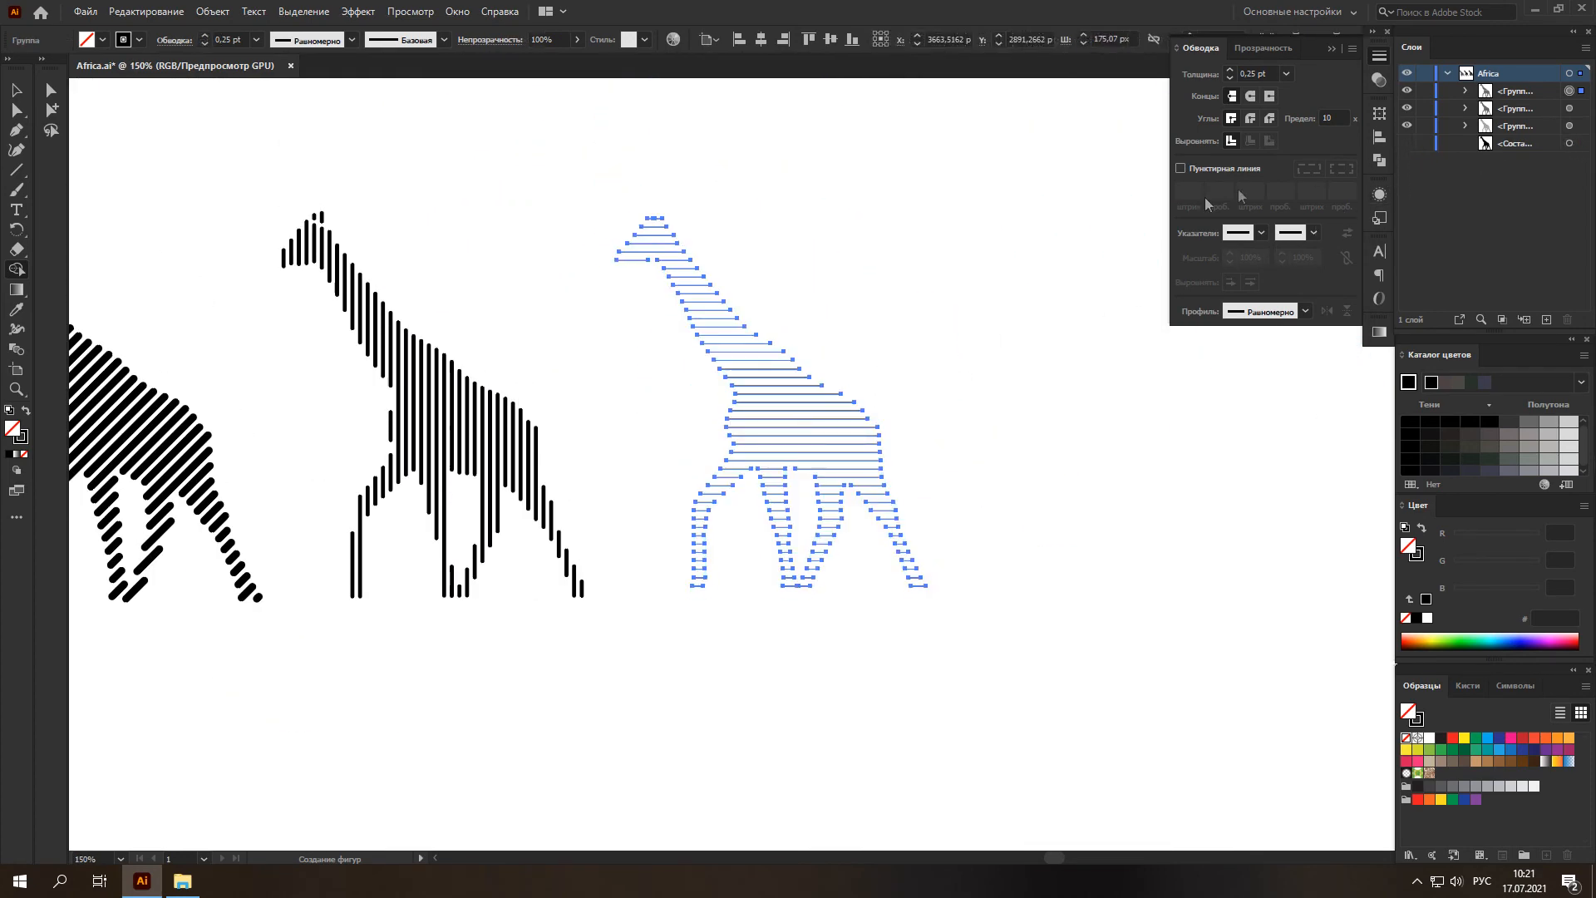
click(18, 92)
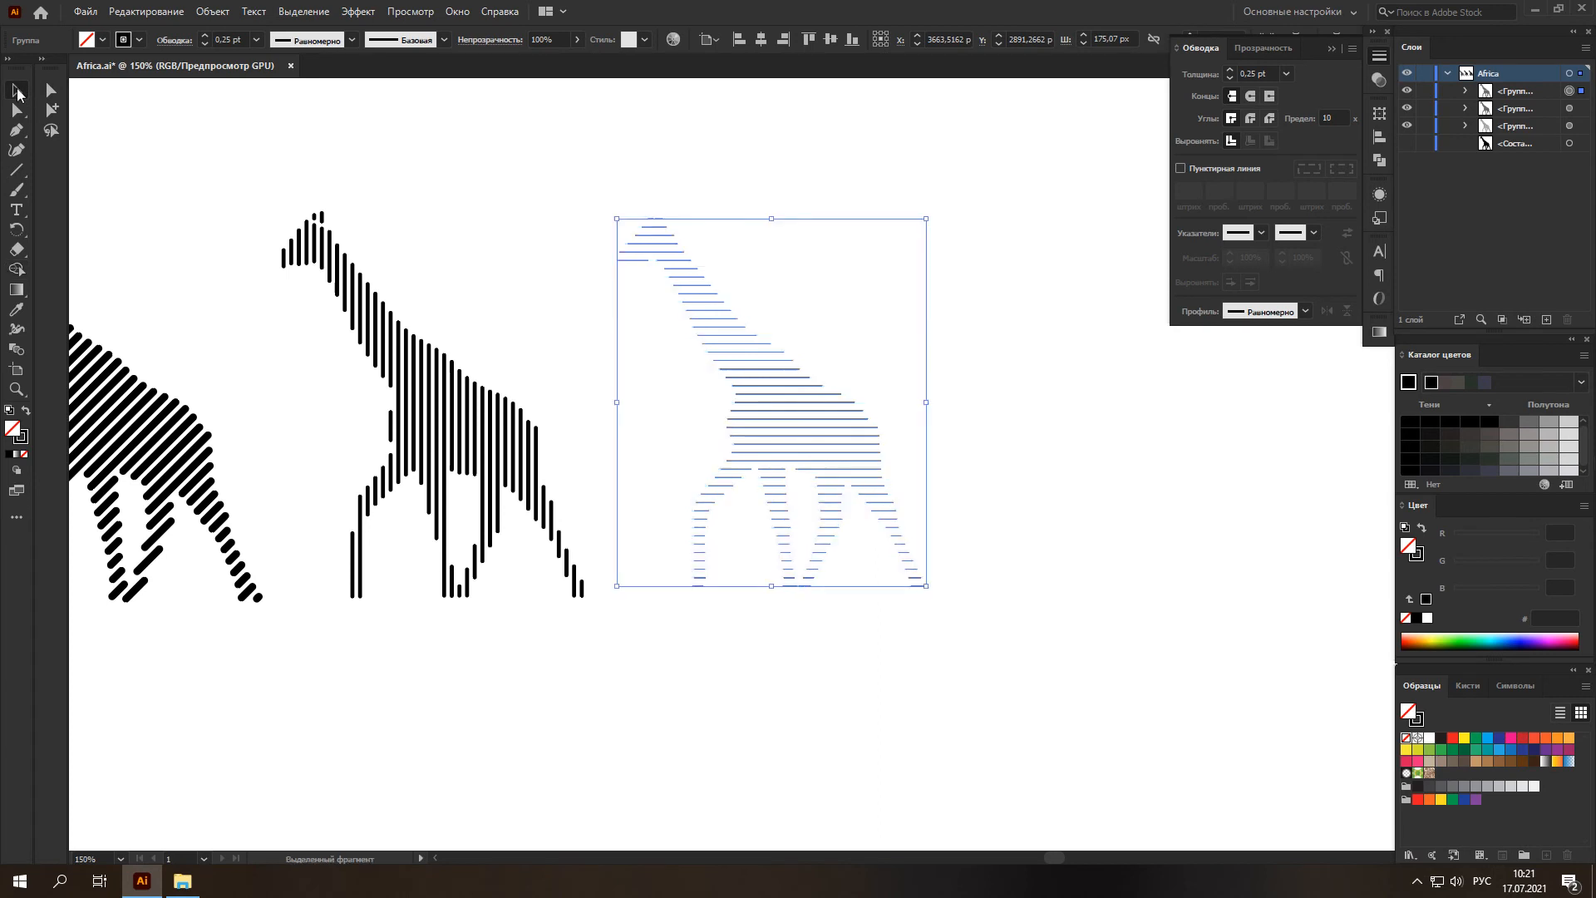
click(1229, 72)
click(1229, 70)
click(1230, 70)
click(1229, 70)
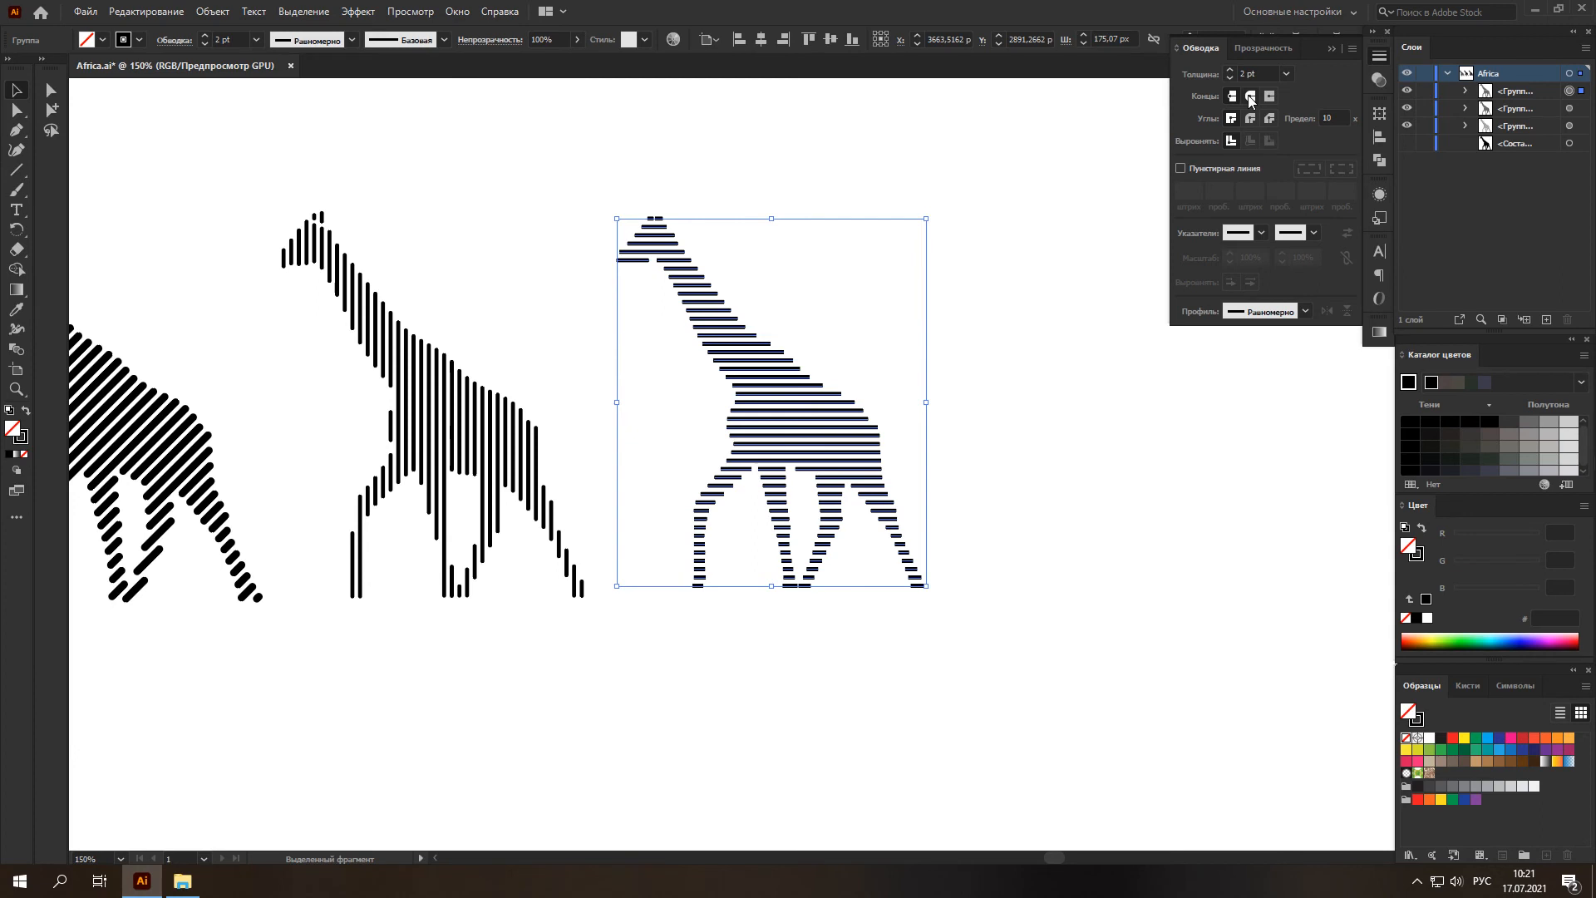
click(985, 417)
Widen the gaps at the tops of the giraffe's legs by shortening the inner ends of the hind-leg and front-leg line segments.
scroll(857, 515, up, 2)
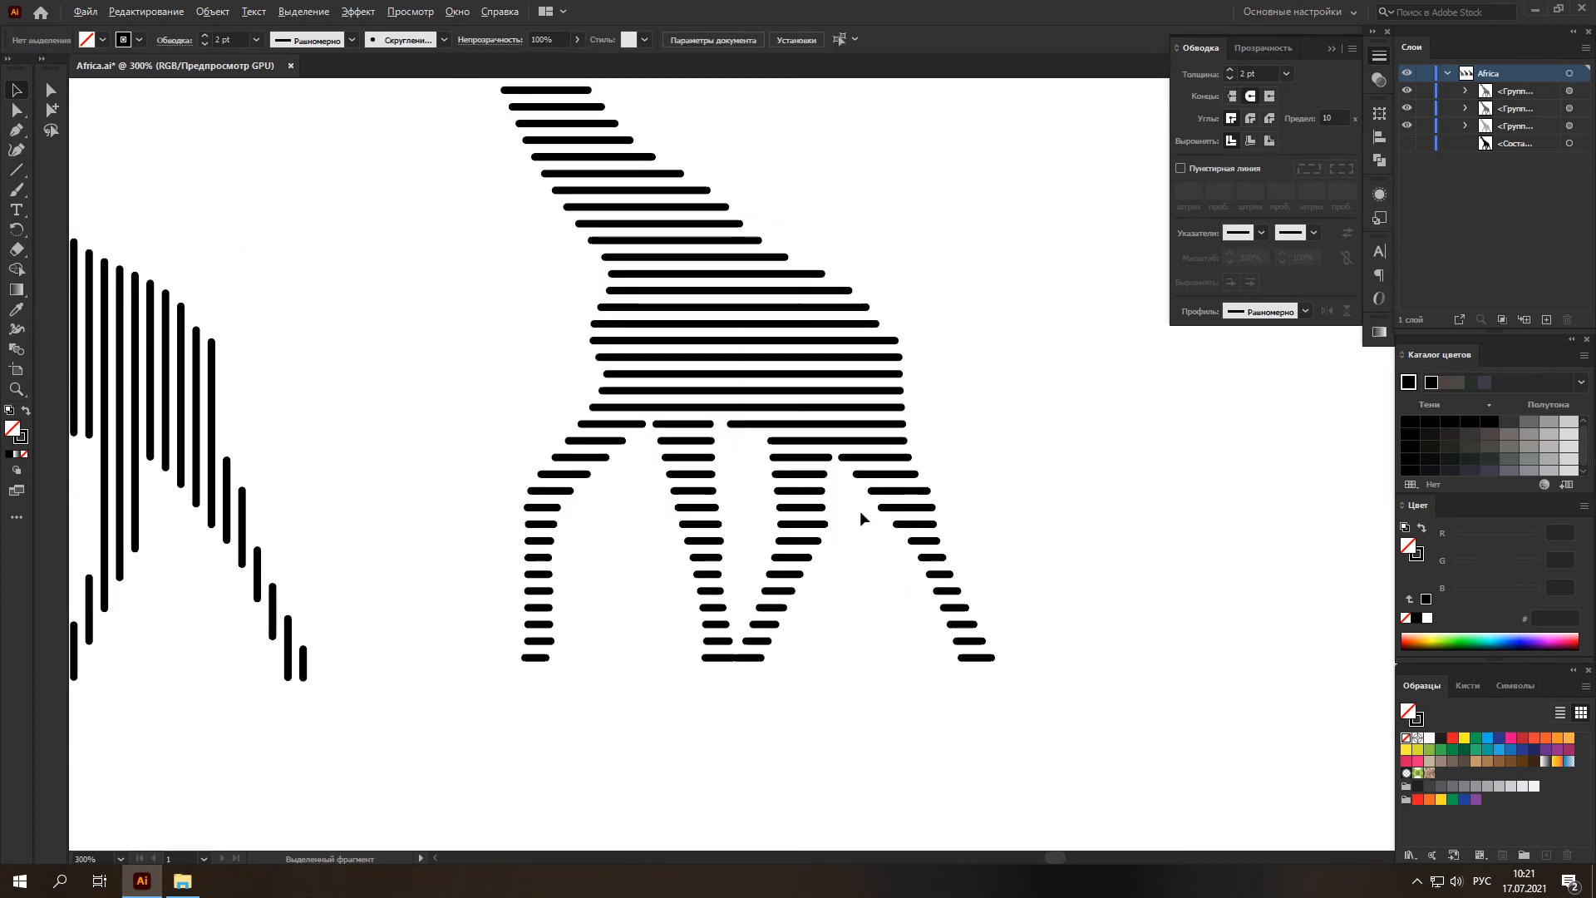
scroll(774, 472, up, 3)
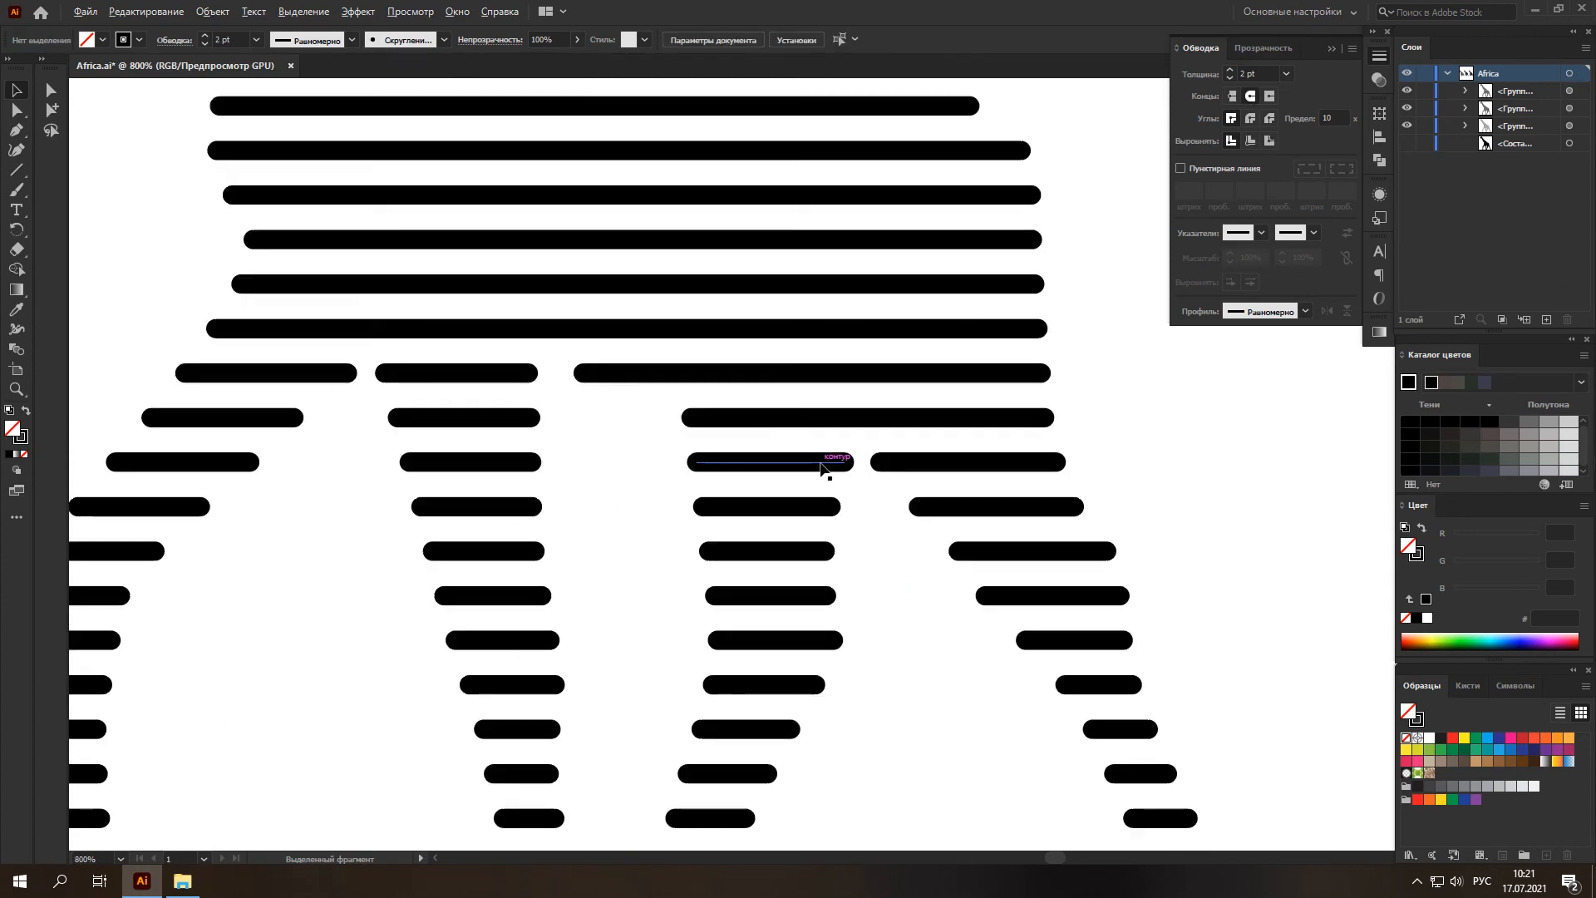
key(a)
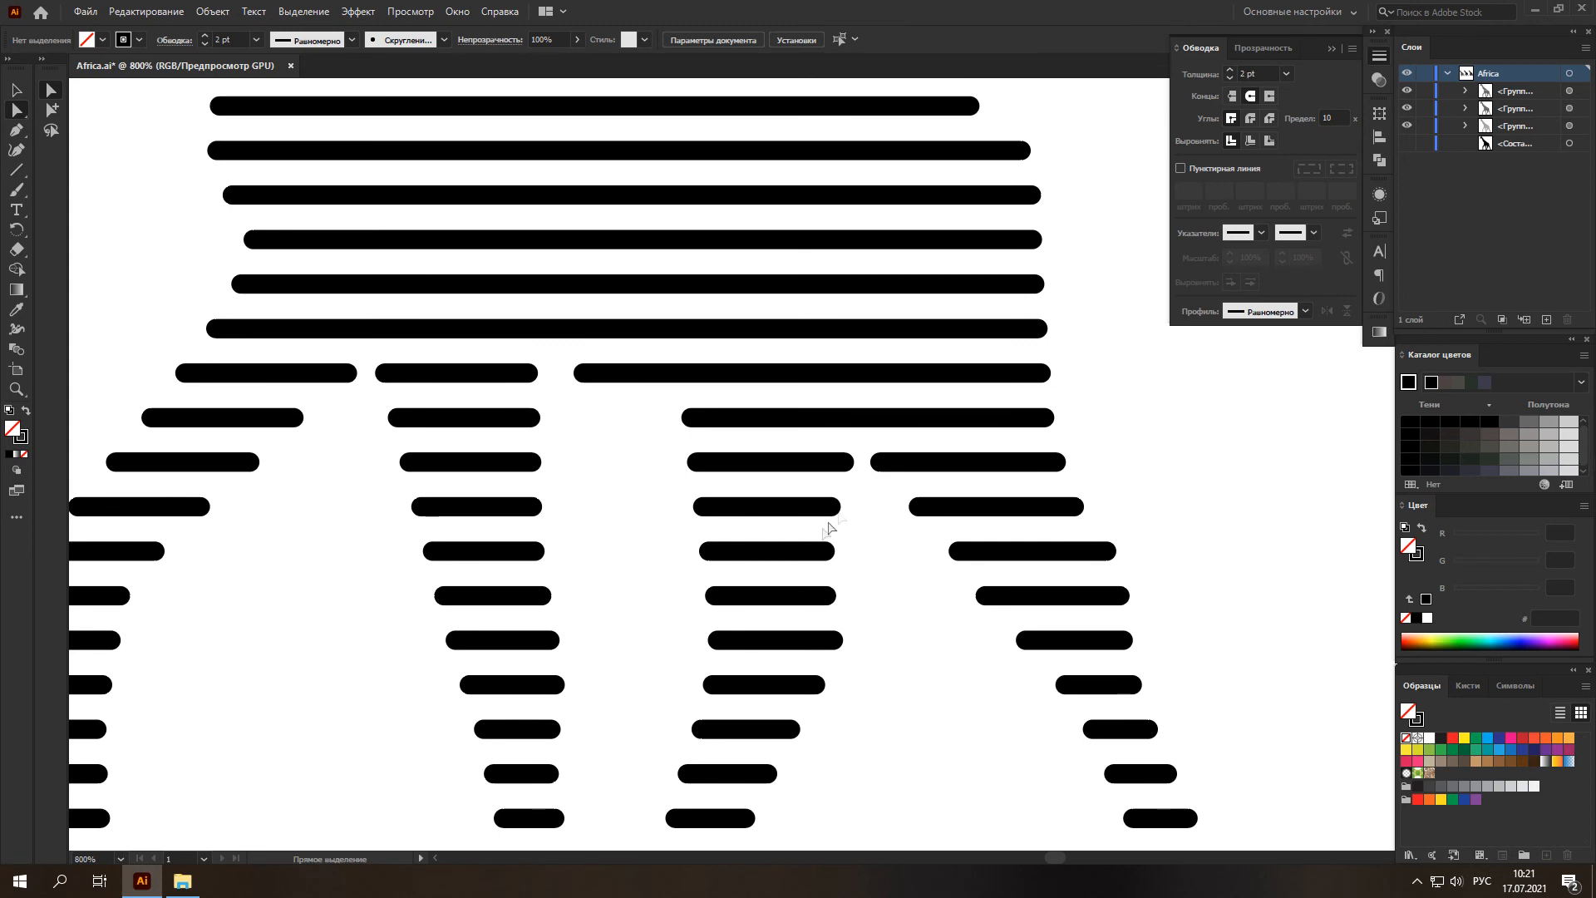
click(880, 461)
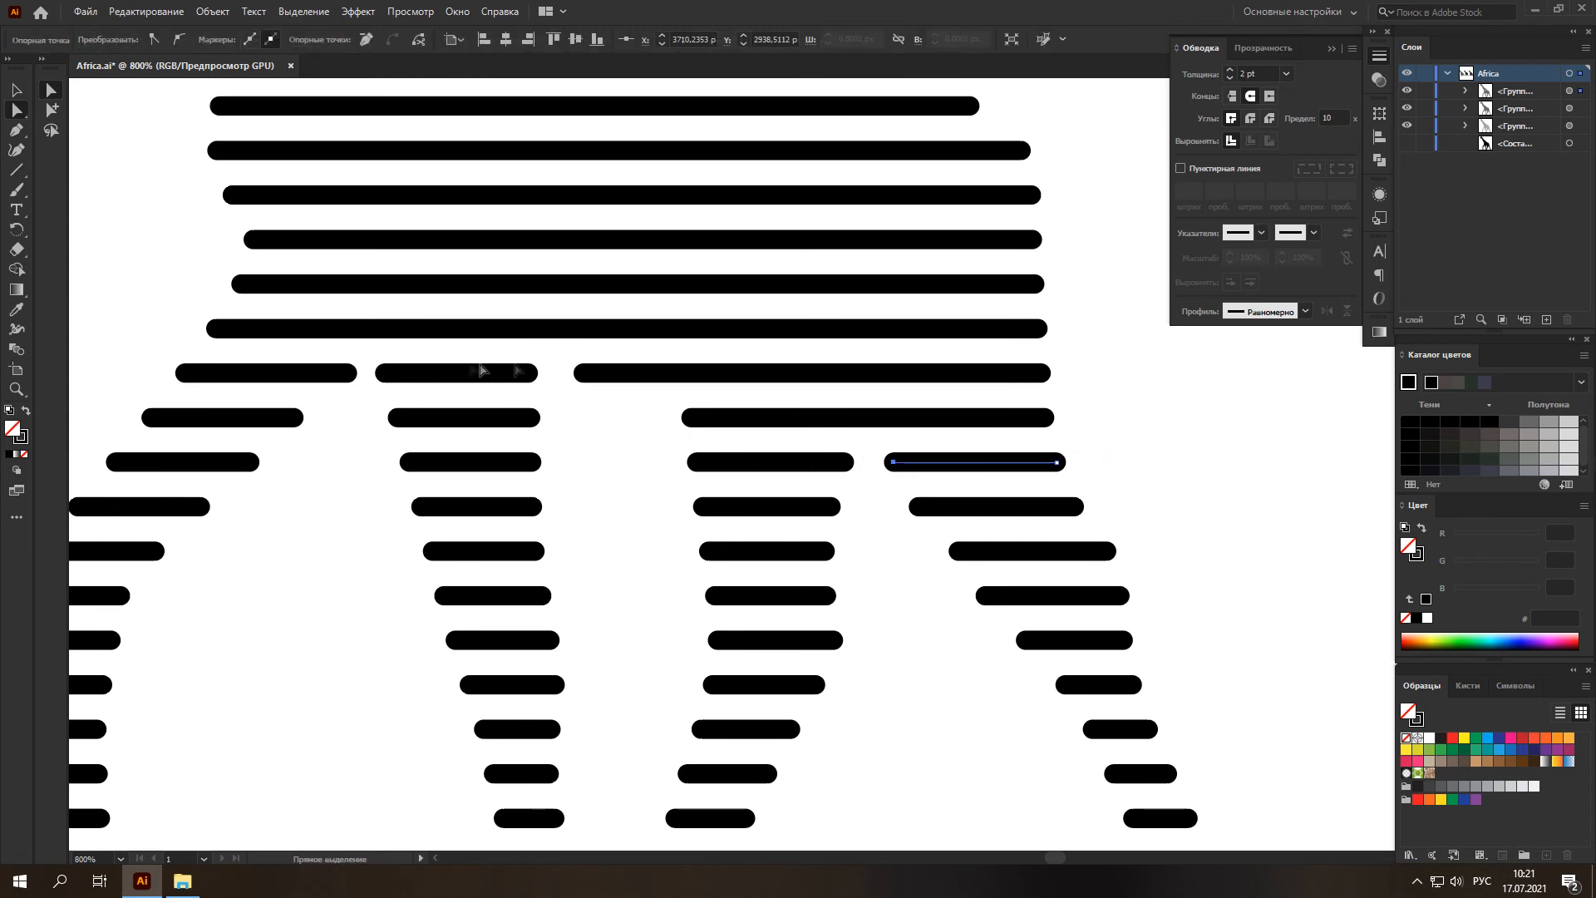
drag(344, 375, 330, 375)
click(394, 447)
Shorten the lowest head segment at its inner end to widen the gap between the giraffe's jaw and neck.
scroll(405, 453, down, 4)
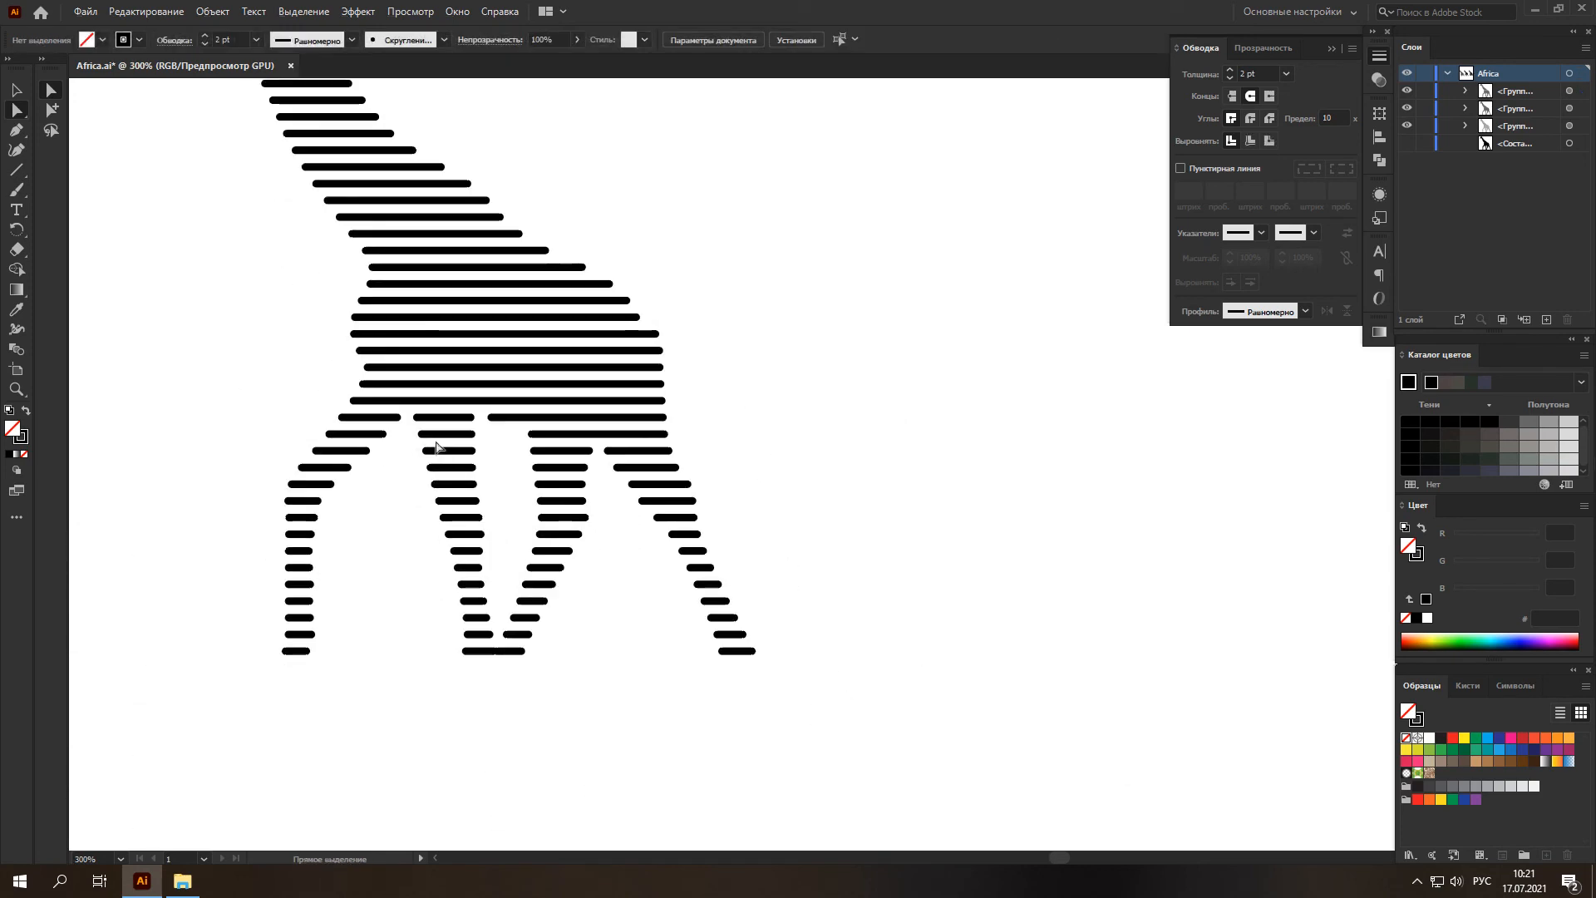
scroll(293, 307, up, 2)
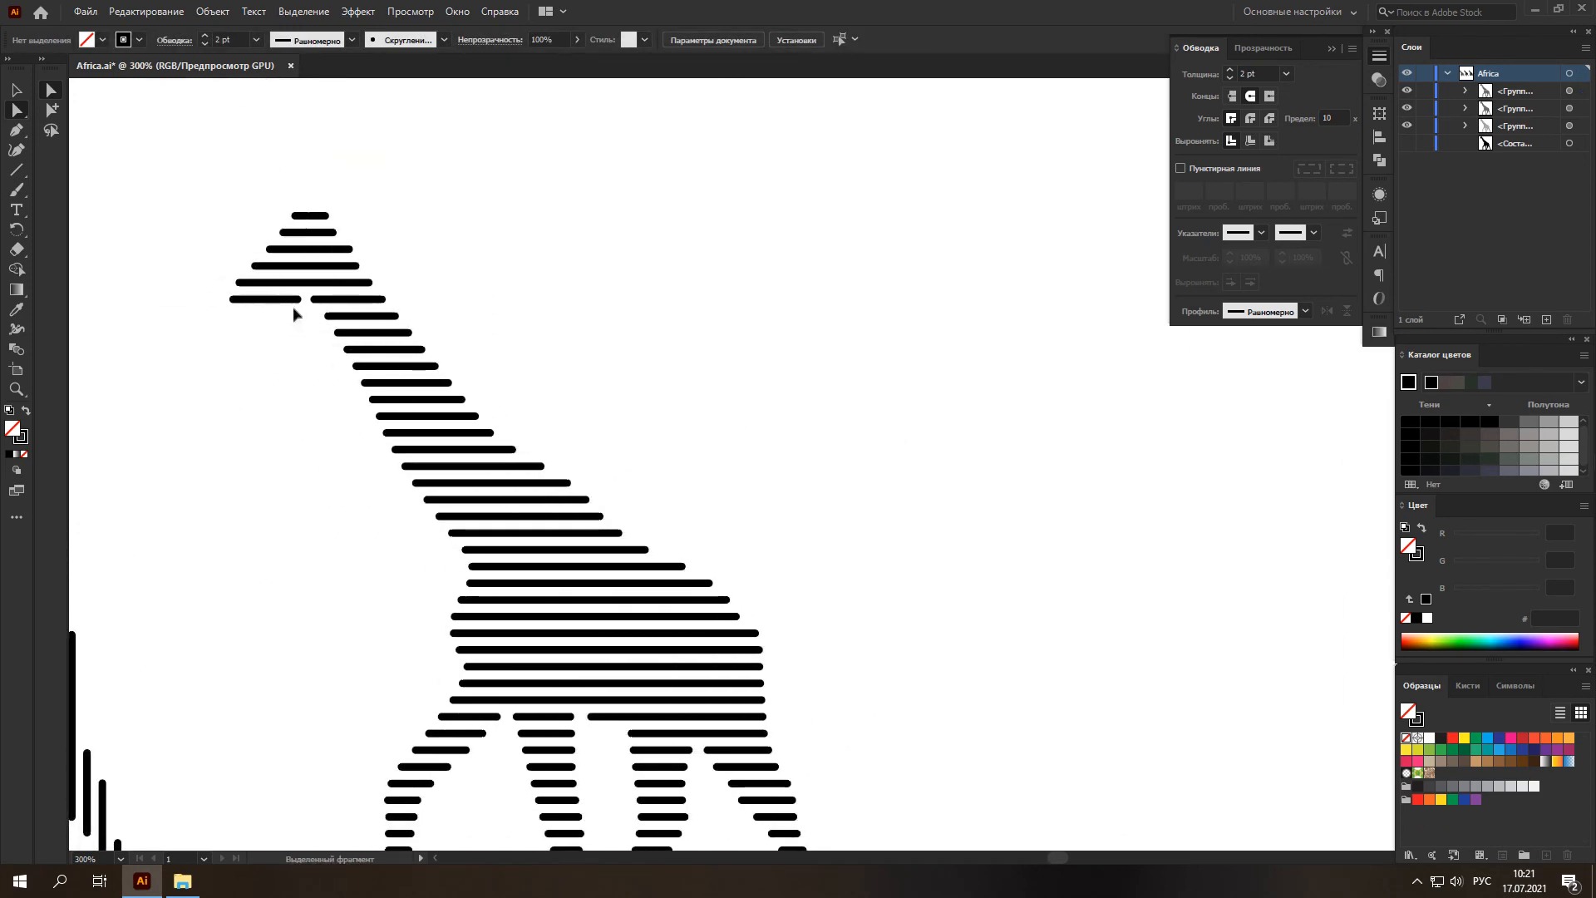
scroll(292, 307, left, 2)
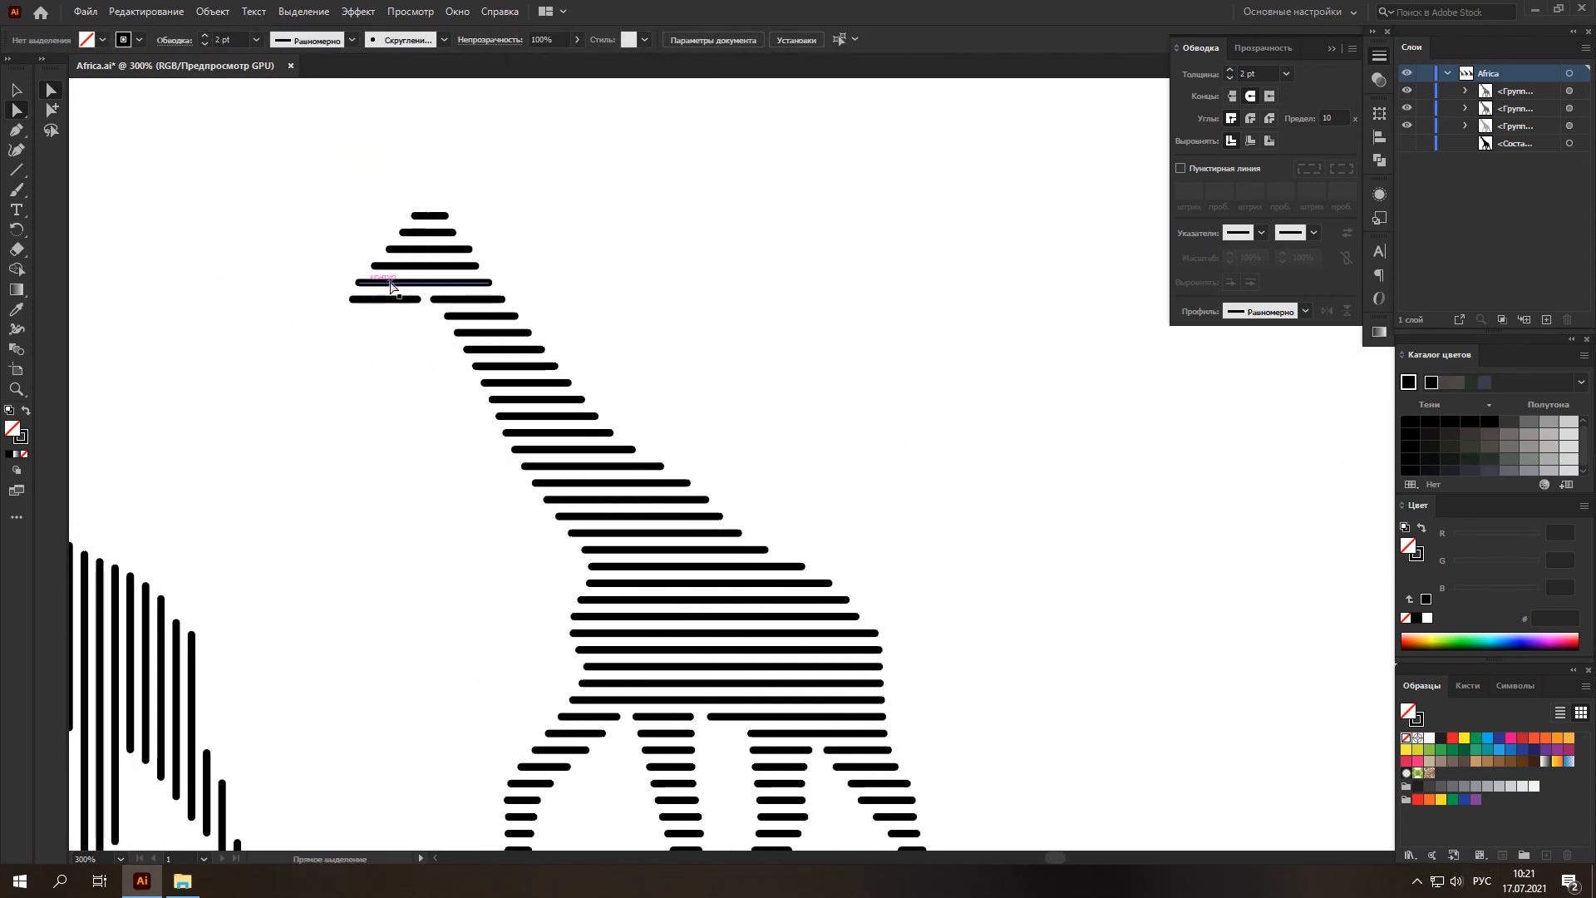
scroll(383, 282, up, 4)
drag(531, 351, 462, 352)
click(491, 421)
Move the two short segments on top of the giraffe's head to leave a clear gap between the horns.
scroll(496, 419, down, 3)
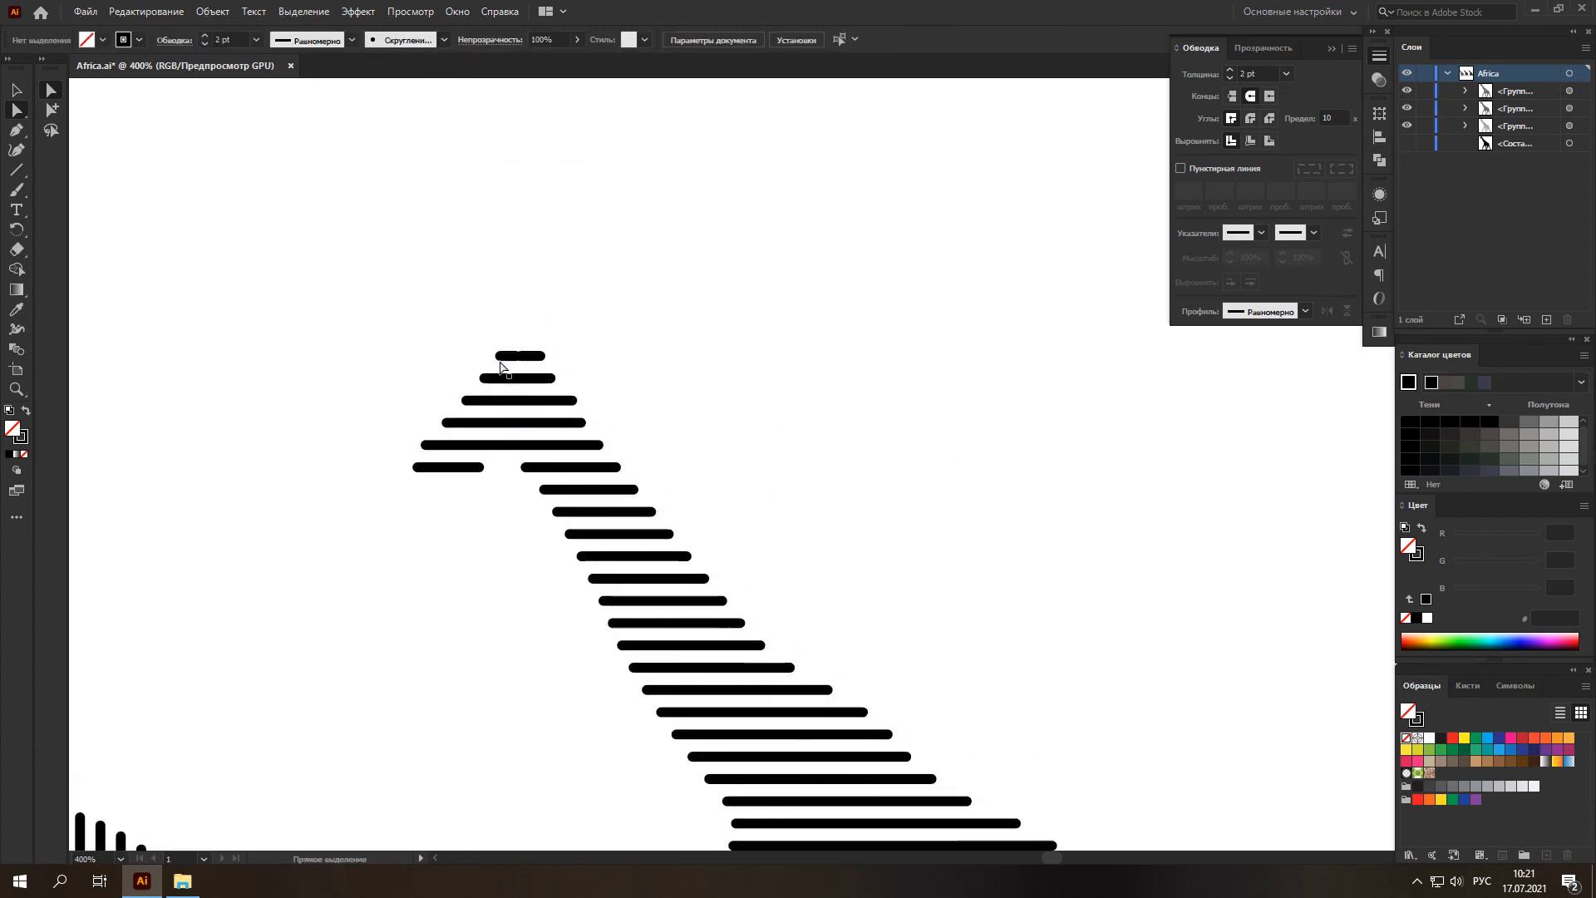
scroll(509, 369, up, 3)
drag(550, 337, 606, 336)
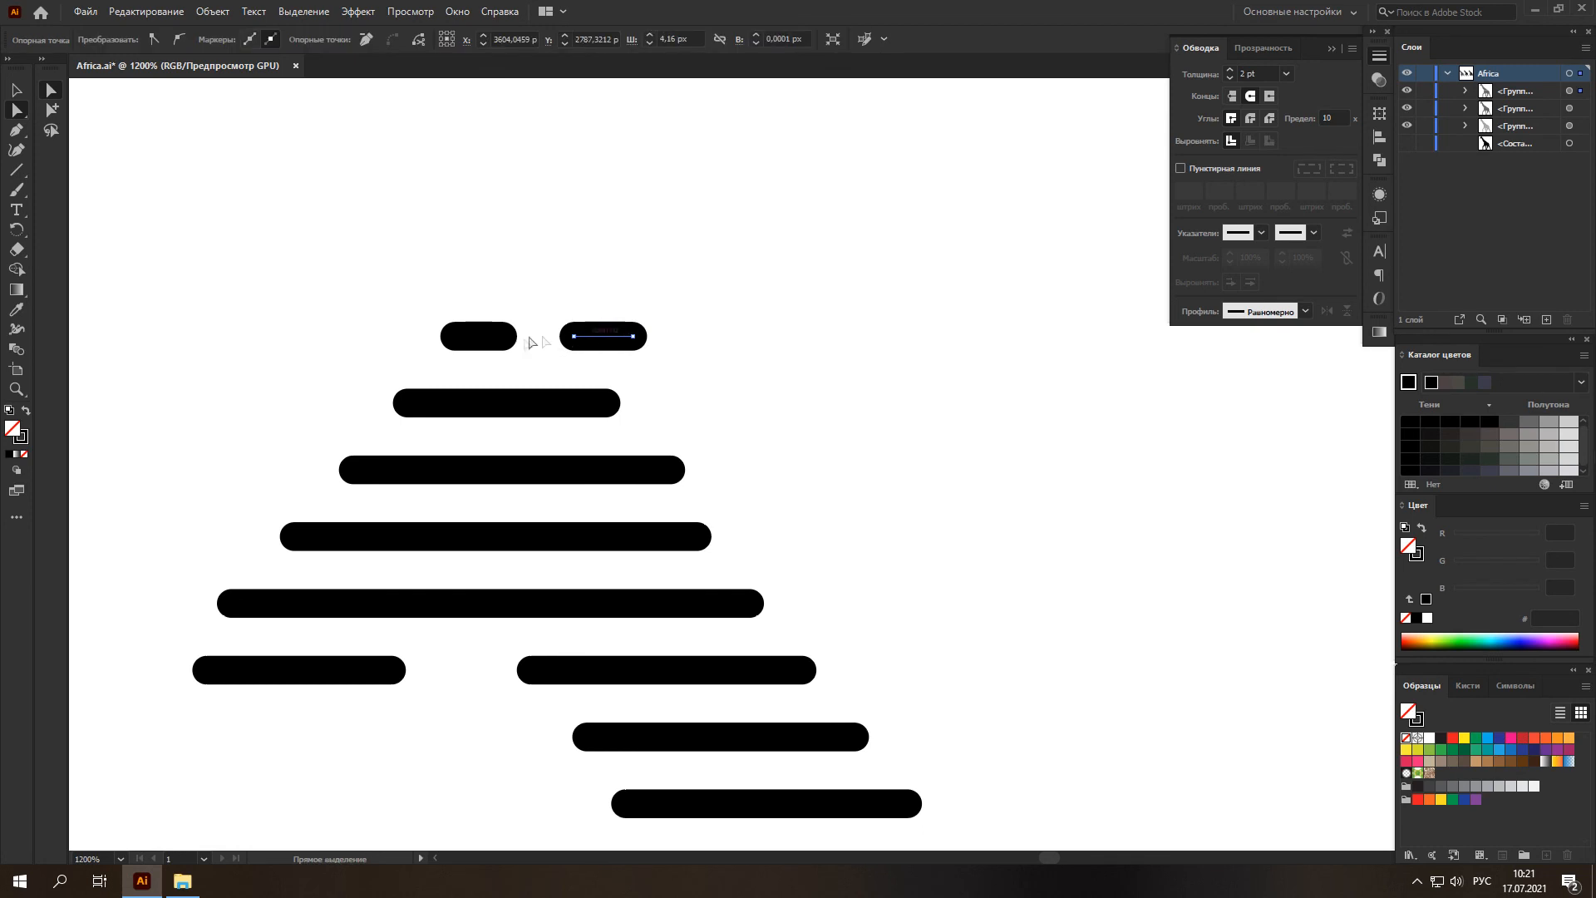
drag(497, 336, 611, 336)
click(754, 368)
scroll(754, 368, down, 3)
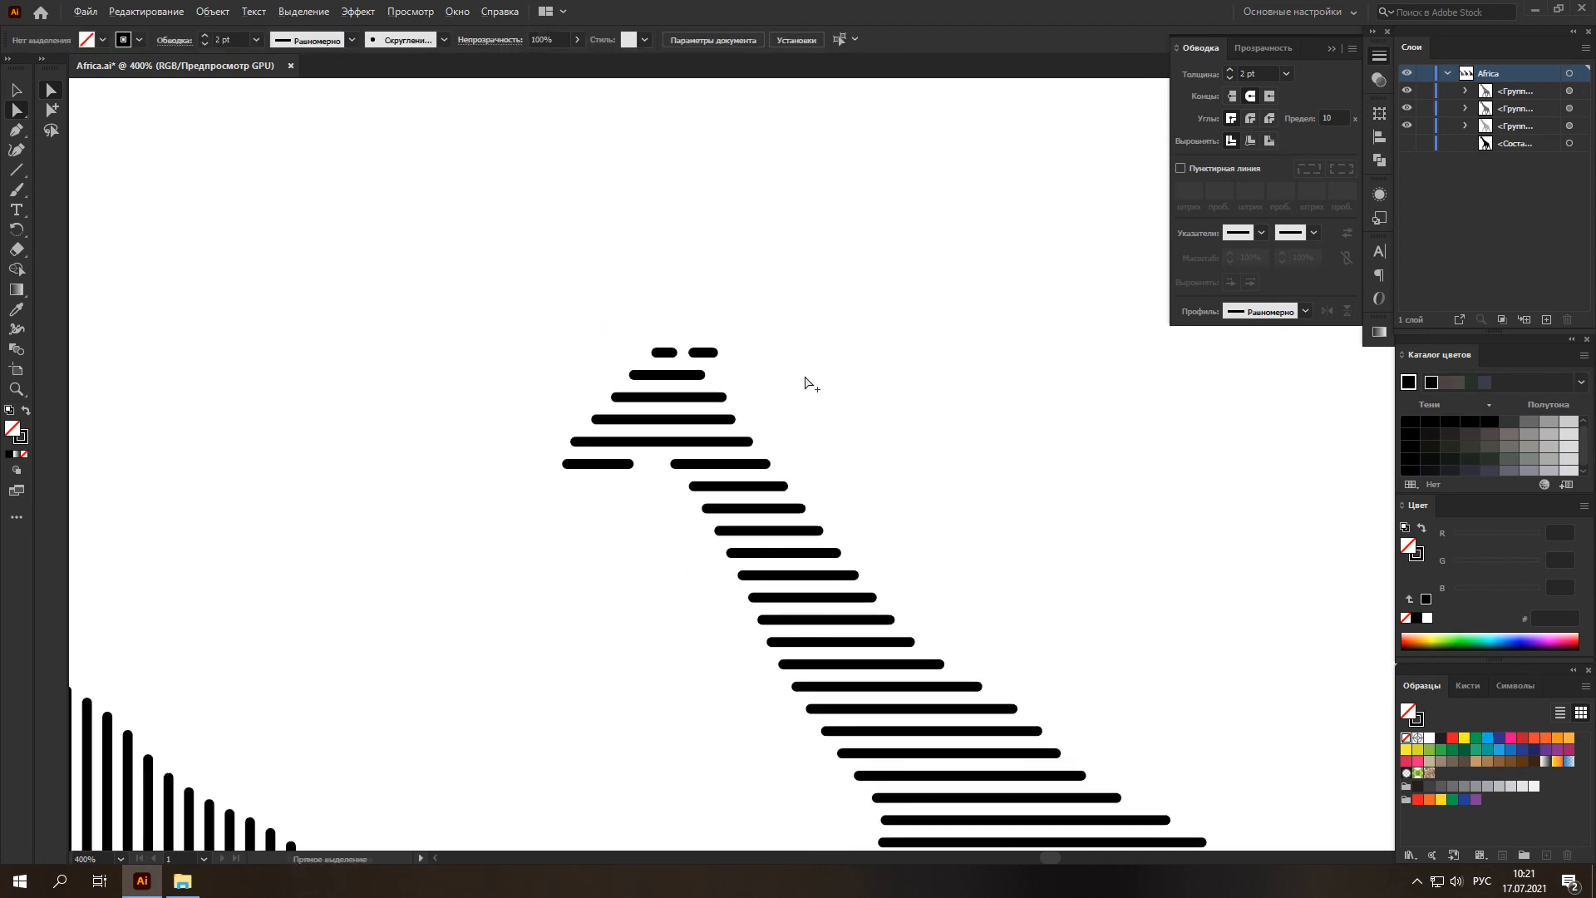
Move the vertically striped and horizontally striped giraffes closer to the diagonally striped one to even out the row.
scroll(807, 382, down, 3)
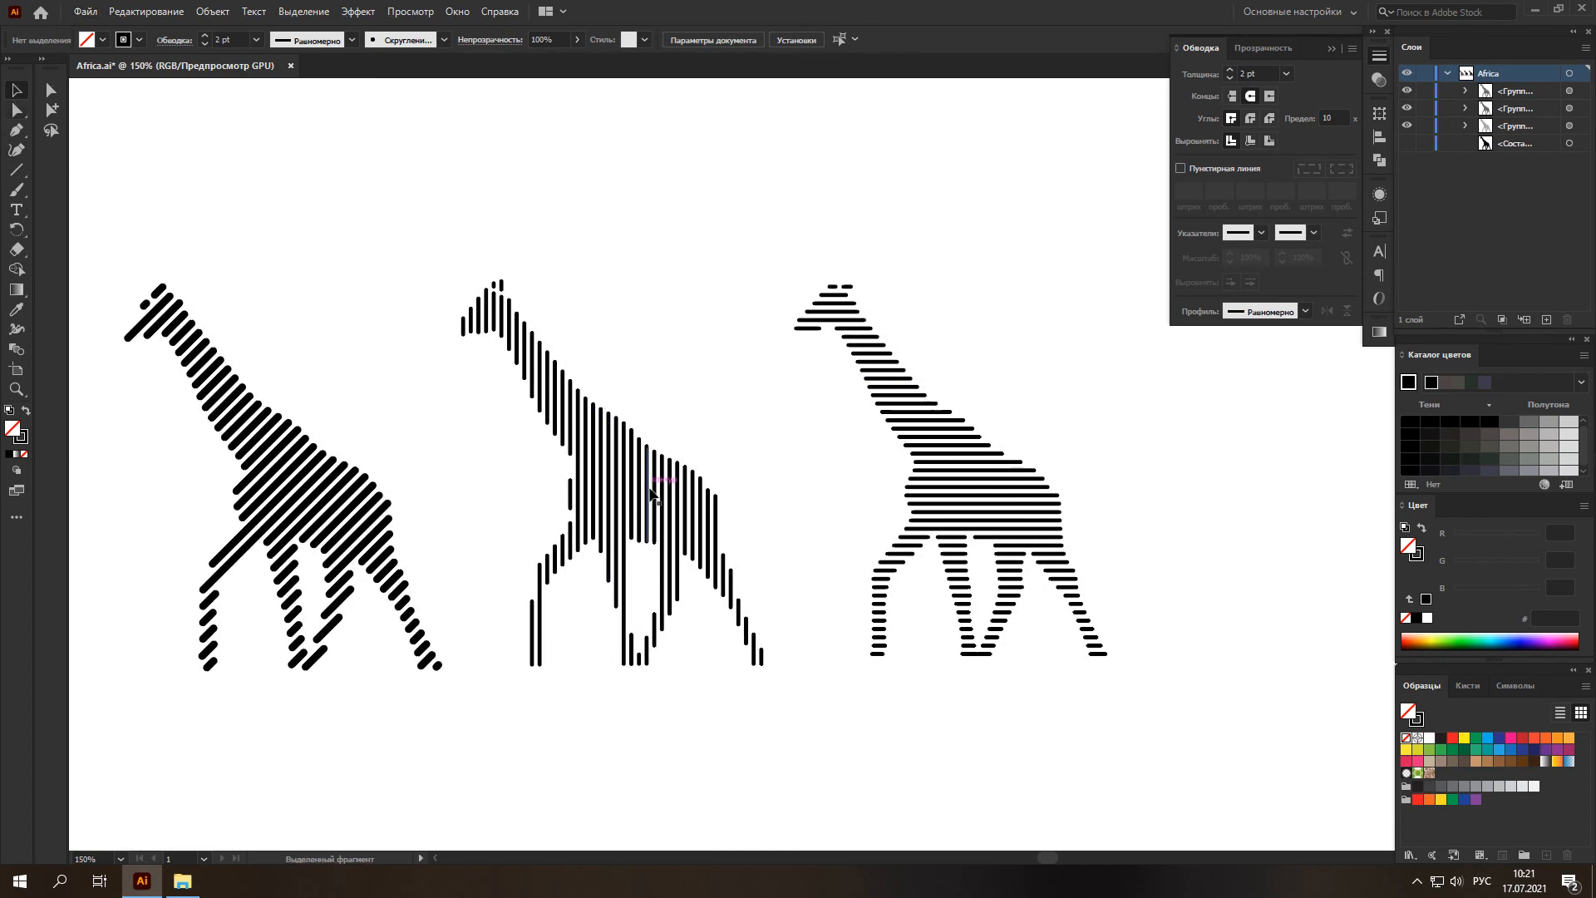
drag(657, 496, 630, 496)
drag(941, 497, 871, 504)
click(1033, 423)
scroll(1034, 425, left, 5)
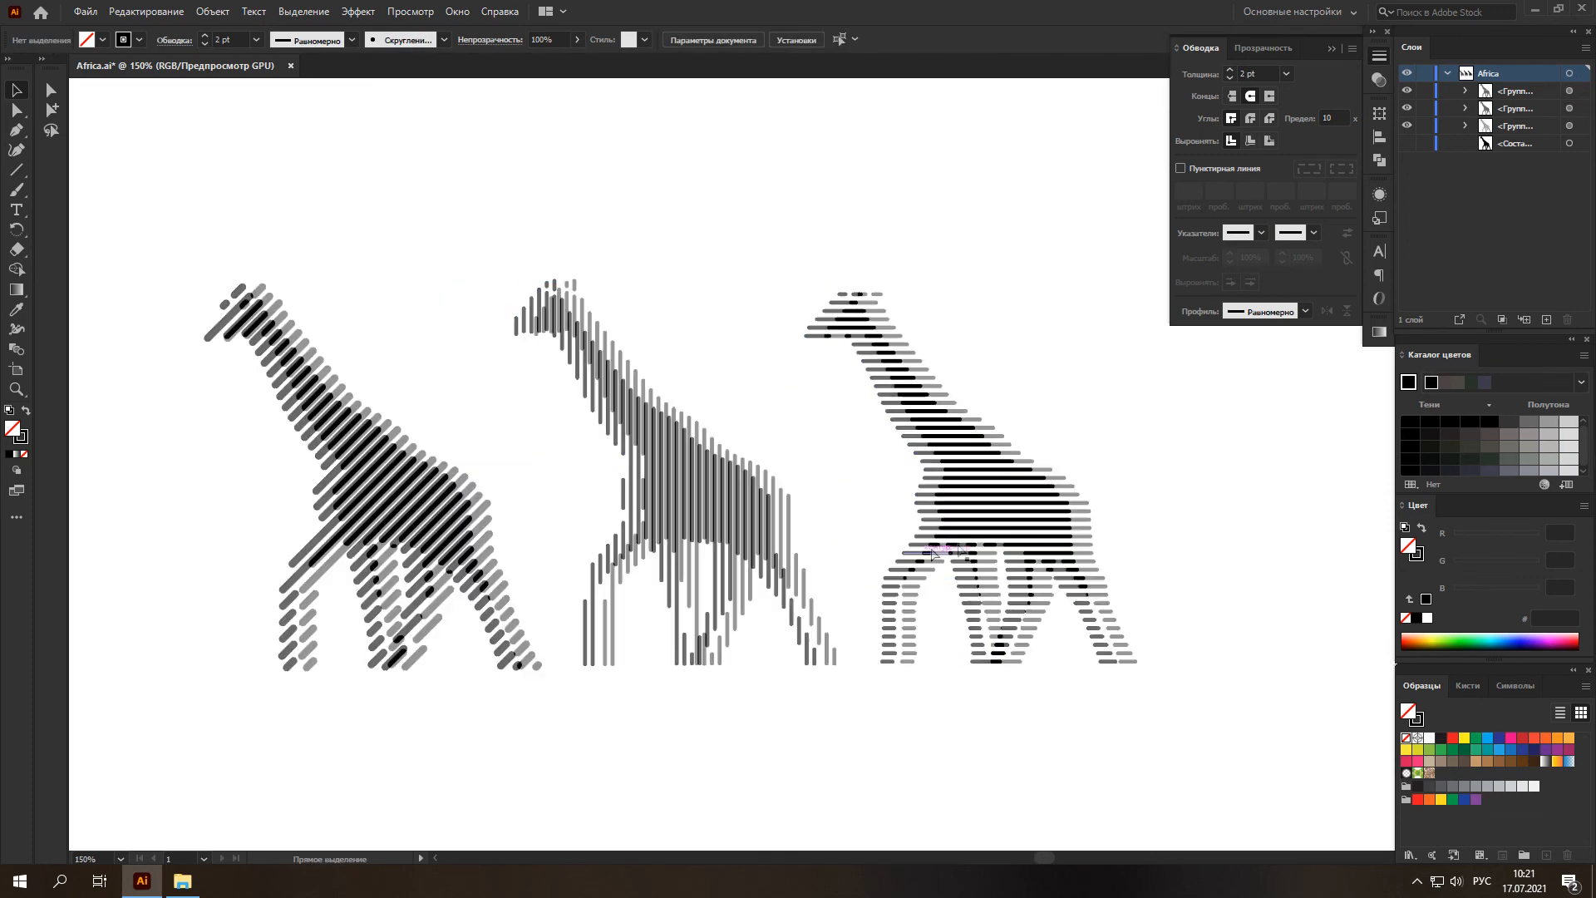